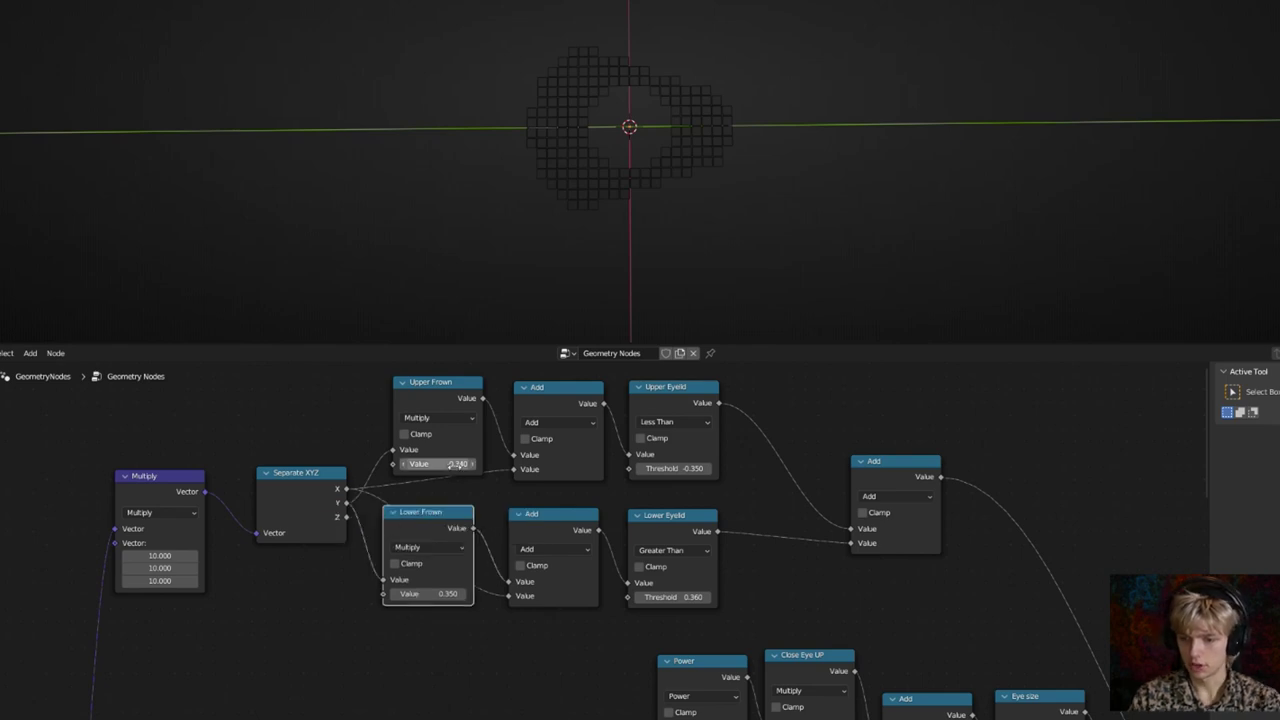
# Set the Upper Frown and Lower Frown values to 0, the Upper Eyelid threshold to -1.750 and the Lower Eyelid threshold to 1.760
pyautogui.press('BackSpace')
pyautogui.press('BackSpace')
pyautogui.moveTo(675, 469); pyautogui.dragTo(545, 469)
pyautogui.moveTo(676, 597); pyautogui.dragTo(816, 597)
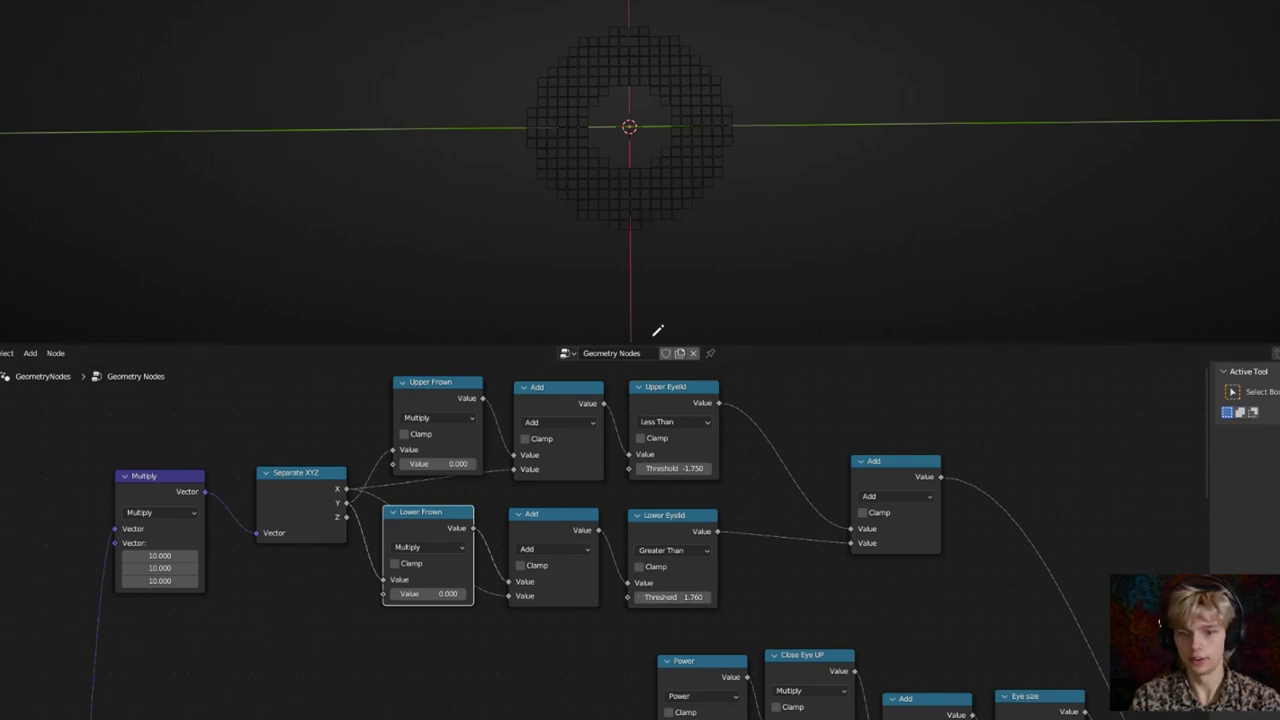
# Insert a Transform node on the link between Instance on Points and Group Output
pyautogui.scroll(-7, 645, 382)
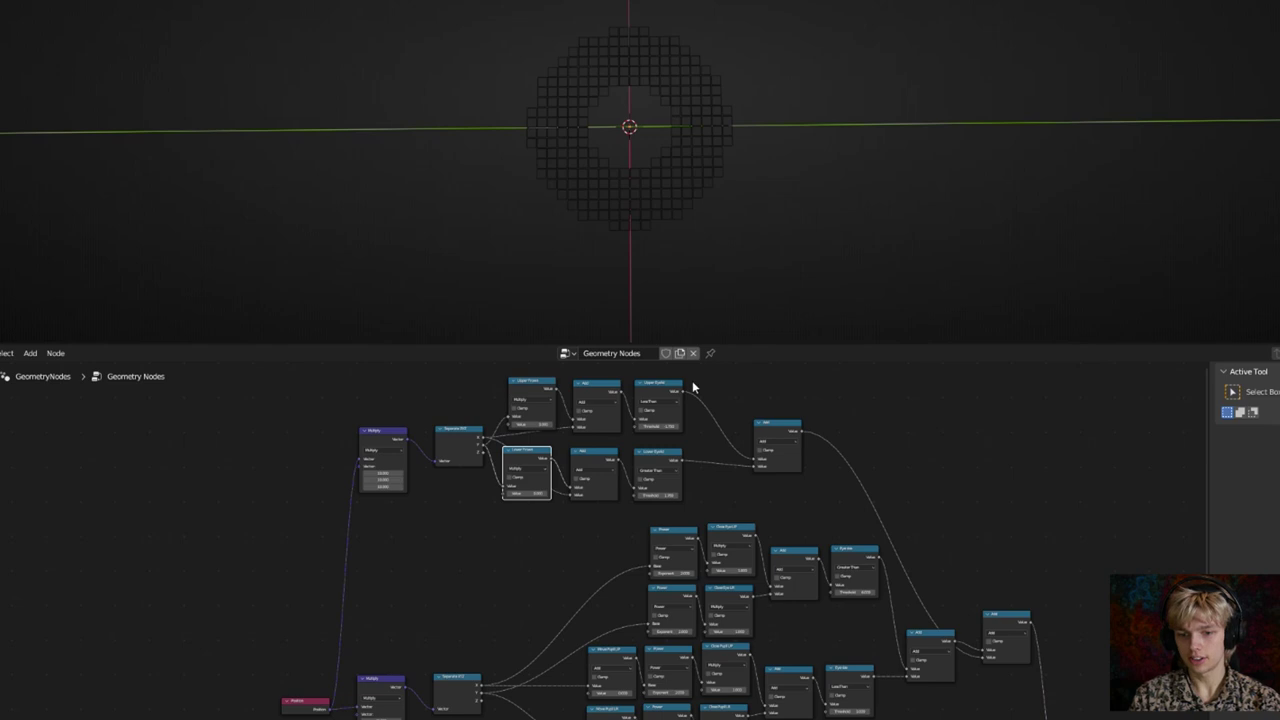
pyautogui.moveTo(803, 593); pyautogui.dragTo(821, 419, button='middle')
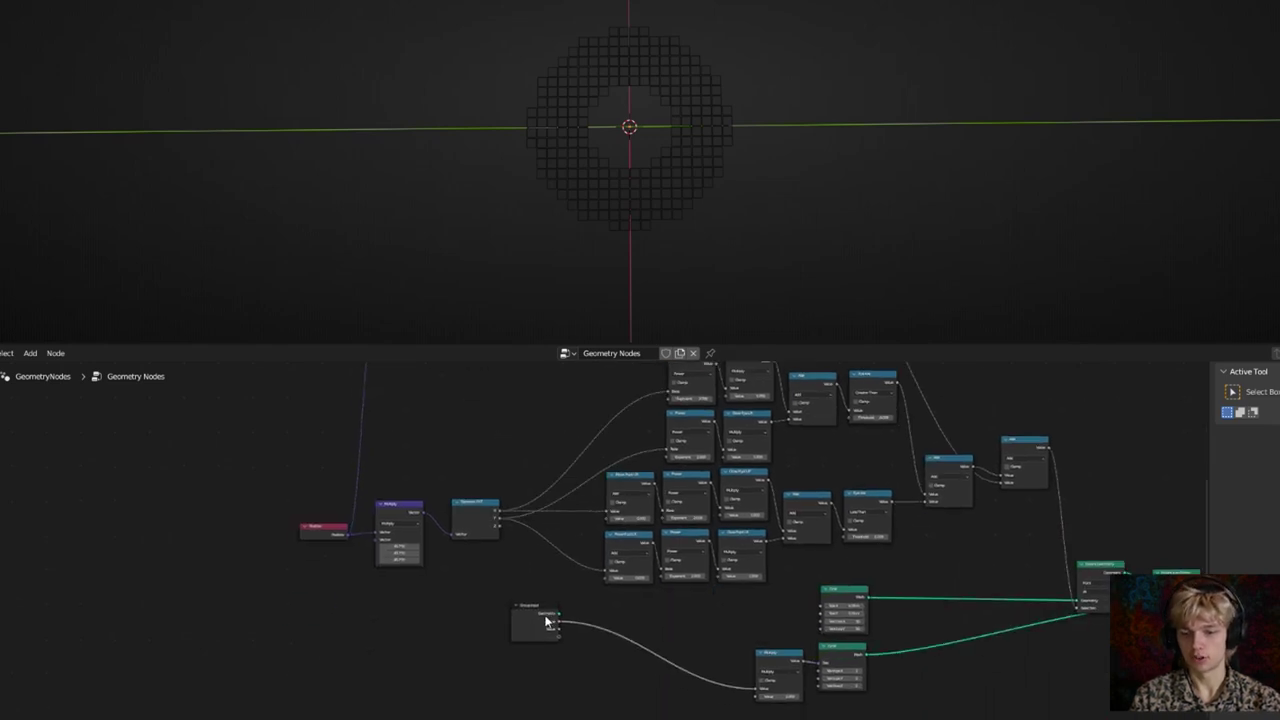
pyautogui.moveTo(960, 523); pyautogui.dragTo(488, 463, button='middle')
pyautogui.scroll(6, 746, 472)
pyautogui.moveTo(735, 475); pyautogui.dragTo(566, 412, button='middle')
pyautogui.scroll(5, 580, 463)
pyautogui.hotkey('shift', 'a')
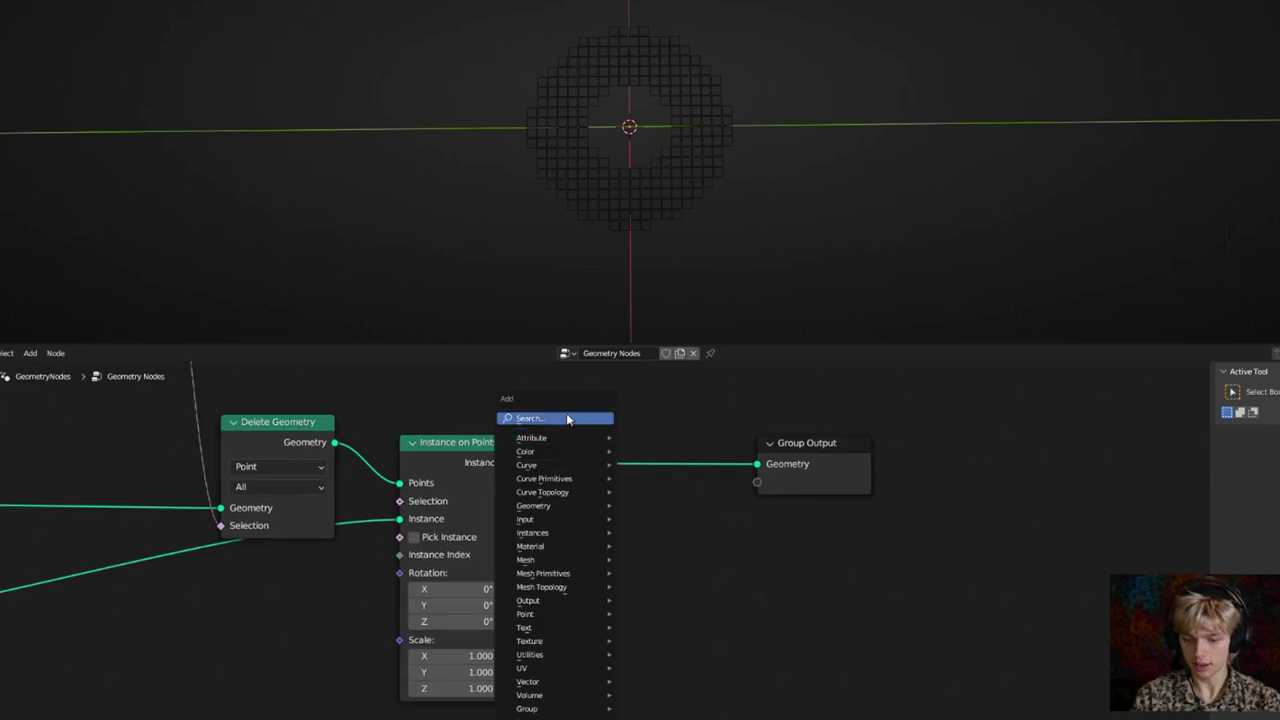
pyautogui.write('trn')
pyautogui.press('BackSpace')
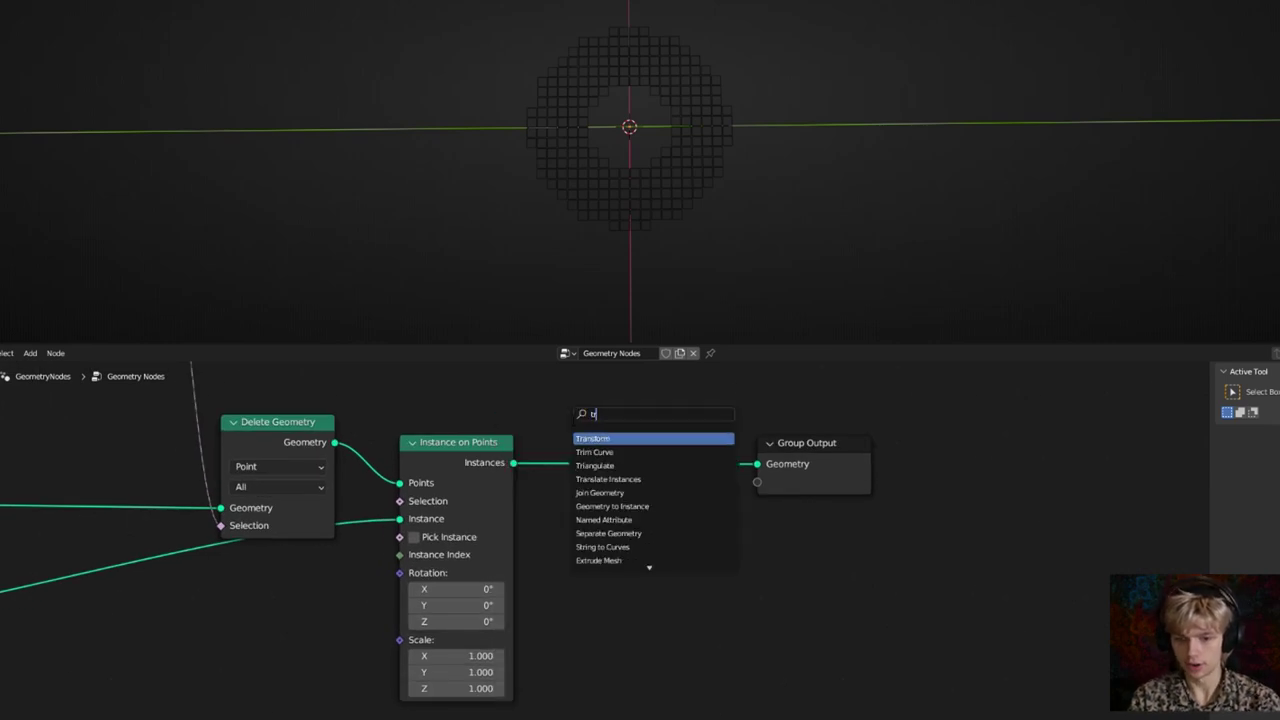
pyautogui.press('Return')
pyautogui.click(596, 470)
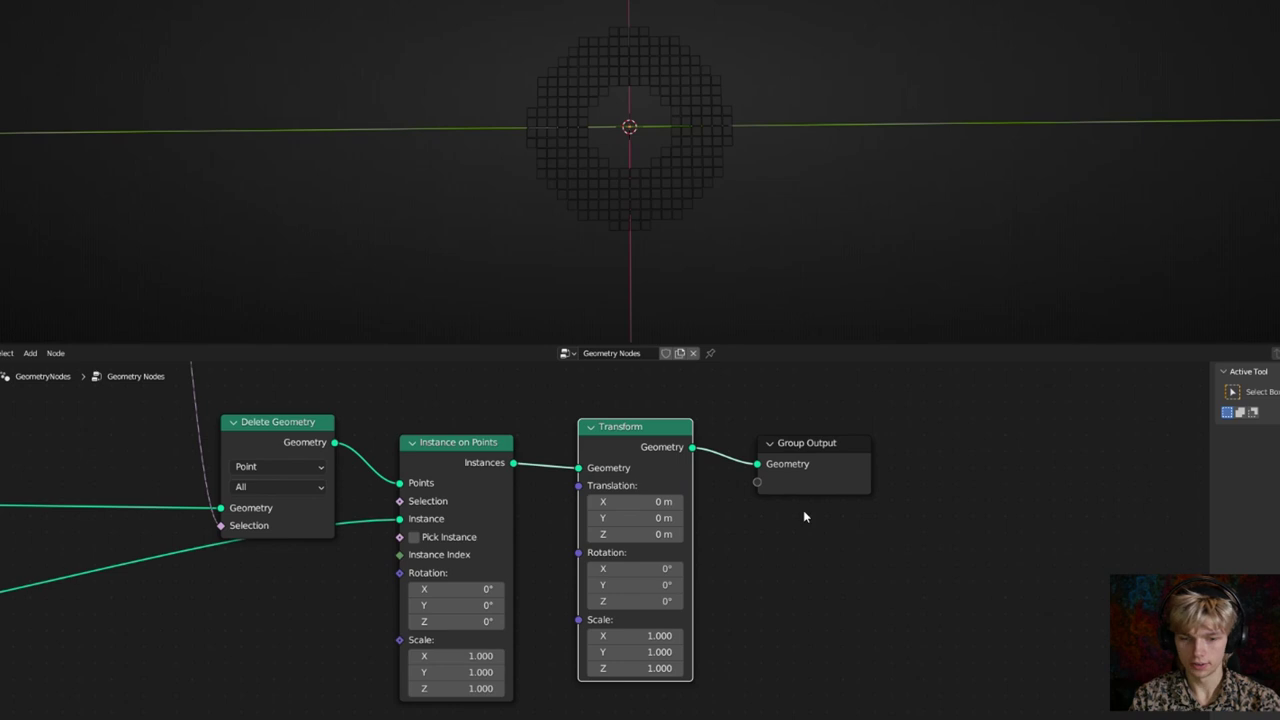
# Set the Transform node's Z translation to 0.0001 m
pyautogui.click(660, 534)
pyautogui.write('.0001')
pyautogui.press('Return')
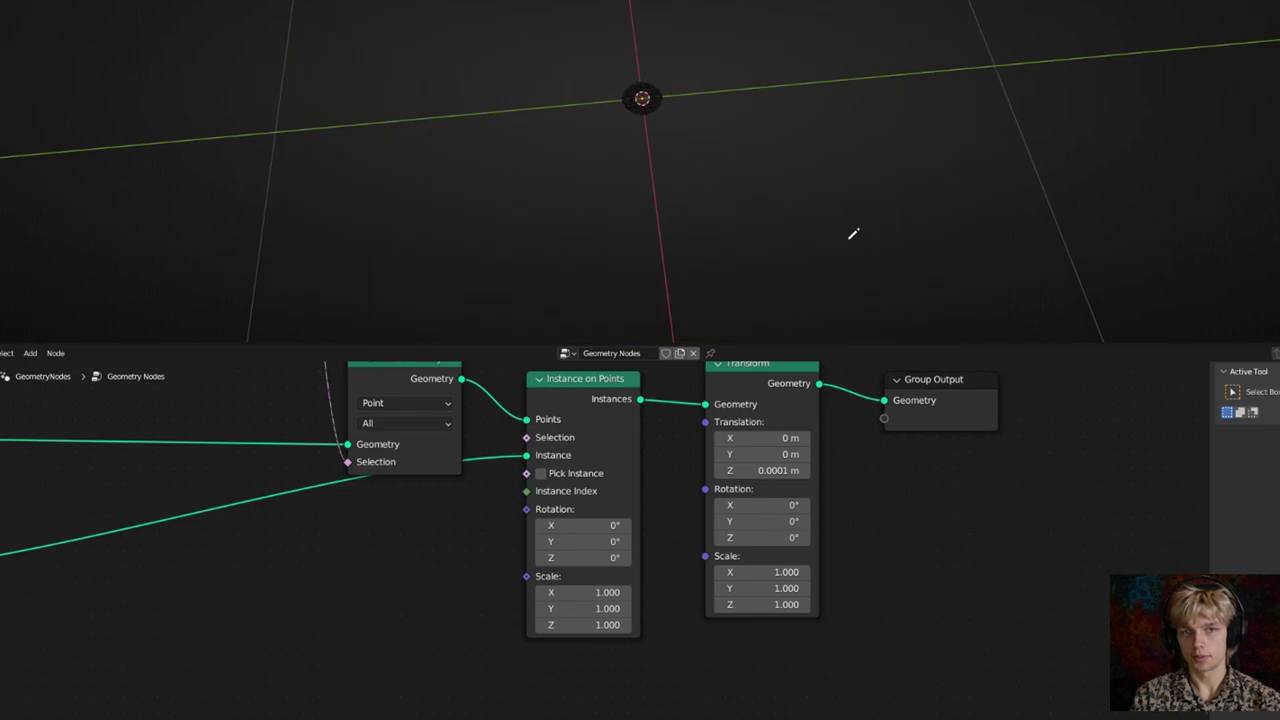
pyautogui.press('Tab')
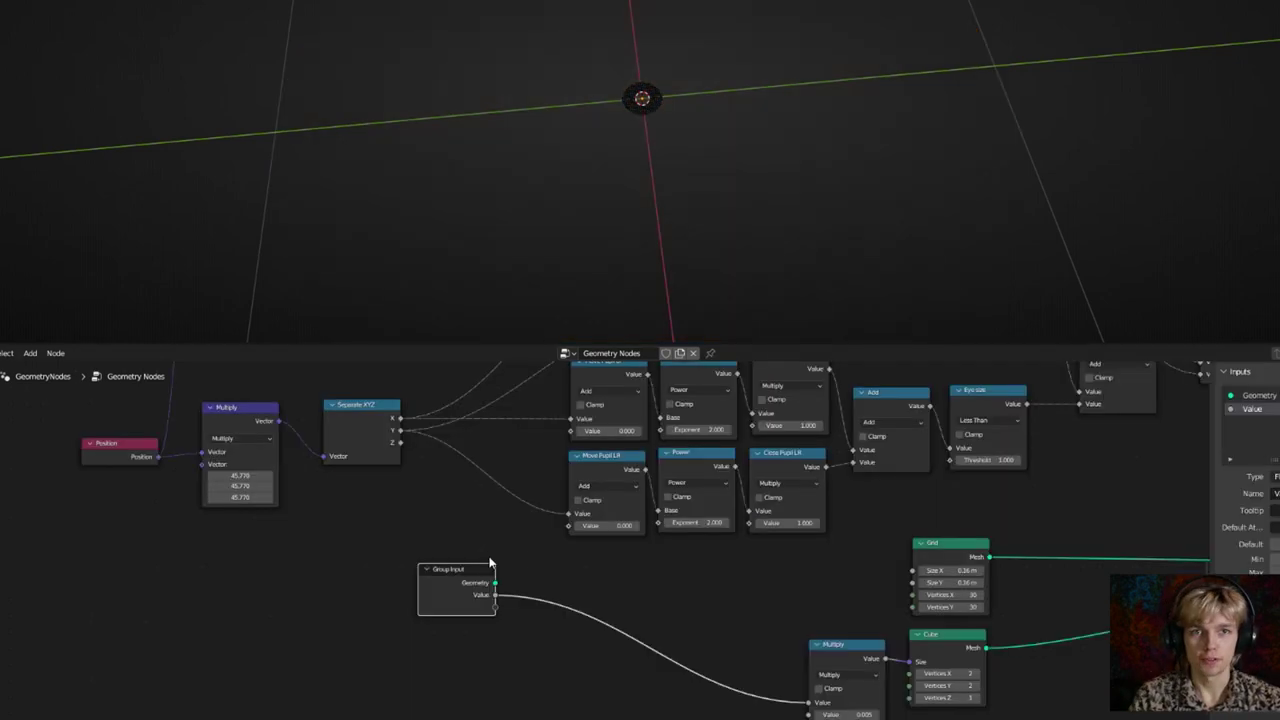
# Expose the second value of the Move Pupil UP node as a new Group Input socket
pyautogui.moveTo(582, 585); pyautogui.dragTo(573, 618, button='middle')
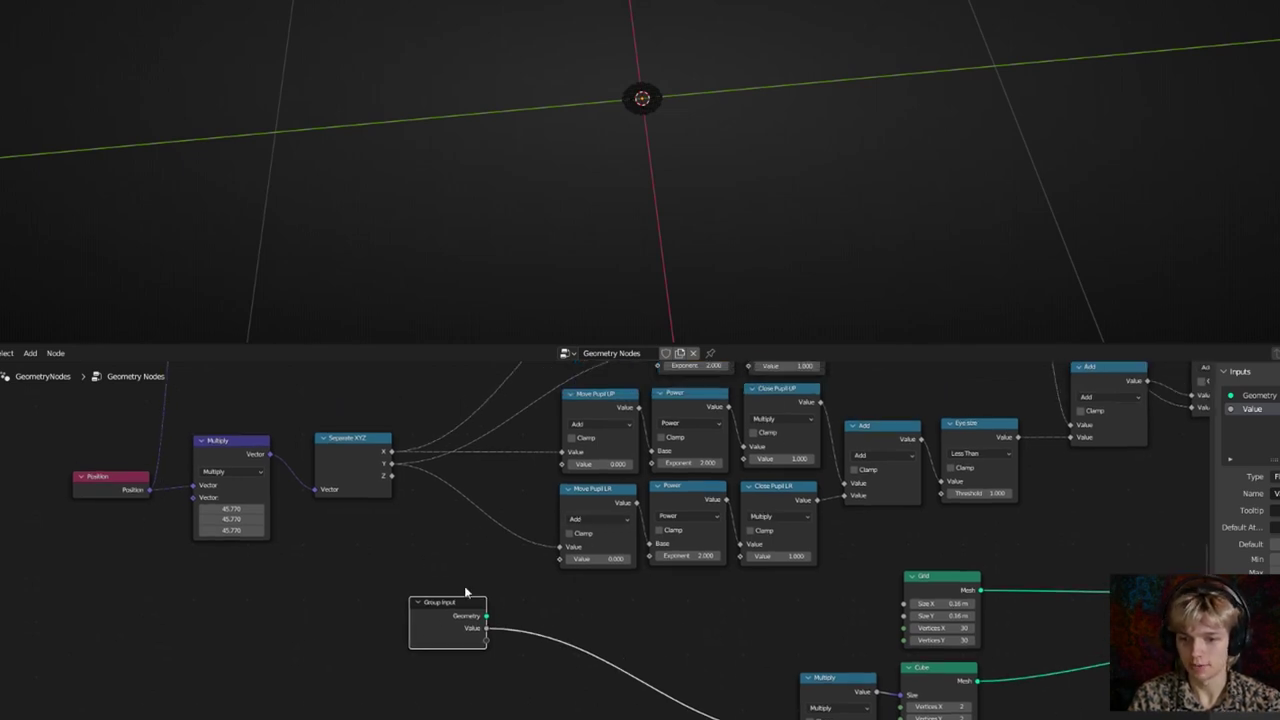
pyautogui.moveTo(482, 644); pyautogui.dragTo(486, 645, button='middle')
pyautogui.moveTo(489, 629); pyautogui.dragTo(568, 466)
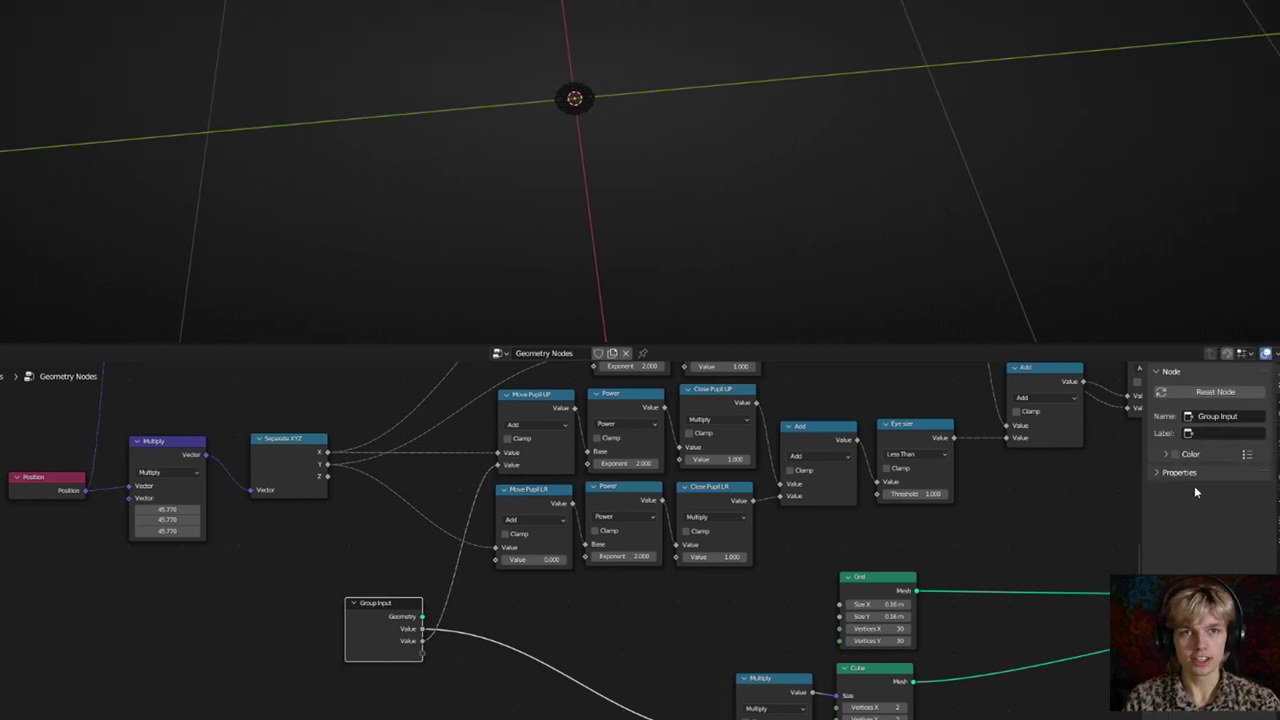
# Show the node group's input list and link a new Group Input socket to the Grid's Vertices X and Vertices Y
pyautogui.press('n')
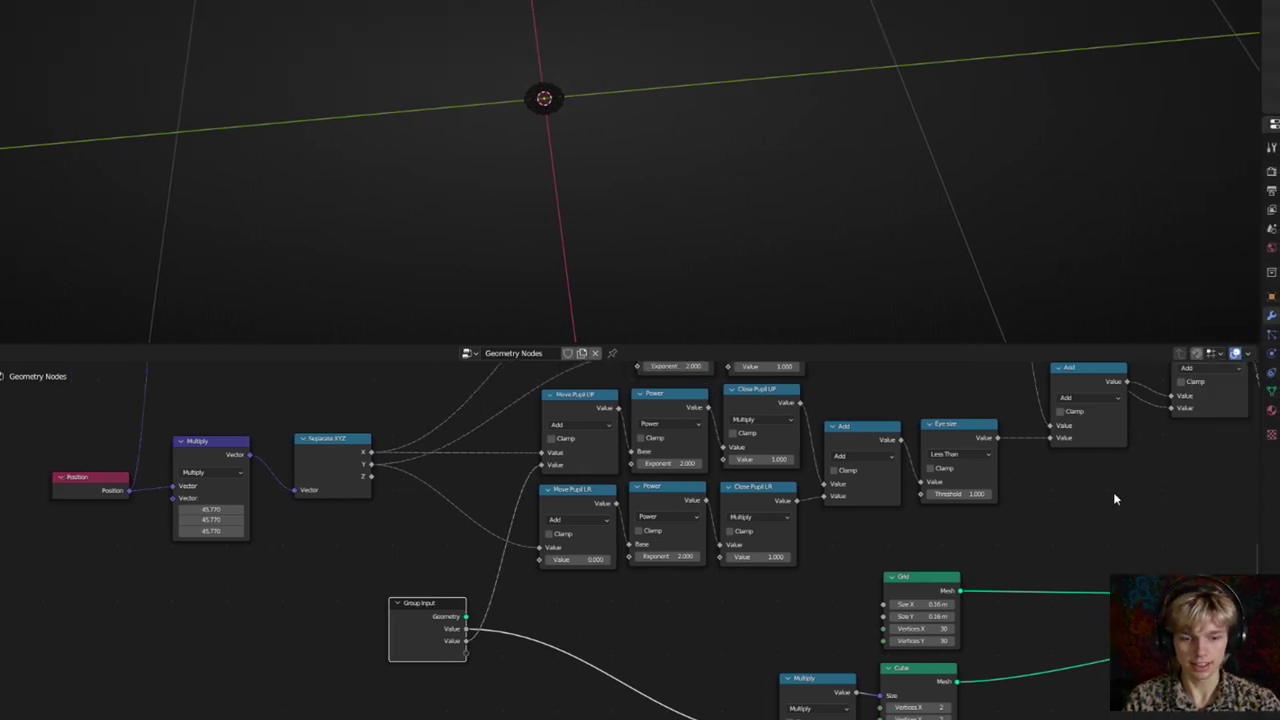
pyautogui.press('n')
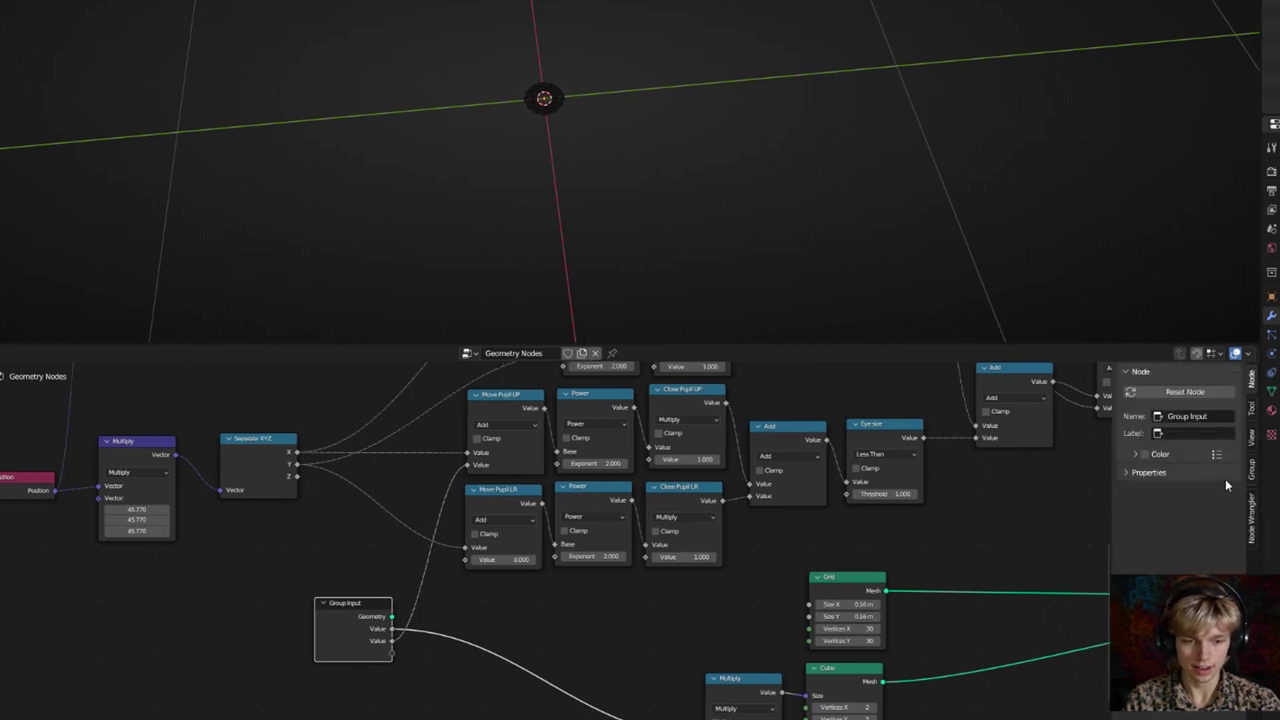
pyautogui.click(1254, 470)
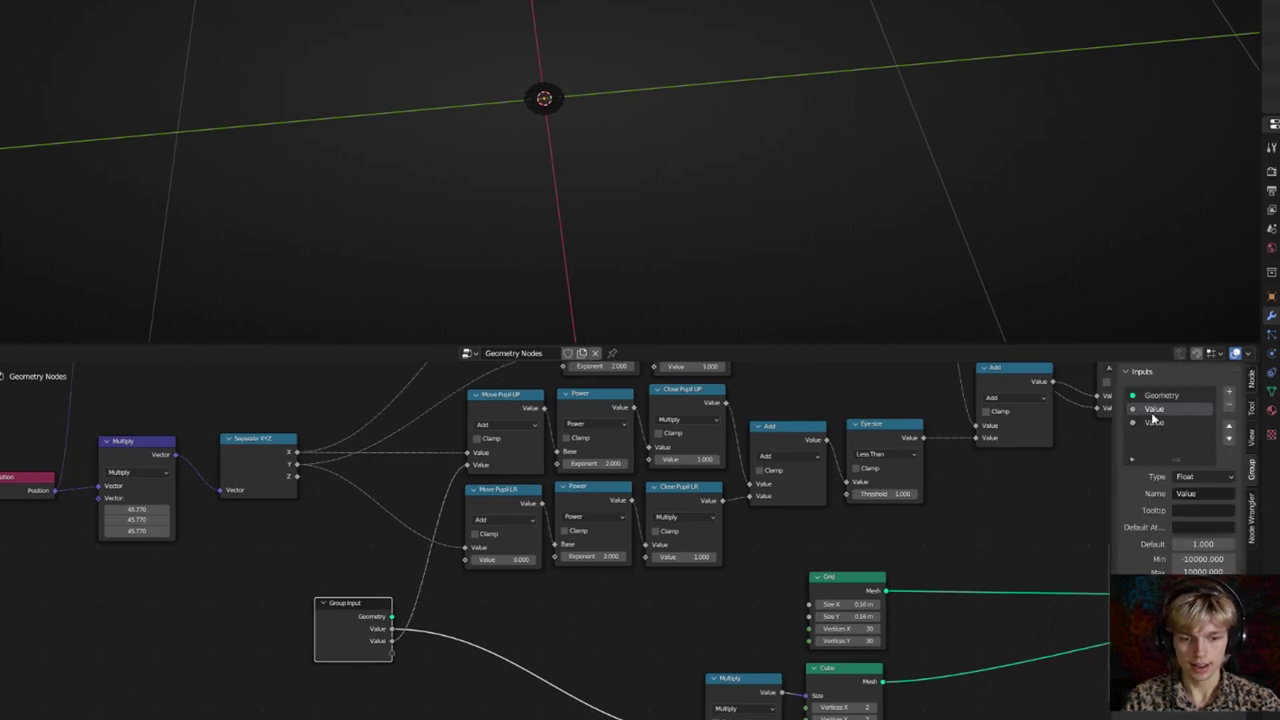
pyautogui.click(1200, 494)
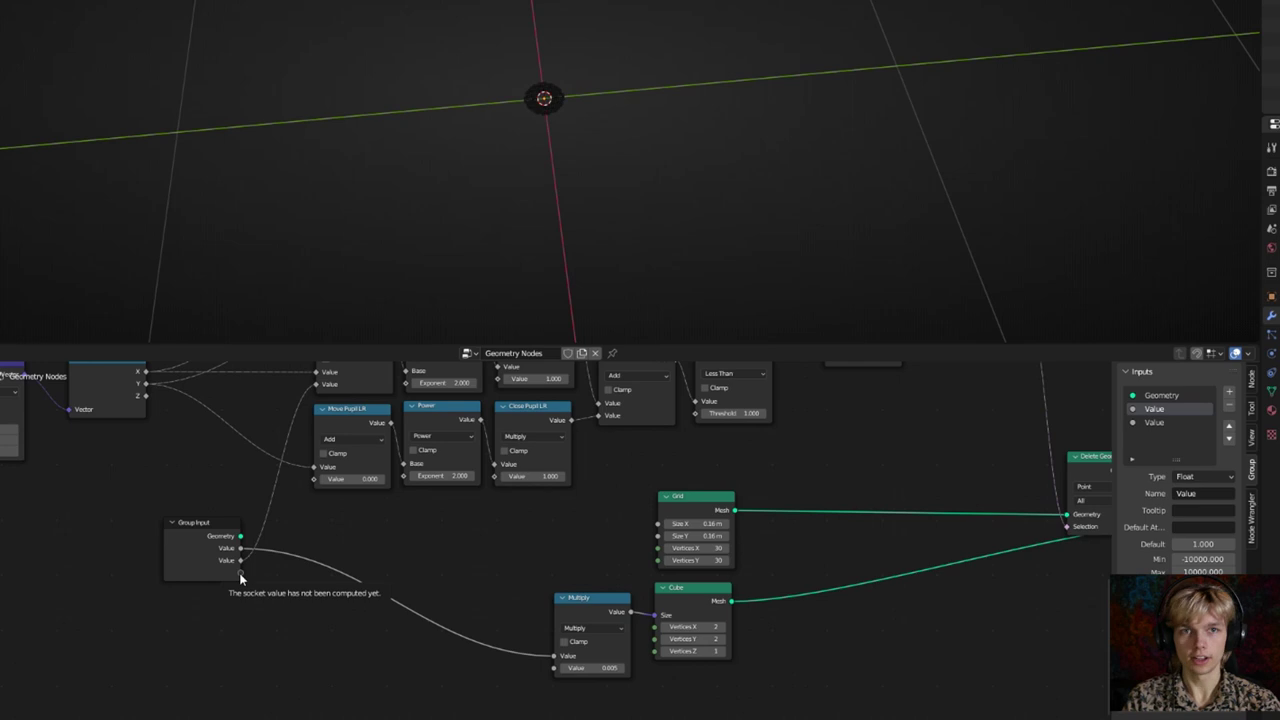
pyautogui.moveTo(240, 576); pyautogui.dragTo(657, 550)
pyautogui.moveTo(240, 576); pyautogui.dragTo(648, 565)
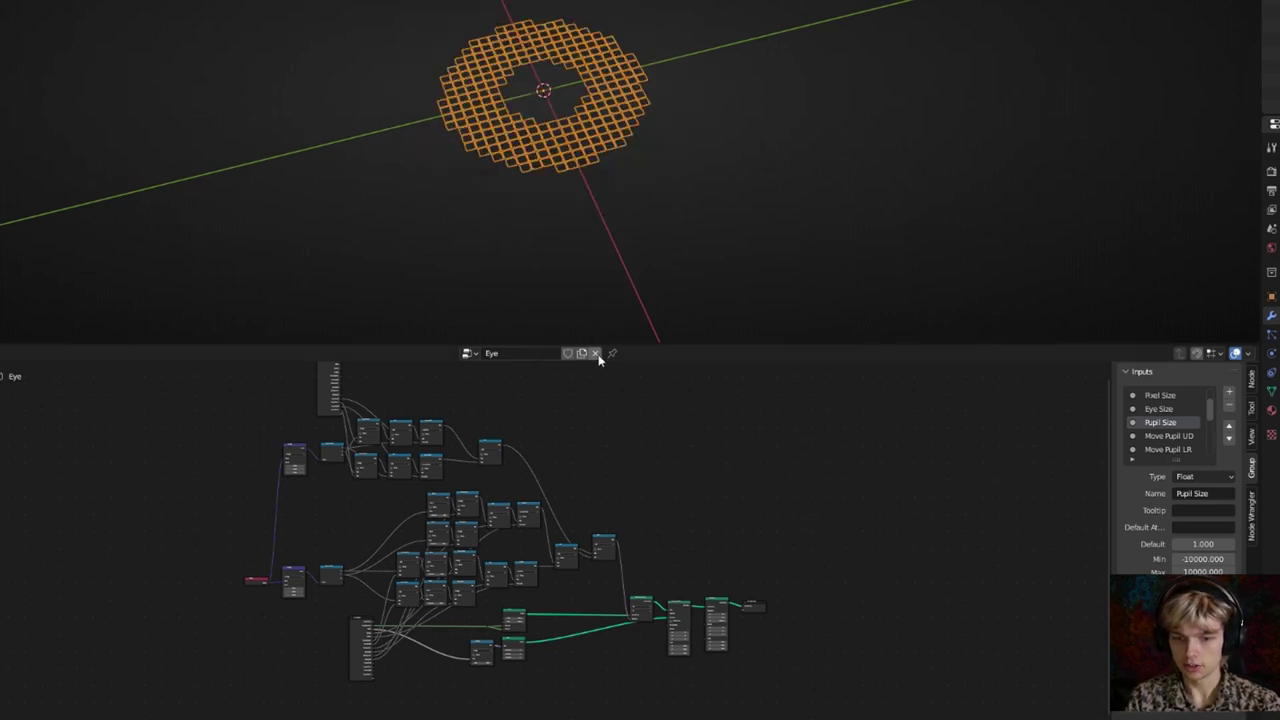
# Unlink the Eye node tree from the modifier and create a new, empty Geometry Nodes tree in its place
pyautogui.click(596, 354)
pyautogui.click(527, 356)
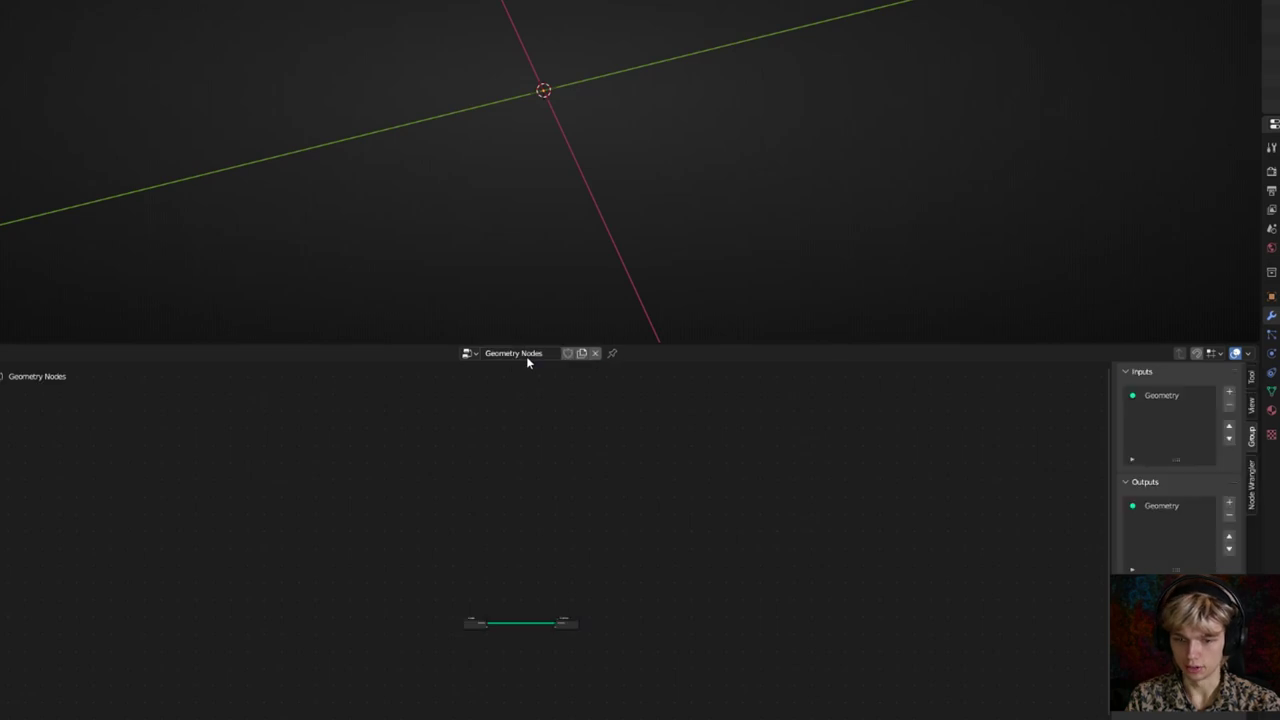
pyautogui.click(468, 353)
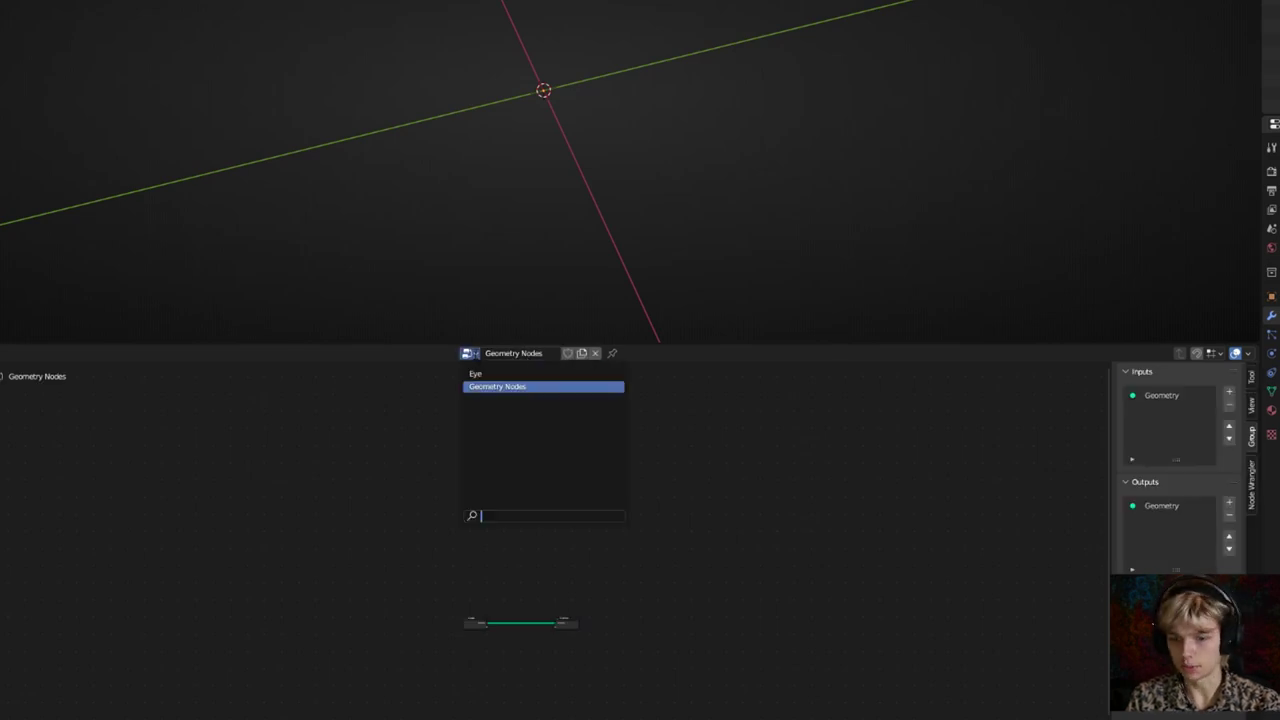
pyautogui.click(490, 387)
pyautogui.scroll(8, 480, 558)
pyautogui.moveTo(552, 602); pyautogui.dragTo(472, 437, button='middle')
pyautogui.scroll(6, 474, 536)
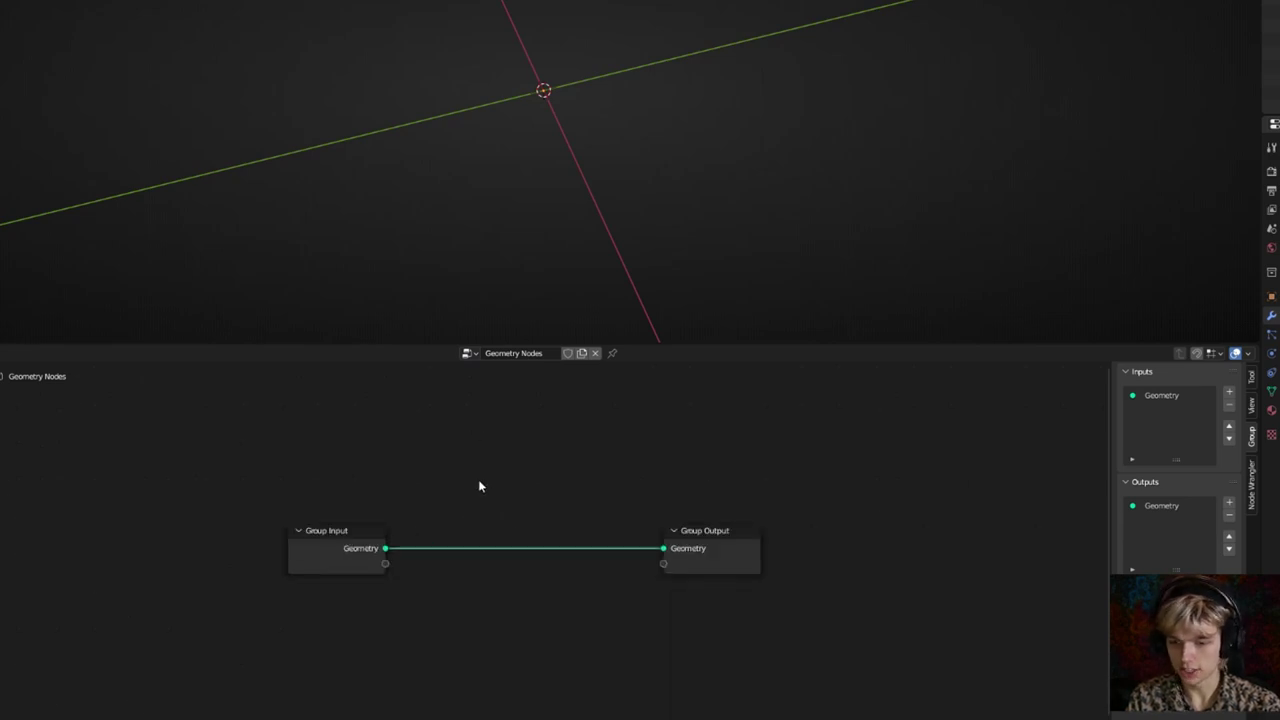
# Add the Eye node group on the link between Group Input and Group Output
pyautogui.hotkey('shift', 'a')
pyautogui.click(466, 420)
pyautogui.write('eye')
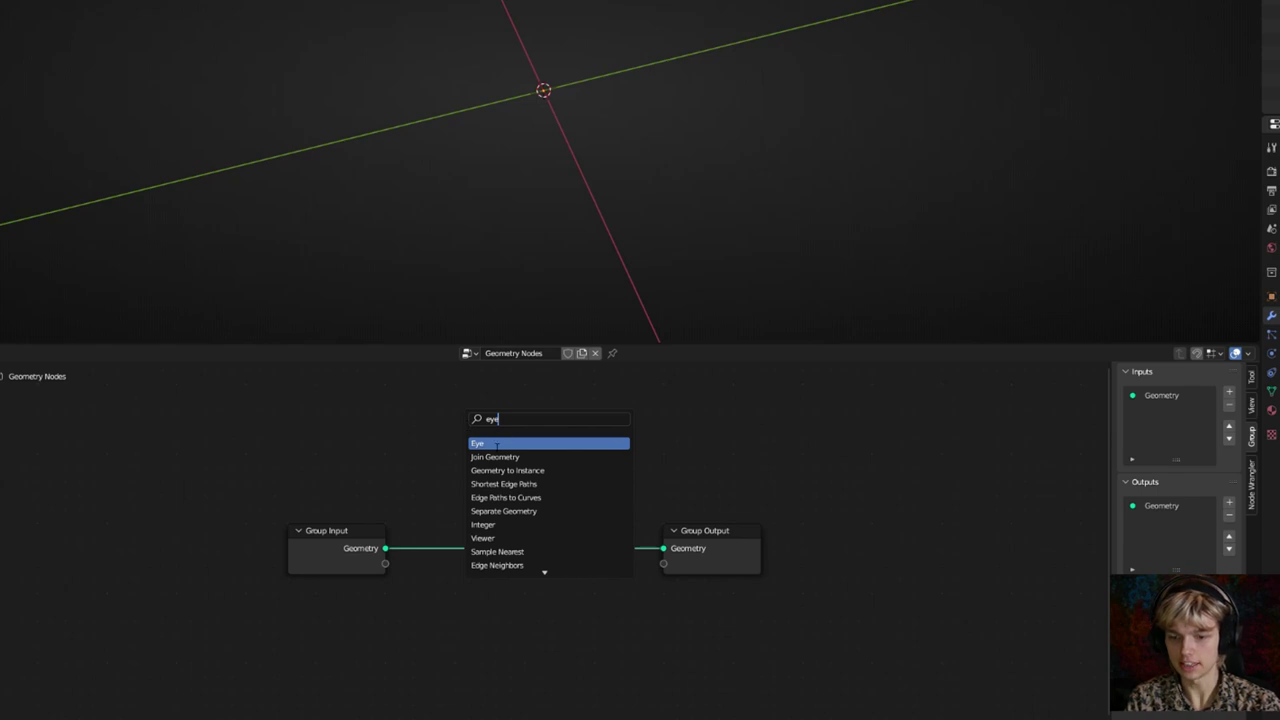
pyautogui.click(496, 443)
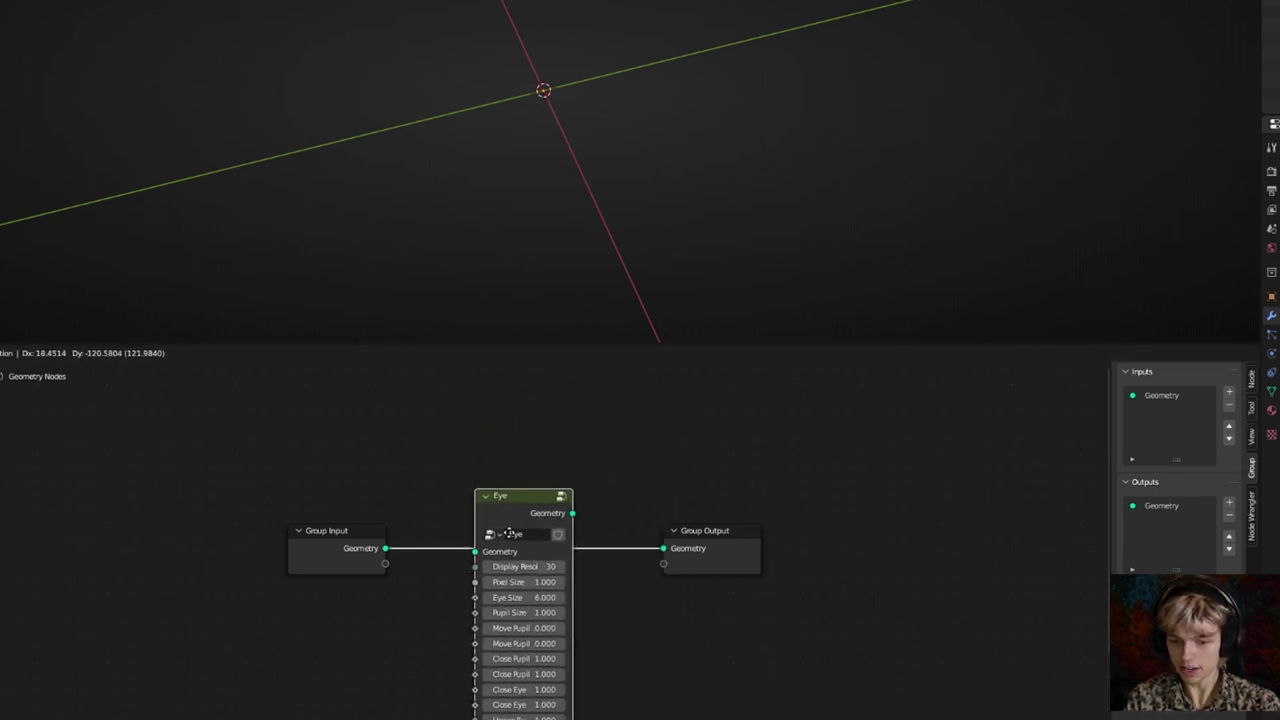
pyautogui.click(498, 537)
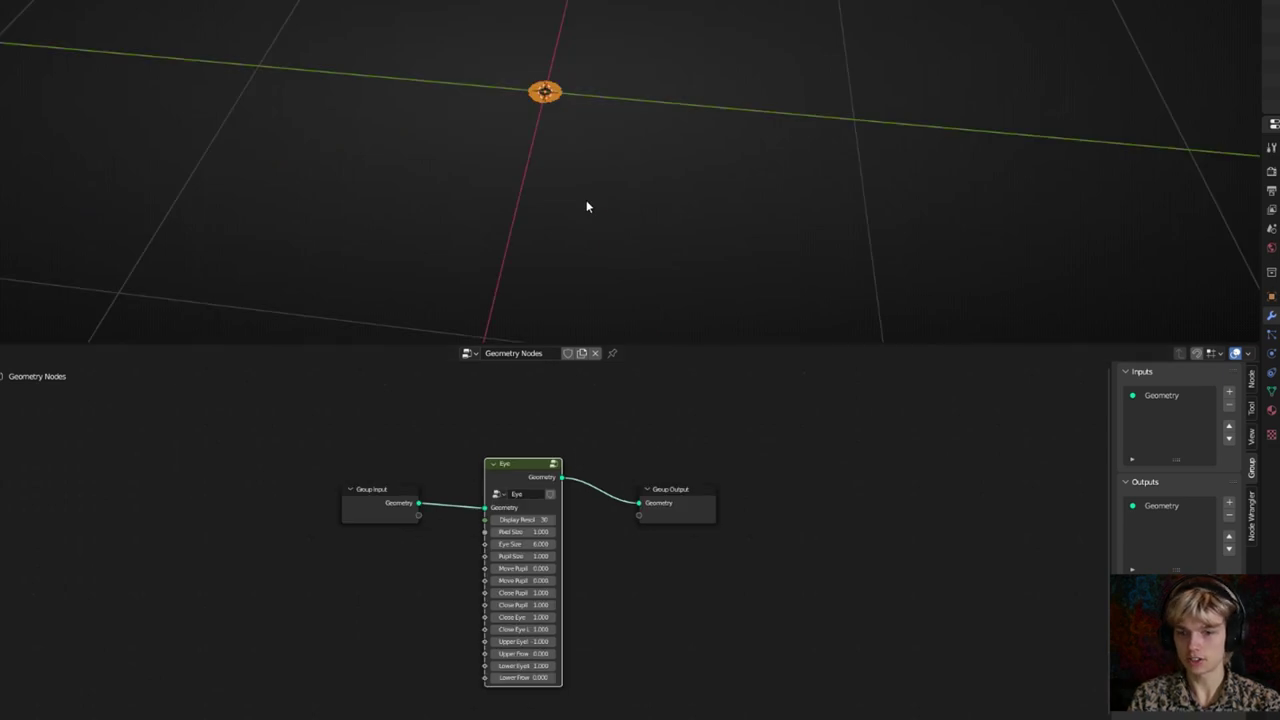
# Cut the link from Group Input to the Eye node and move the Eye node below the other nodes
pyautogui.press('Tab')
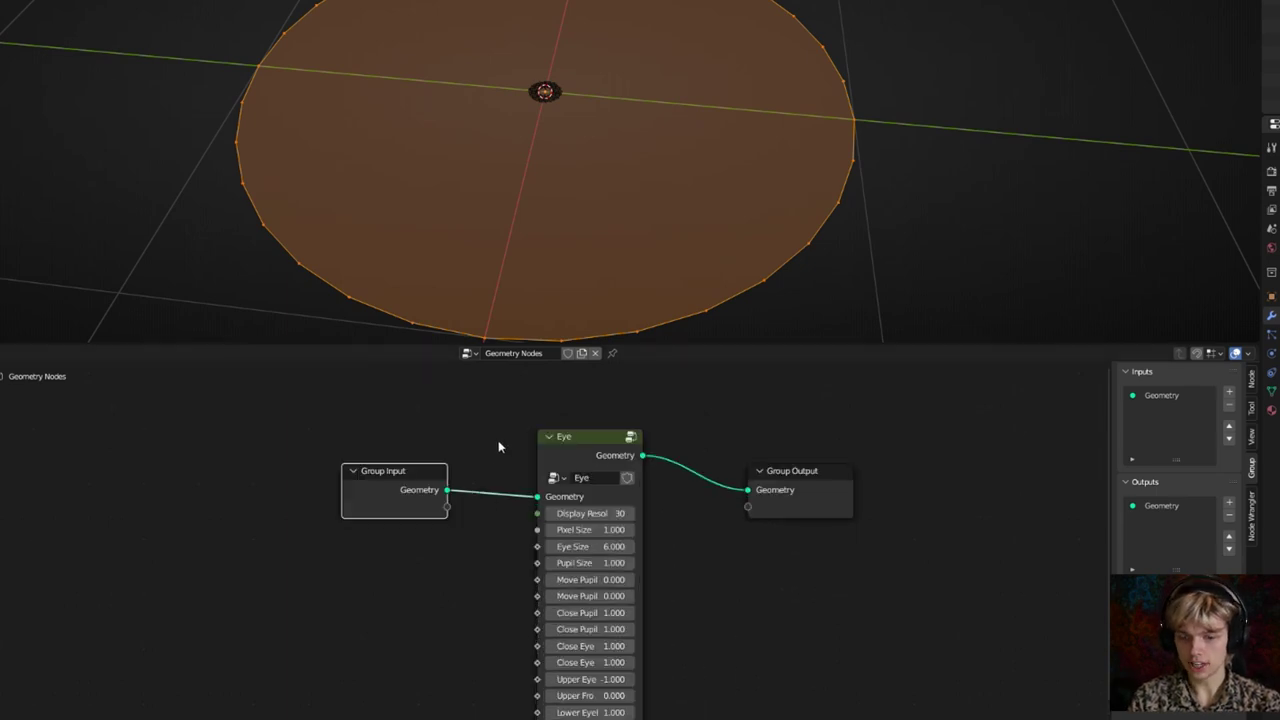
pyautogui.keyDown('ctrl'); pyautogui.moveTo(496, 474); pyautogui.dragTo(477, 568, button='right'); pyautogui.keyUp('ctrl')
pyautogui.scroll(-2, 477, 560)
pyautogui.moveTo(556, 482); pyautogui.dragTo(523, 658)
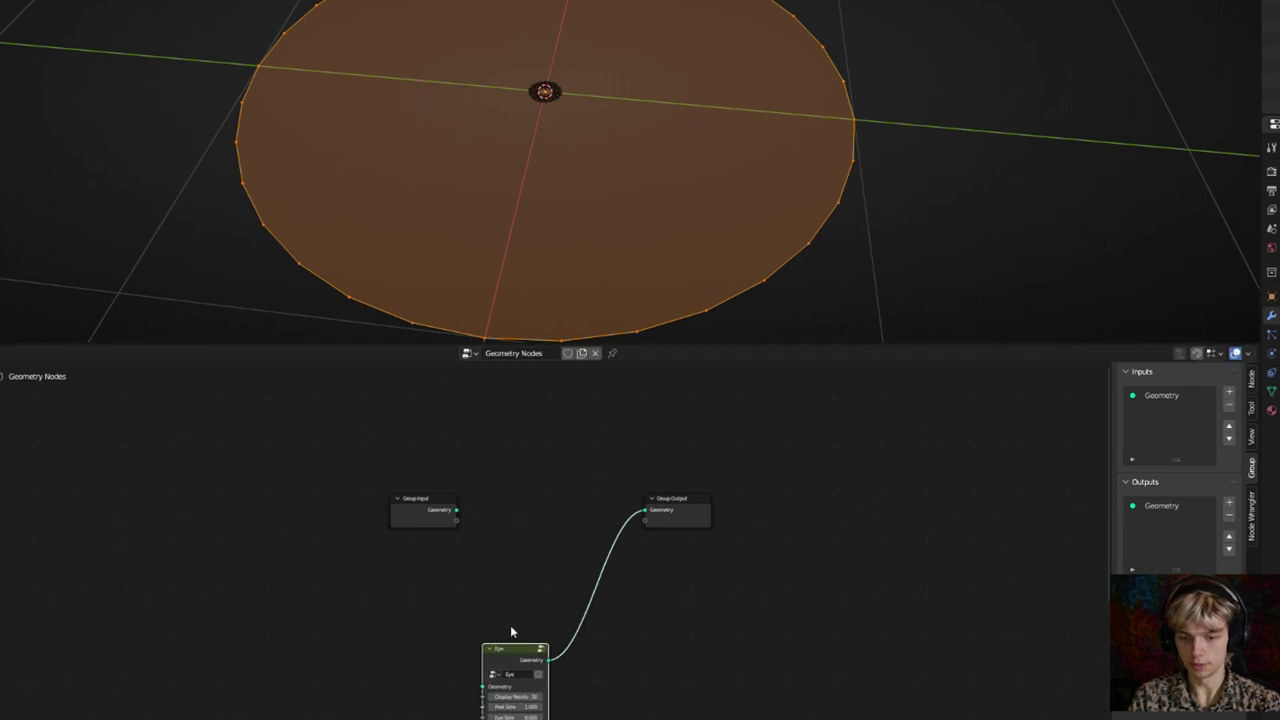
pyautogui.scroll(4, 540, 477)
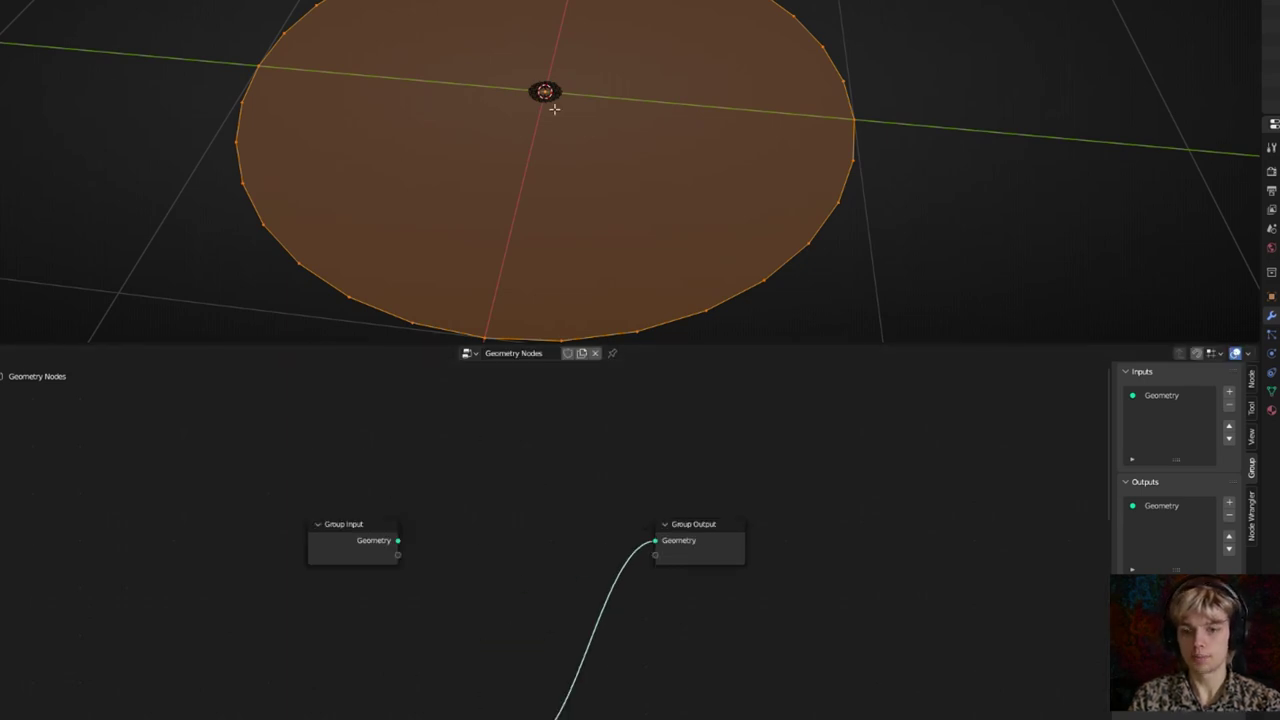
pyautogui.moveTo(525, 505); pyautogui.dragTo(604, 435, button='middle')
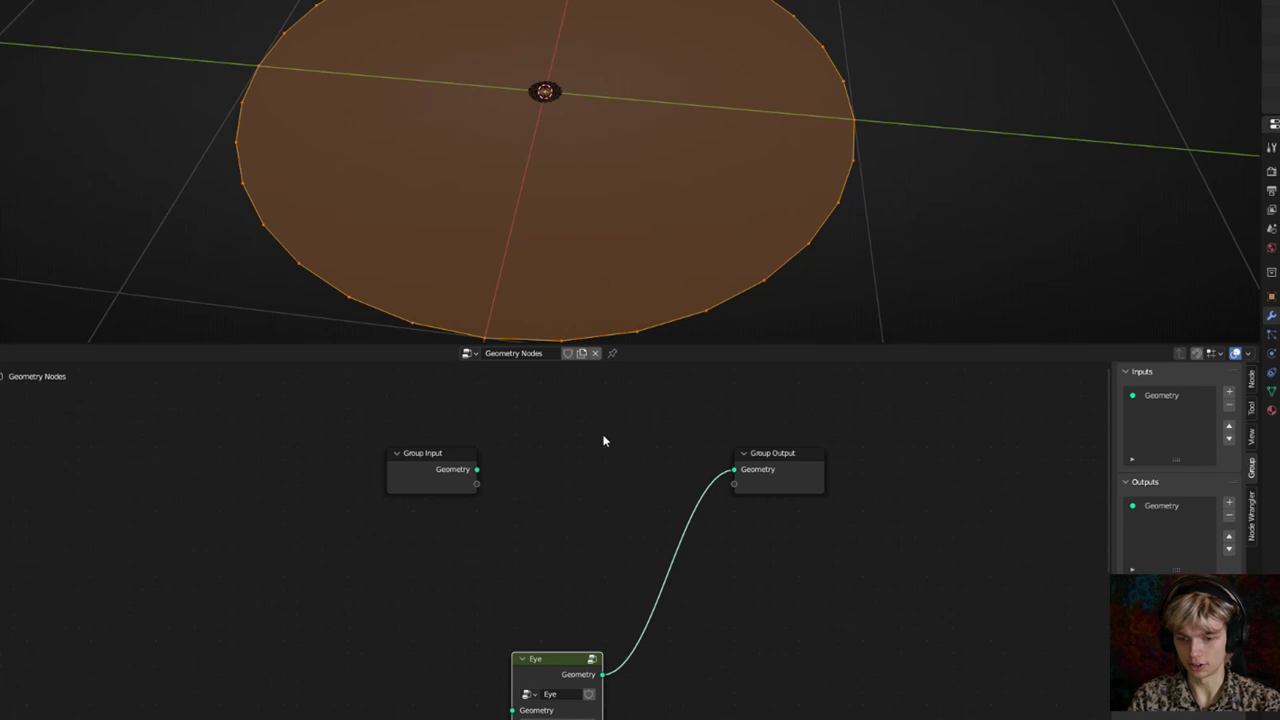
# Add a Mesh to Points node set to Faces and connect the Group Input geometry to its Mesh socket
pyautogui.hotkey('shift', 'a')
pyautogui.click(551, 421)
pyautogui.write('mesh')
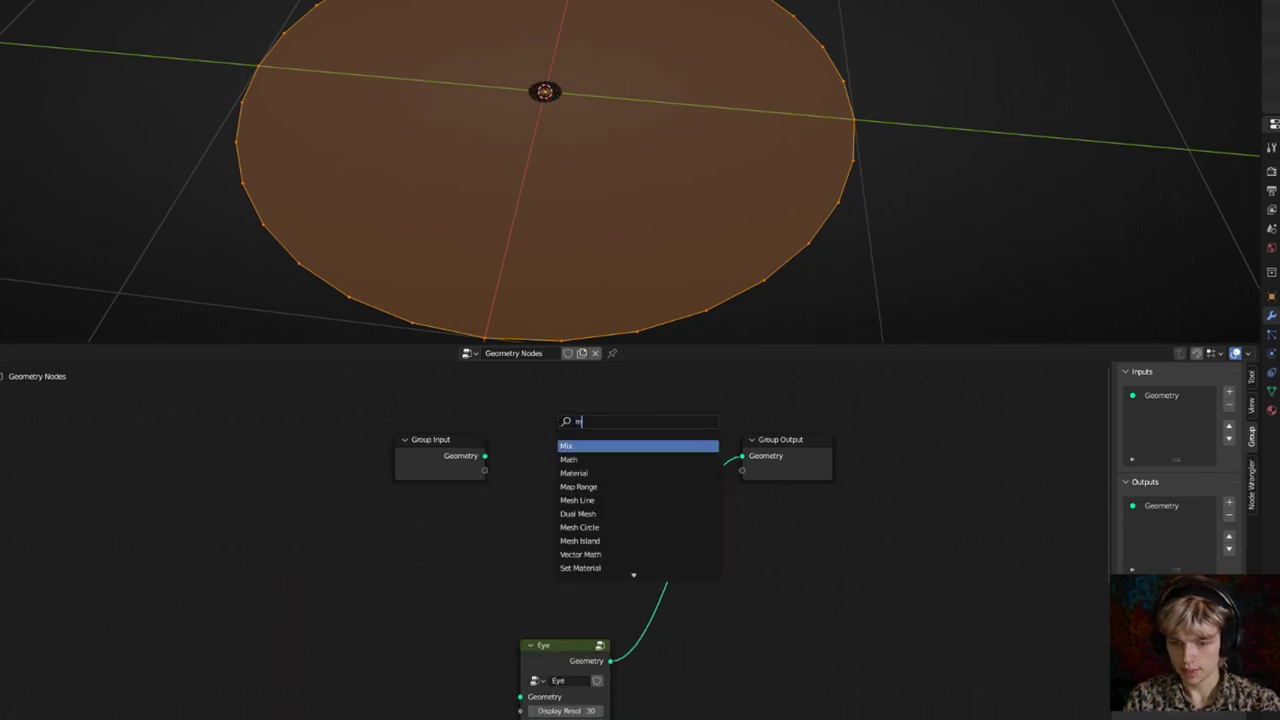
pyautogui.write(' po')
pyautogui.press('Return')
pyautogui.click(587, 447)
pyautogui.click(597, 460)
pyautogui.click(587, 502)
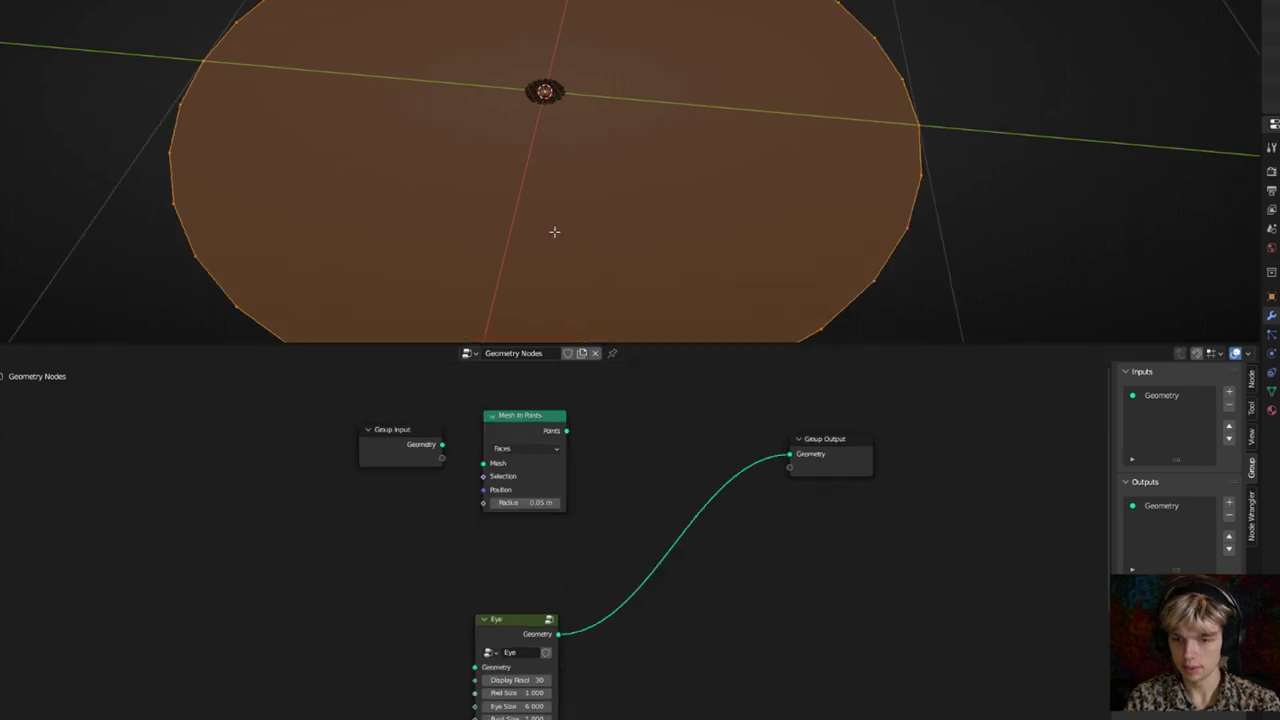
pyautogui.press('Tab')
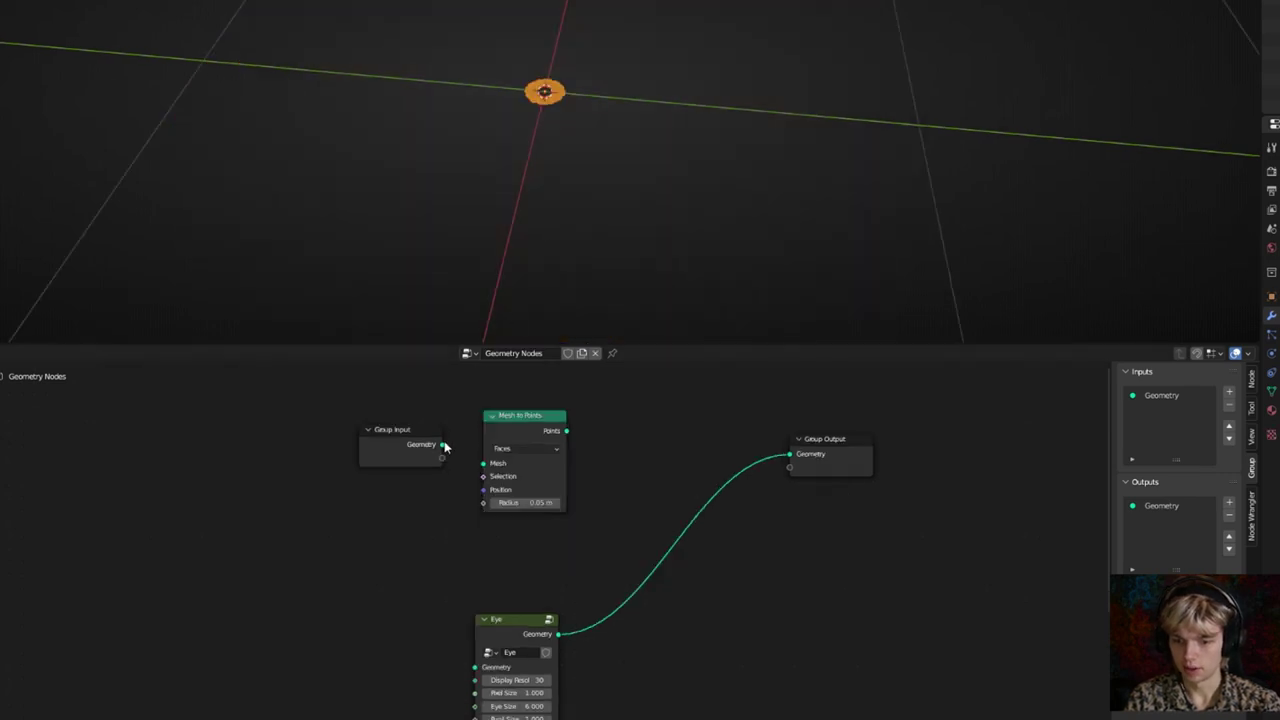
pyautogui.moveTo(442, 446); pyautogui.dragTo(485, 466)
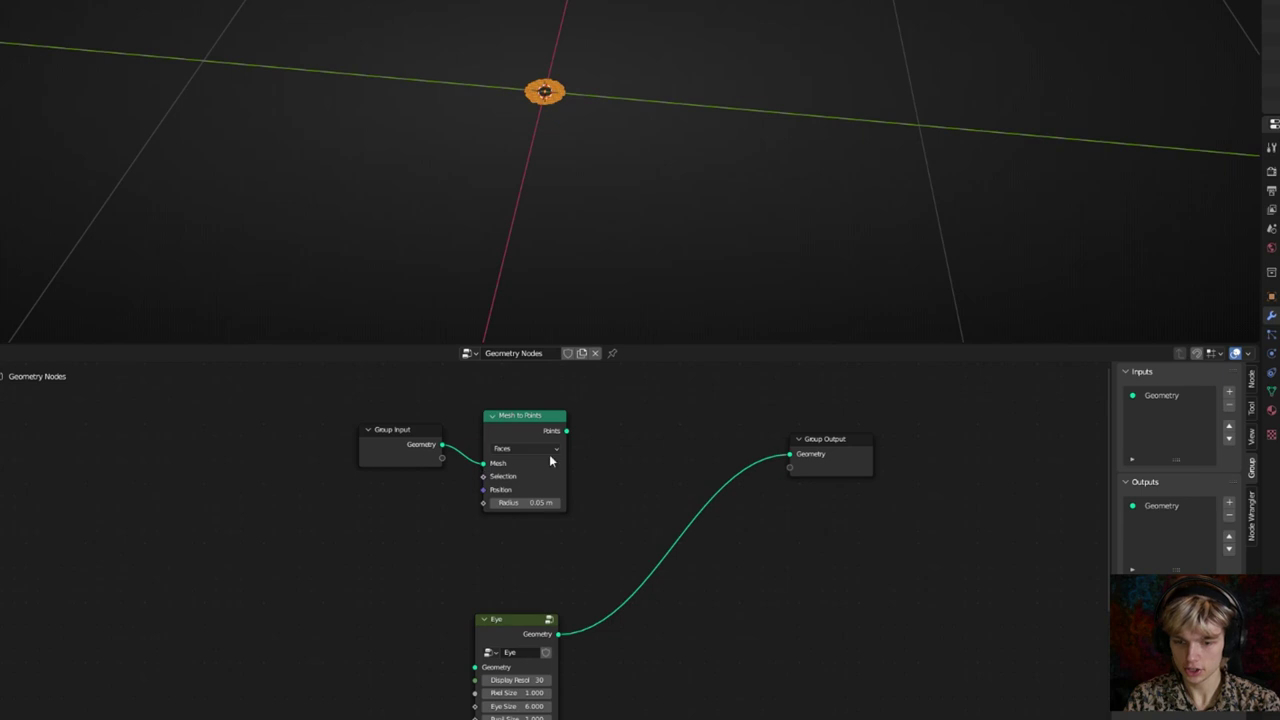
# Add an Instance on Points node and connect the Mesh to Points output to its Points socket
pyautogui.hotkey('shift', 'a')
pyautogui.click(602, 418)
pyautogui.write('instan po')
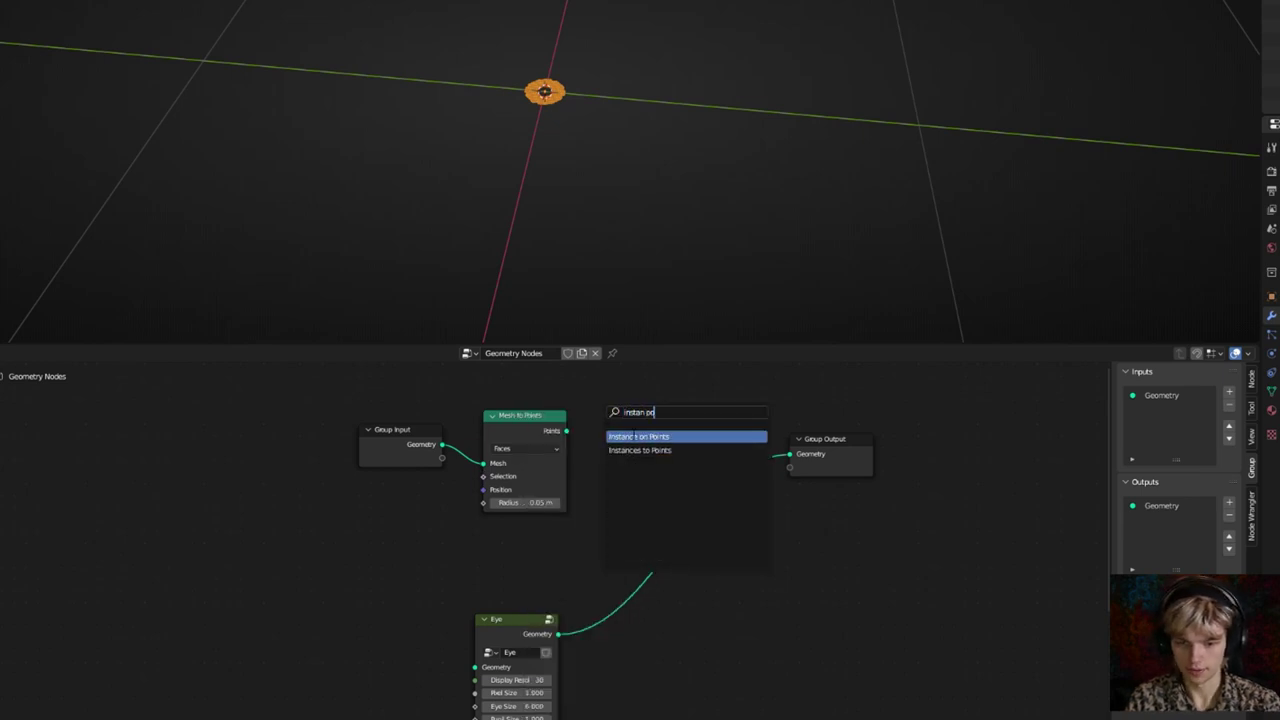
pyautogui.press('Return')
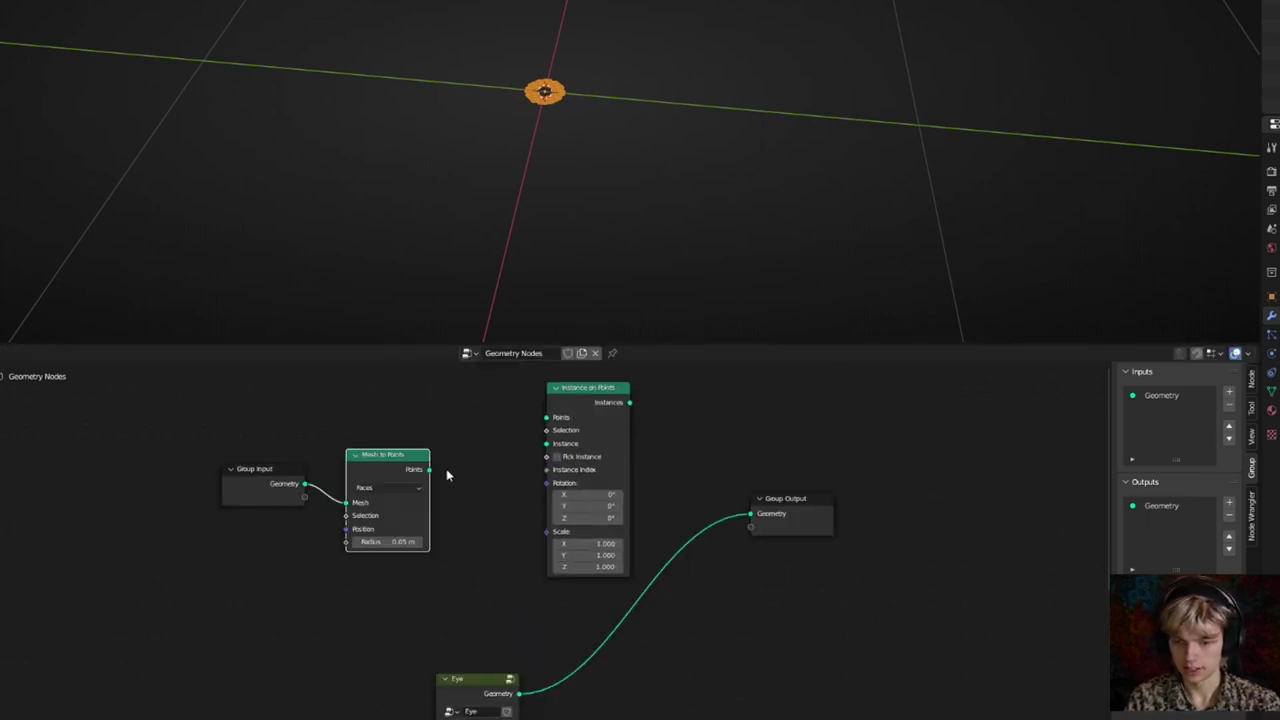
pyautogui.moveTo(429, 472); pyautogui.dragTo(549, 421)
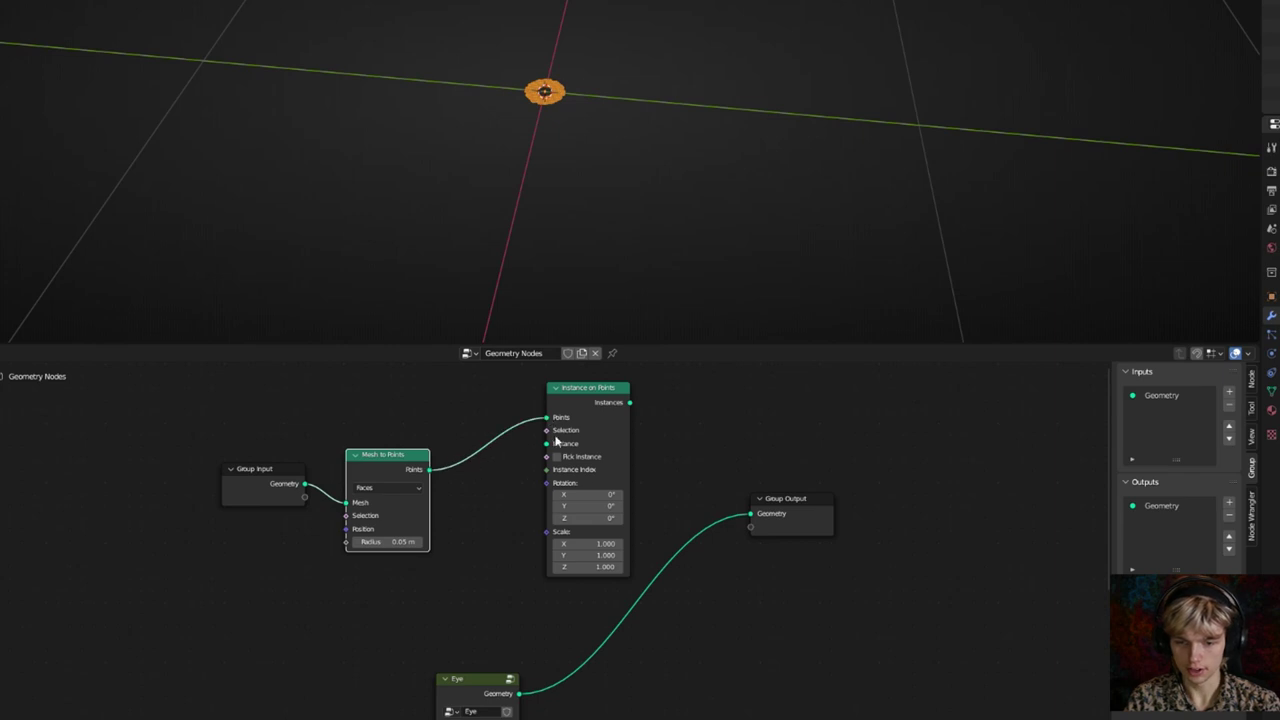
# Reroute the Eye geometry into the Instance socket of Instance on Points and connect its Instances output to Group Output
pyautogui.click(750, 515)
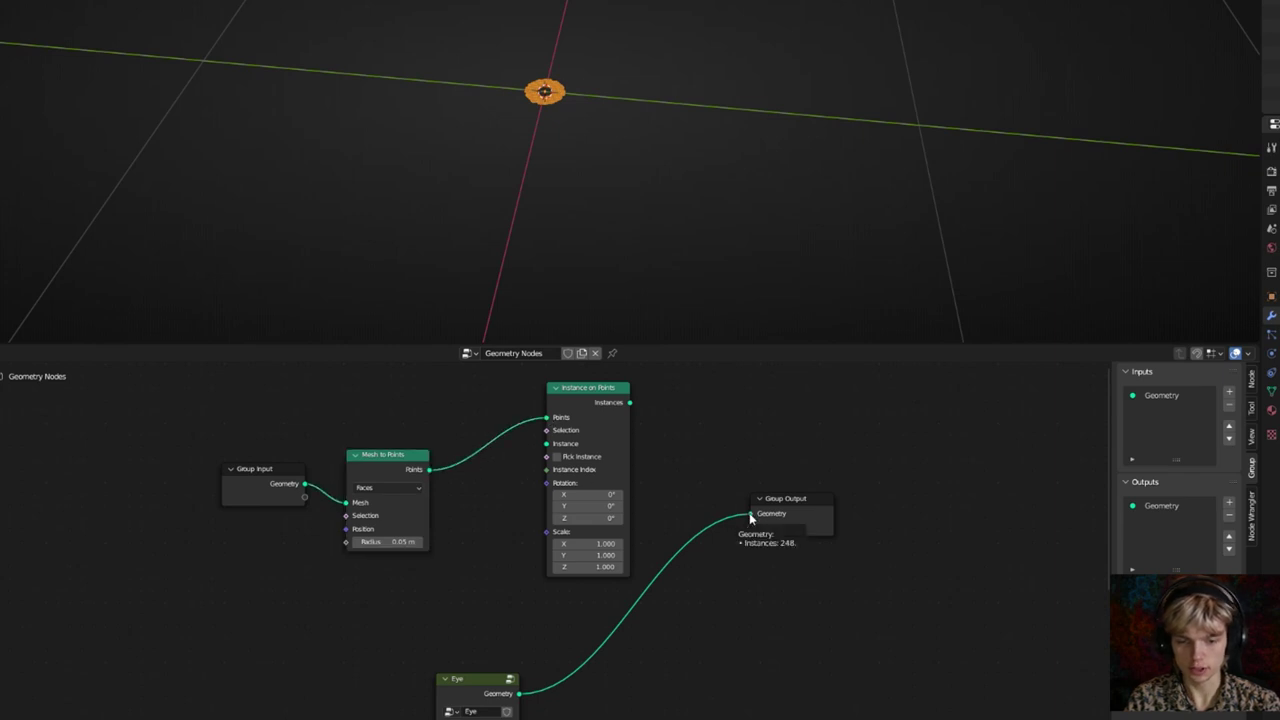
pyautogui.moveTo(750, 514); pyautogui.dragTo(548, 443)
pyautogui.moveTo(549, 447); pyautogui.dragTo(513, 449, button='middle')
pyautogui.scroll(-1, 513, 449)
pyautogui.click(589, 409)
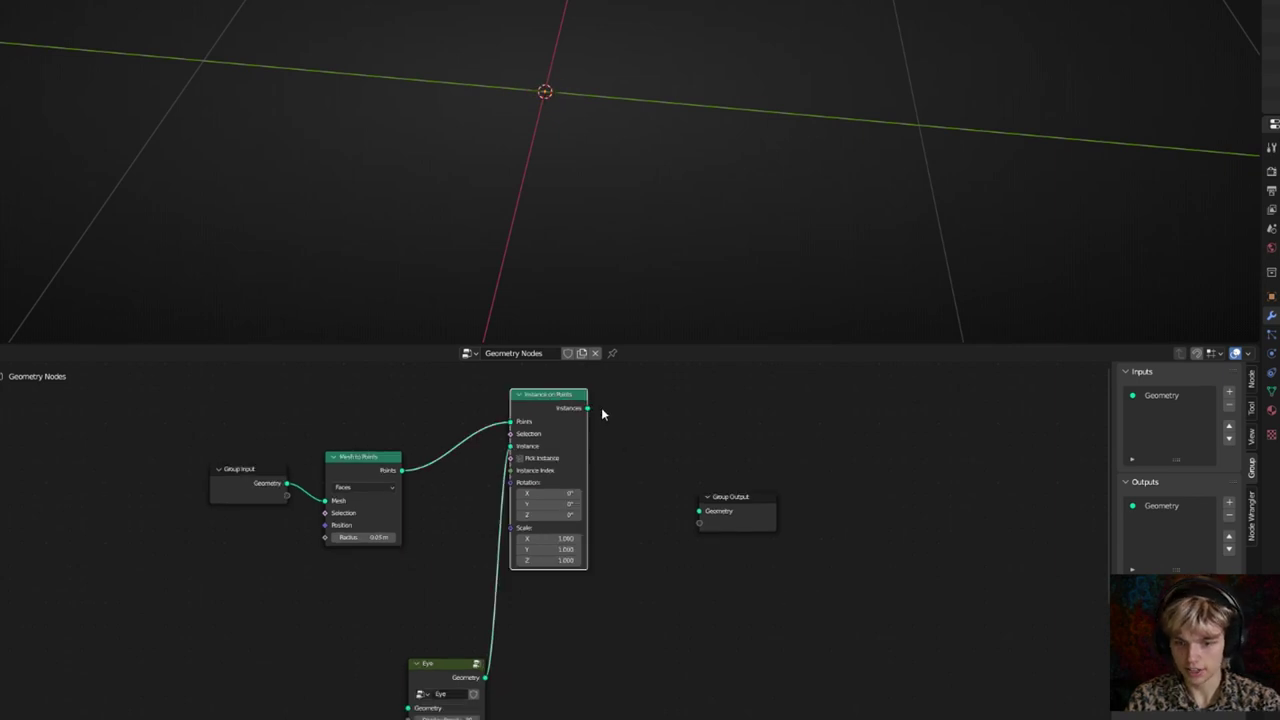
pyautogui.moveTo(587, 411); pyautogui.dragTo(706, 516)
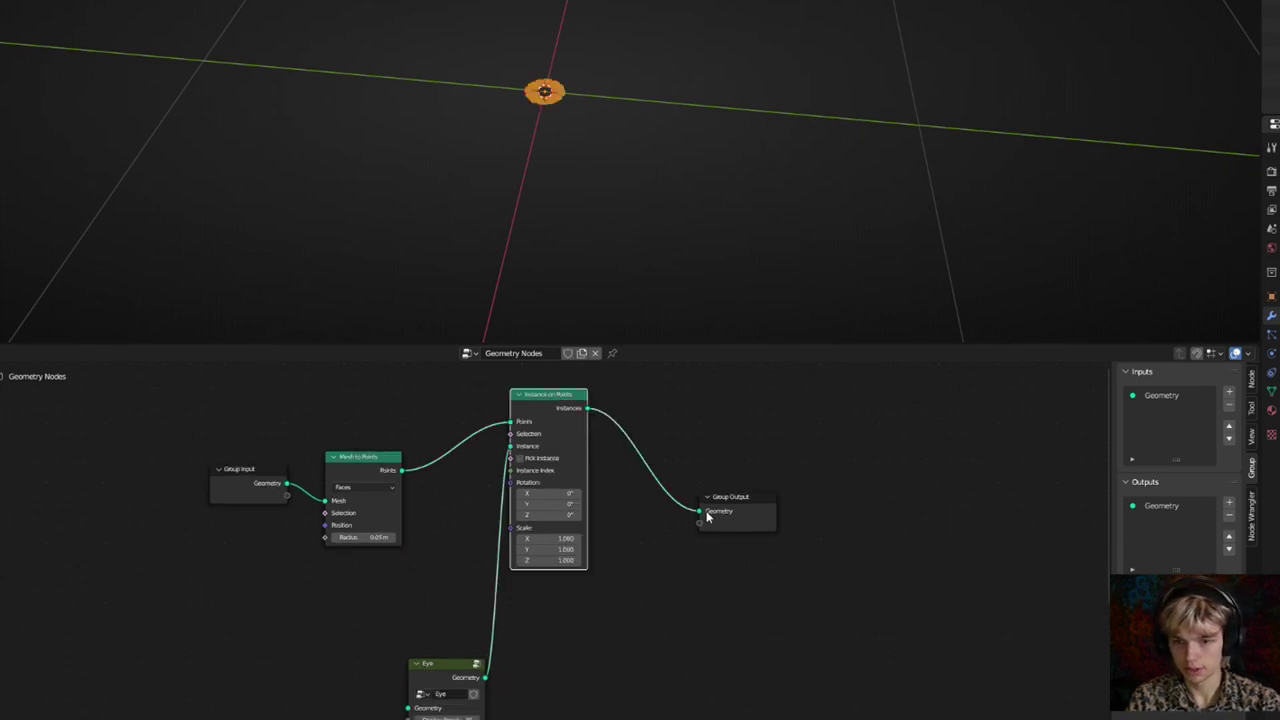
pyautogui.click(579, 198)
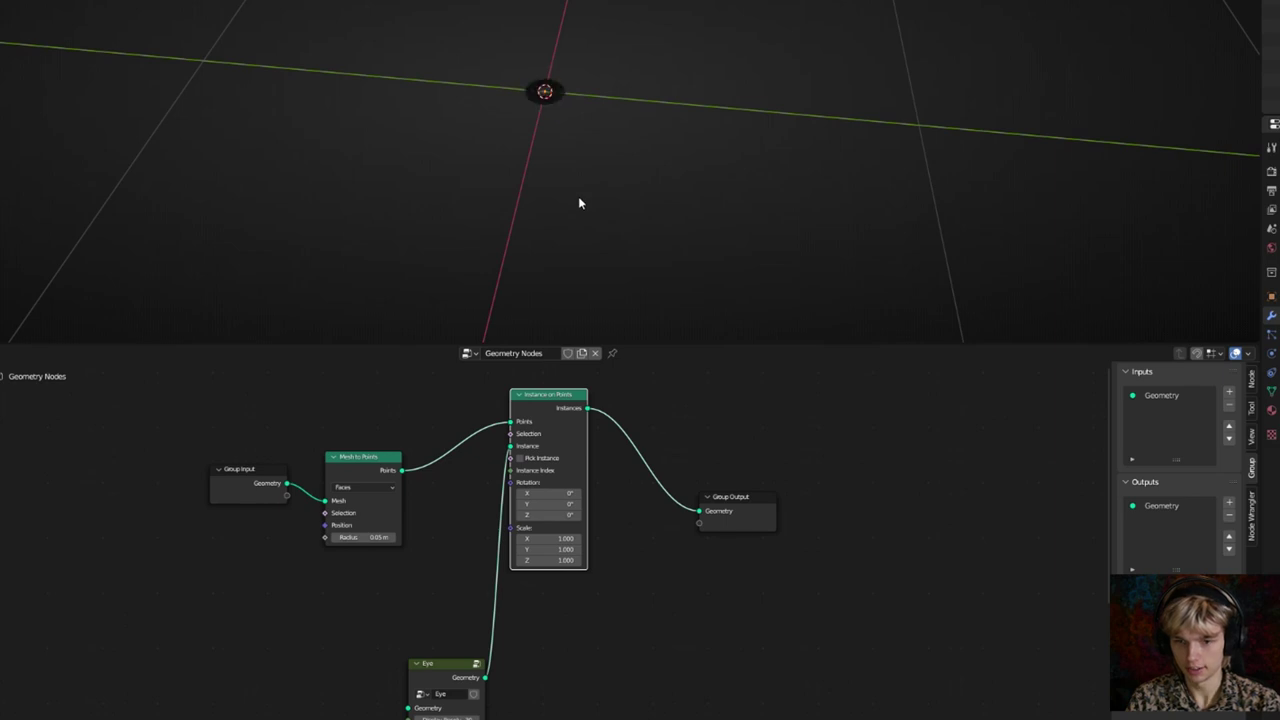
pyautogui.click(542, 99)
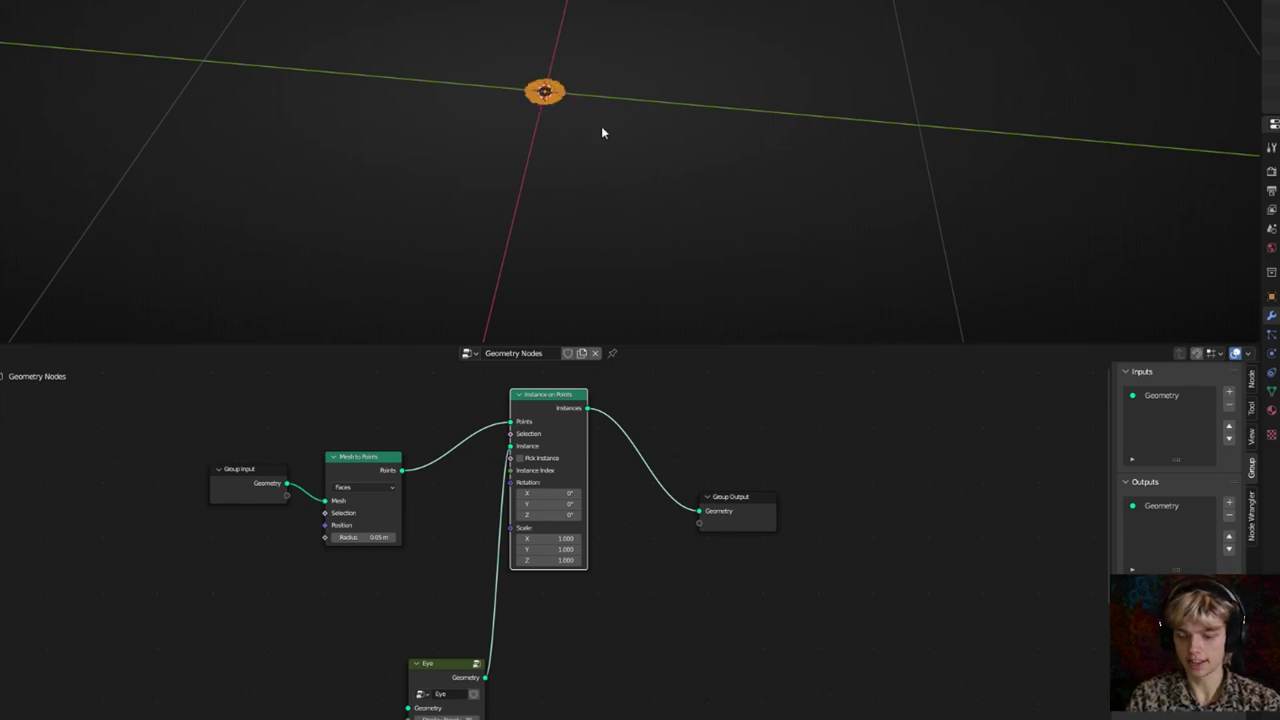
pyautogui.press('Tab')
pyautogui.press('Tab')
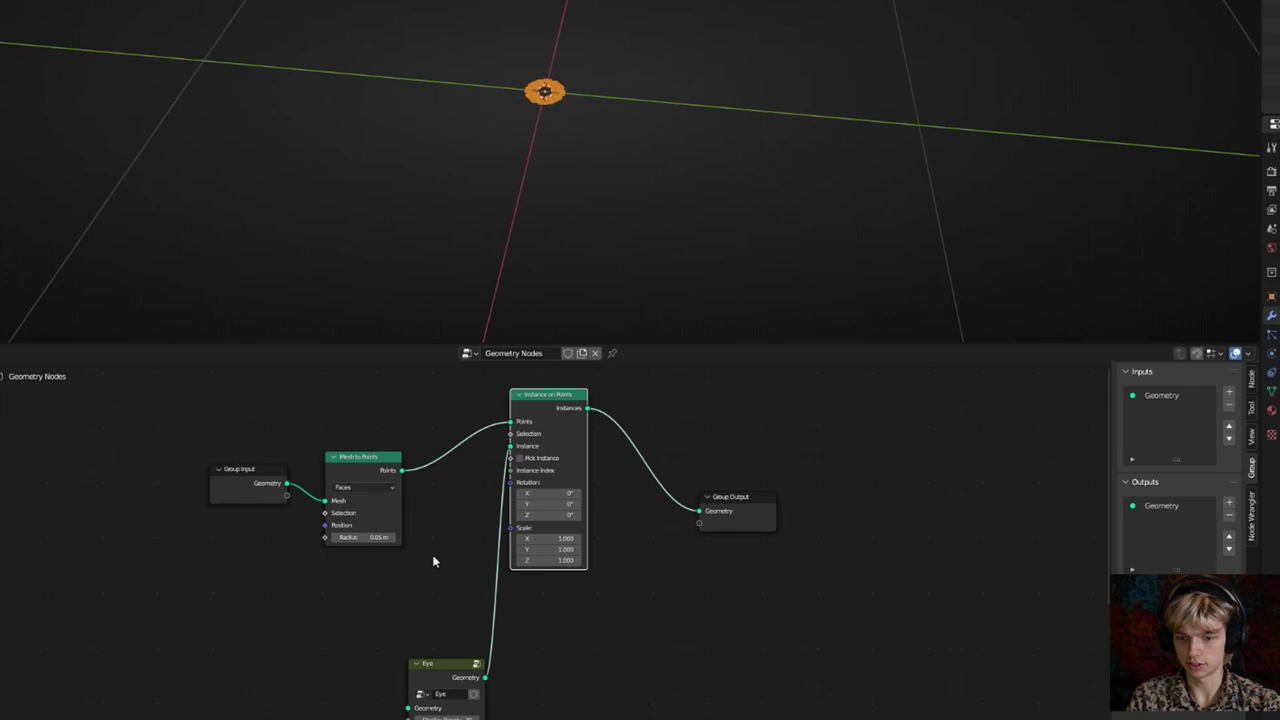
# Add a Face Area node in the empty space below the Group Input node
pyautogui.moveTo(433, 556); pyautogui.dragTo(685, 489, button='middle')
pyautogui.hotkey('shift', 'a')
pyautogui.click(617, 421)
pyautogui.write('face')
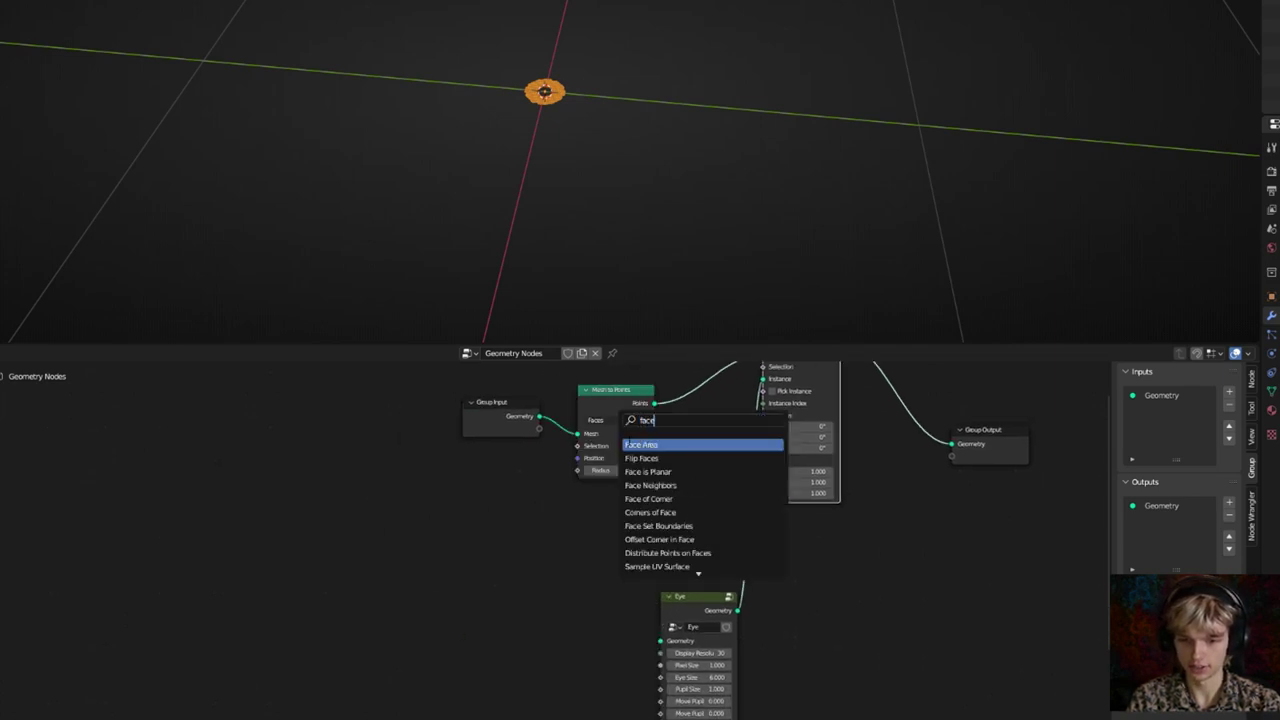
pyautogui.click(630, 444)
pyautogui.click(424, 625)
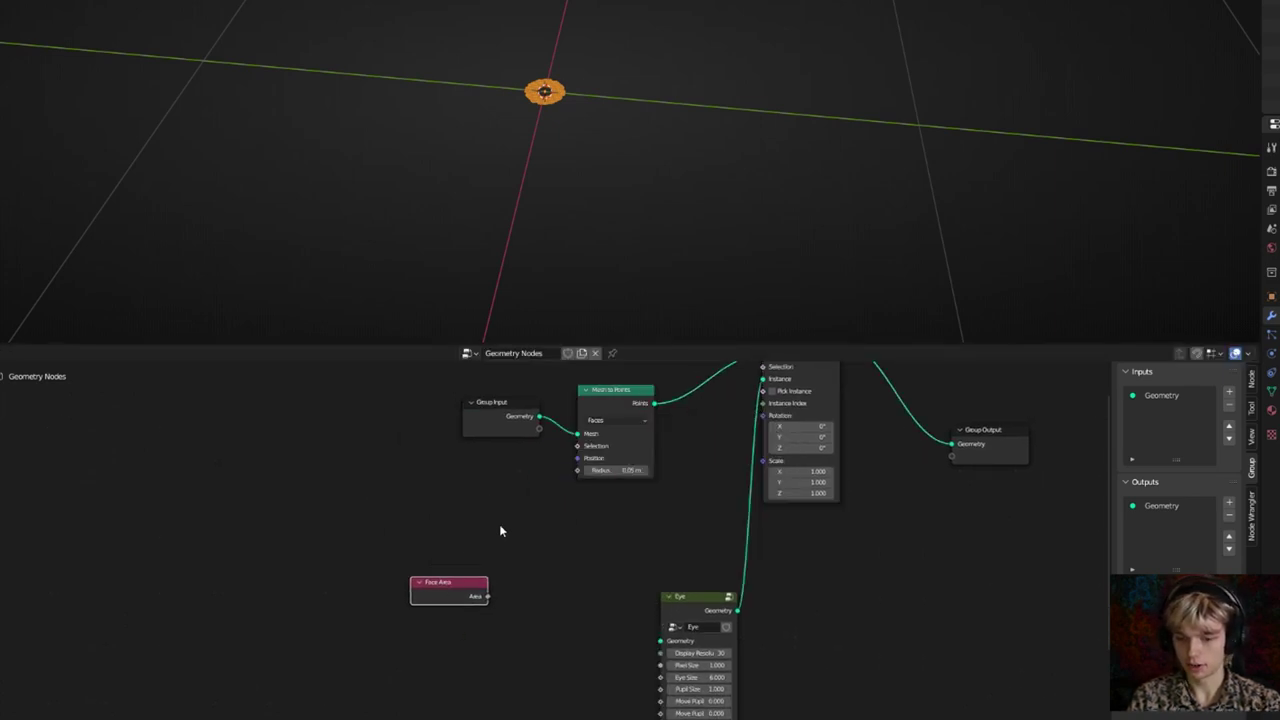
# Add a Sample Nearest Surface node between the Face Area and Eye nodes
pyautogui.hotkey('shift', 'a')
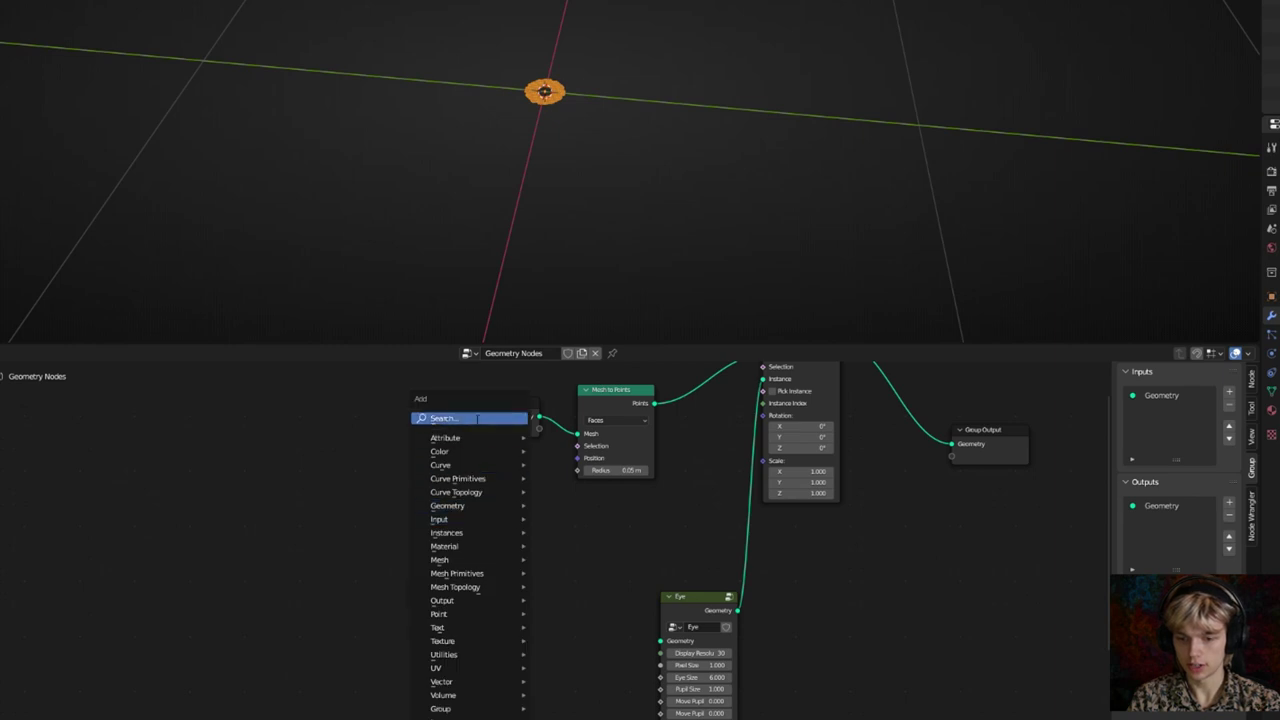
pyautogui.click(472, 420)
pyautogui.write('sampl')
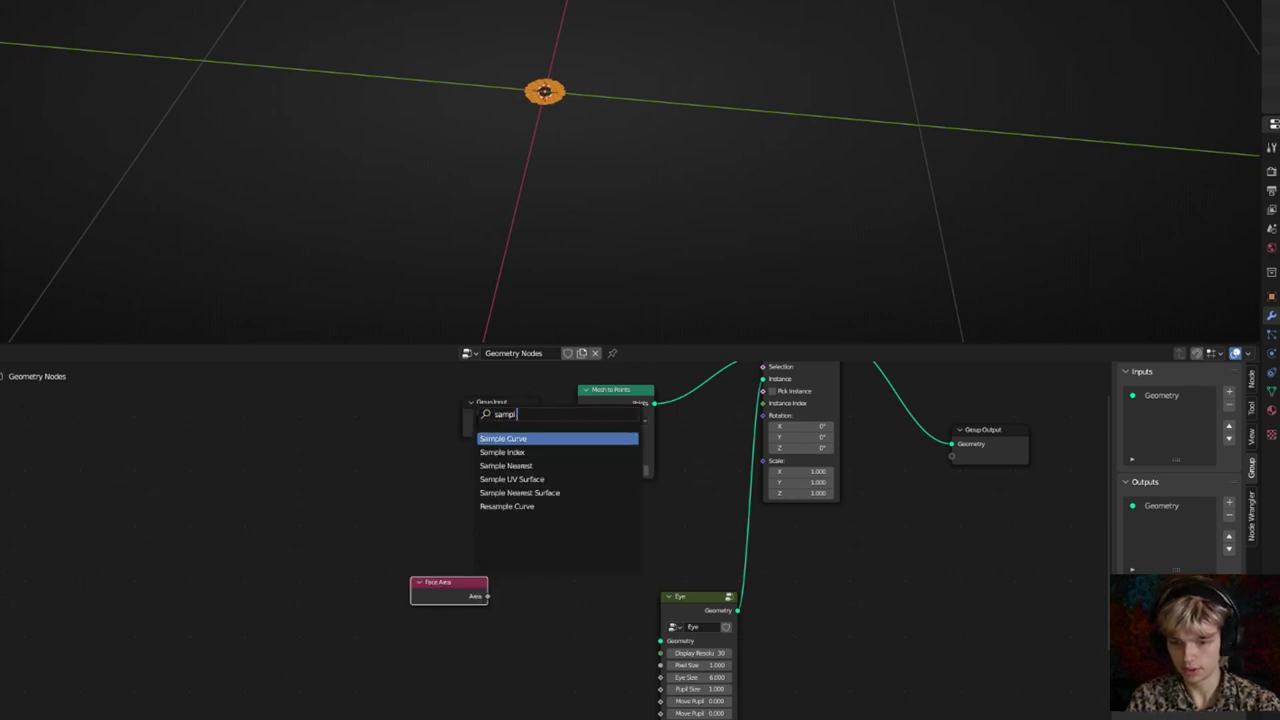
pyautogui.click(547, 493)
pyautogui.click(584, 600)
pyautogui.moveTo(644, 520); pyautogui.dragTo(632, 542, button='middle')
# Feed Sample Nearest Surface with the Group Input geometry as Mesh and Face Area as Value, and connect its Value output to Instance on Points' Scale
pyautogui.moveTo(602, 428); pyautogui.dragTo(612, 394)
pyautogui.moveTo(505, 444); pyautogui.dragTo(501, 579)
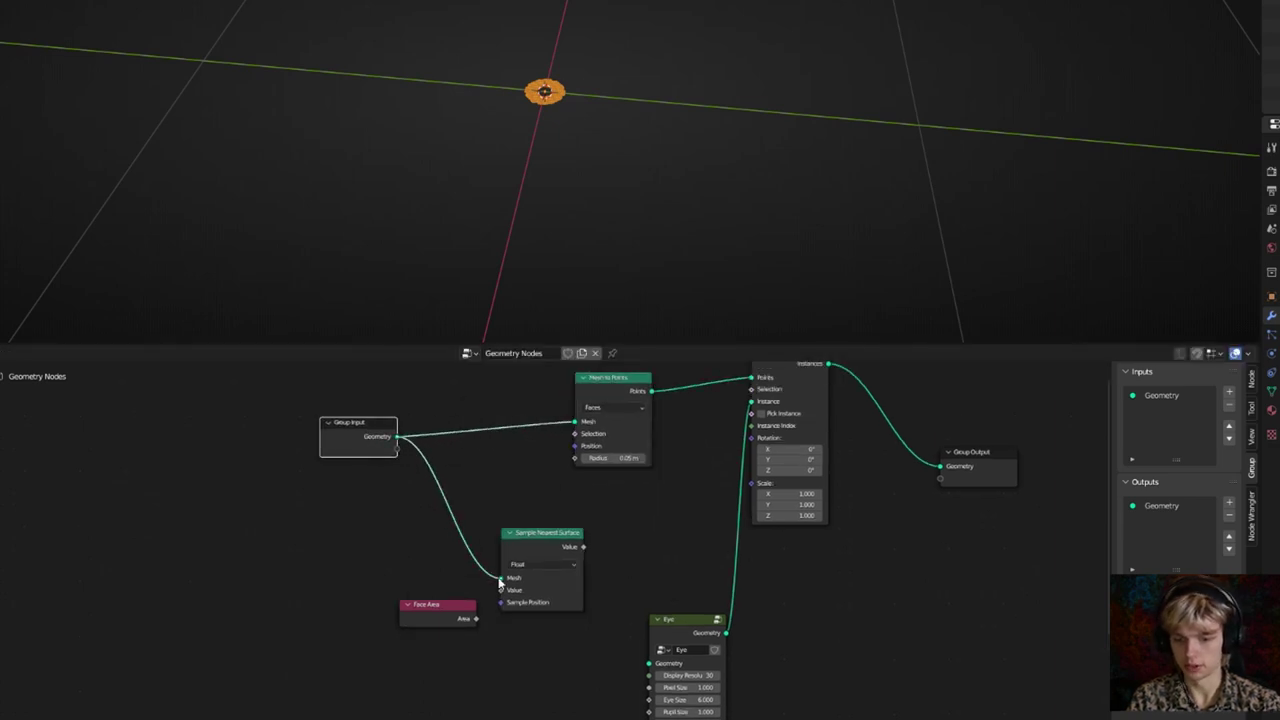
pyautogui.moveTo(485, 608); pyautogui.dragTo(484, 612, button='middle')
pyautogui.moveTo(474, 626); pyautogui.dragTo(501, 594)
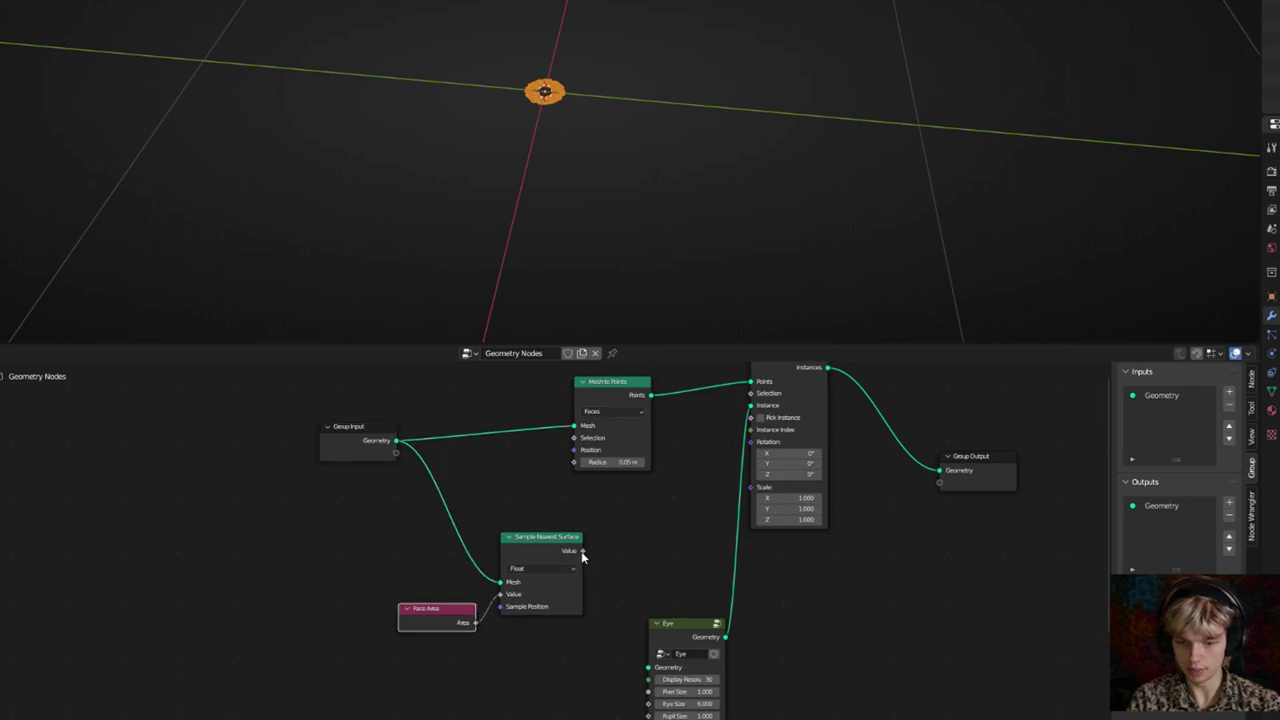
pyautogui.moveTo(582, 551); pyautogui.dragTo(753, 489)
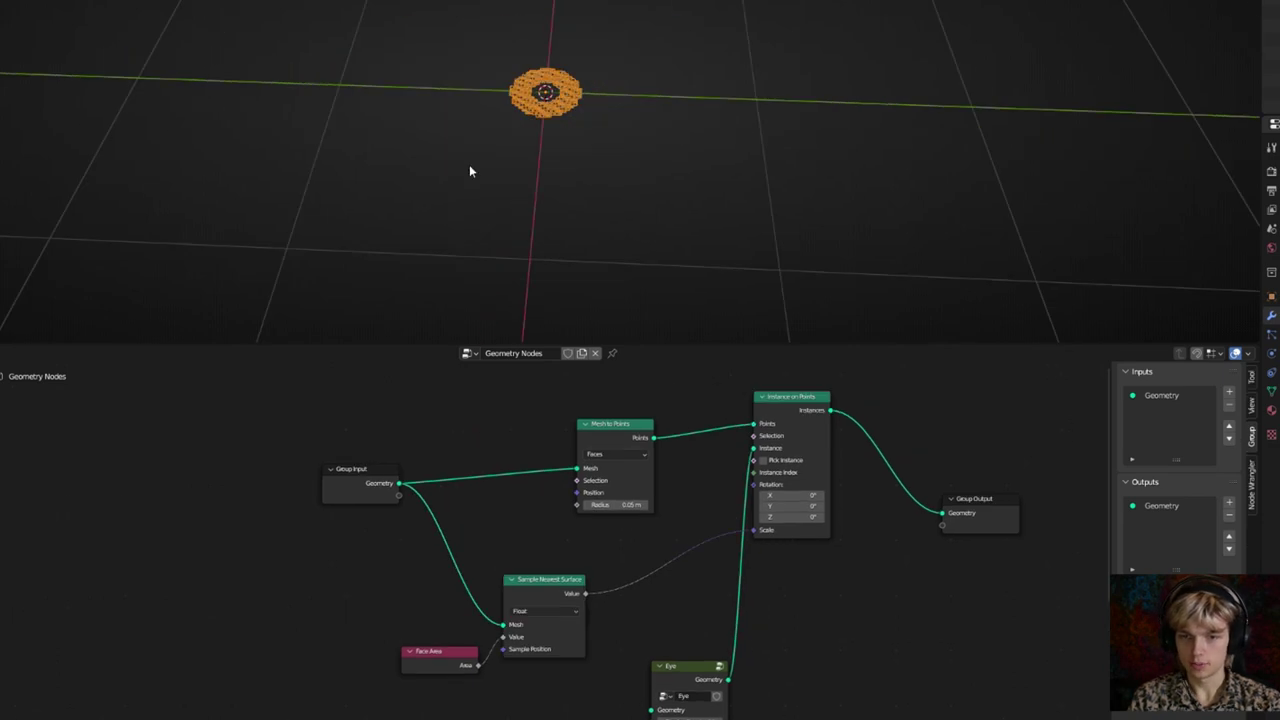
# Insert a Math node set to Multiply by 3.5 on the link between Sample Nearest Surface and the instance Scale
pyautogui.hotkey('shift', 'a')
pyautogui.write('math')
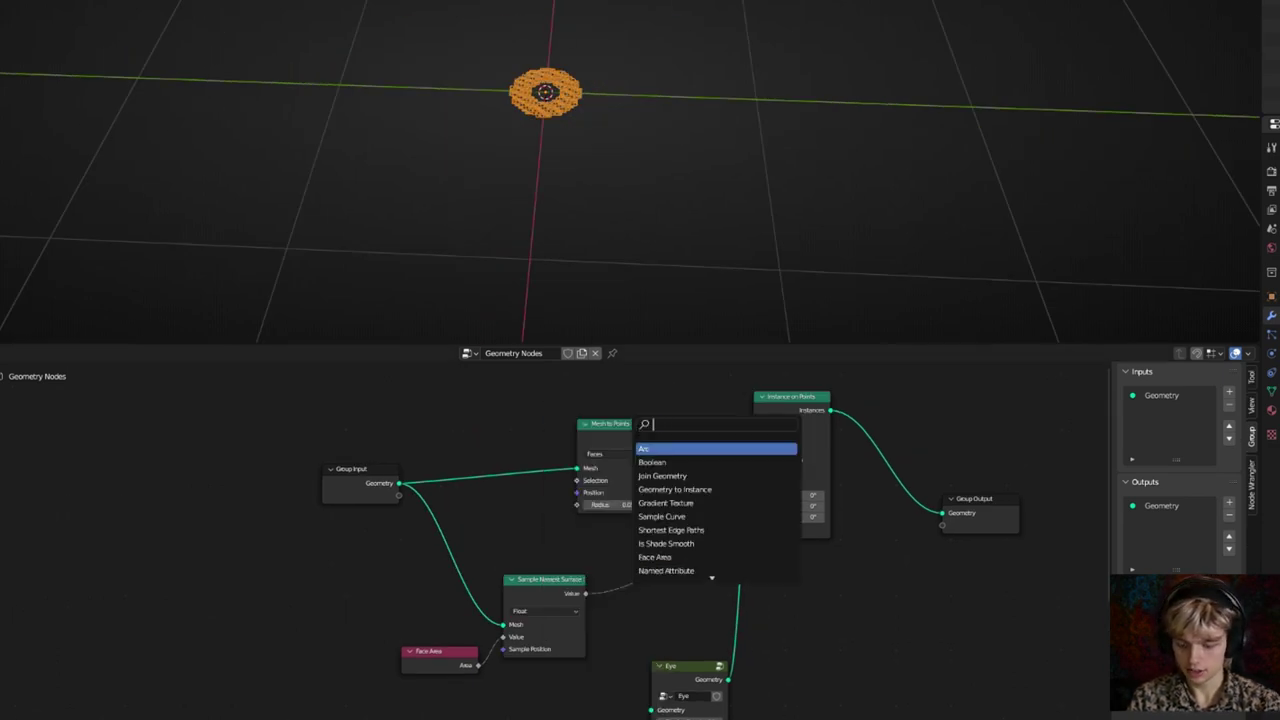
pyautogui.click(662, 450)
pyautogui.click(655, 565)
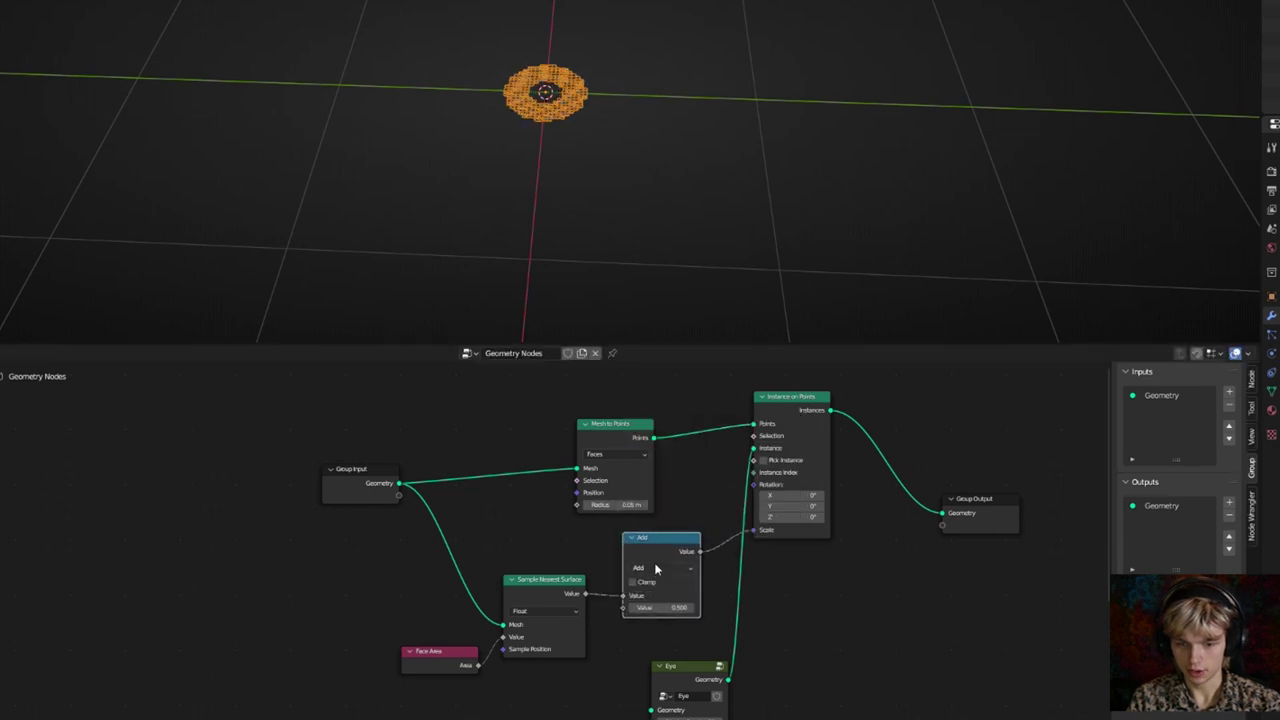
pyautogui.click(661, 571)
pyautogui.click(669, 625)
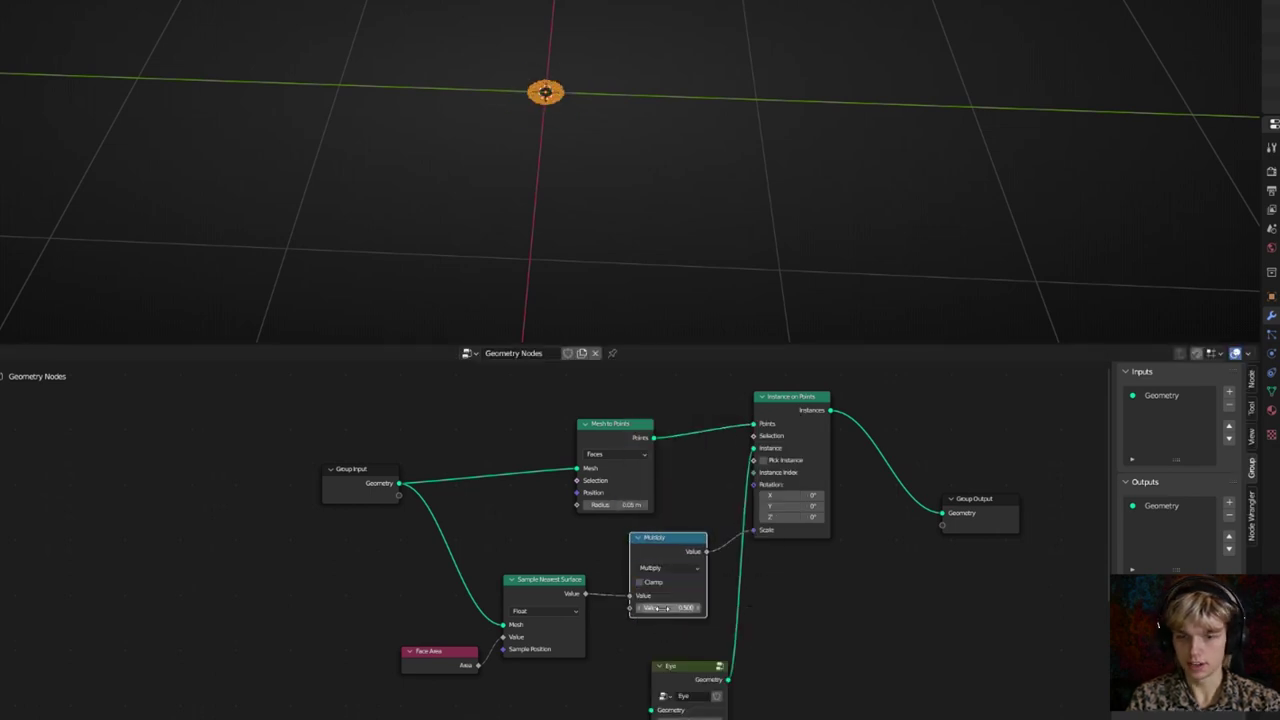
pyautogui.moveTo(662, 608)
pyautogui.mouseDown()
pyautogui.moveTo(698, 608)
pyautogui.moveTo(685, 608)
pyautogui.mouseUp()
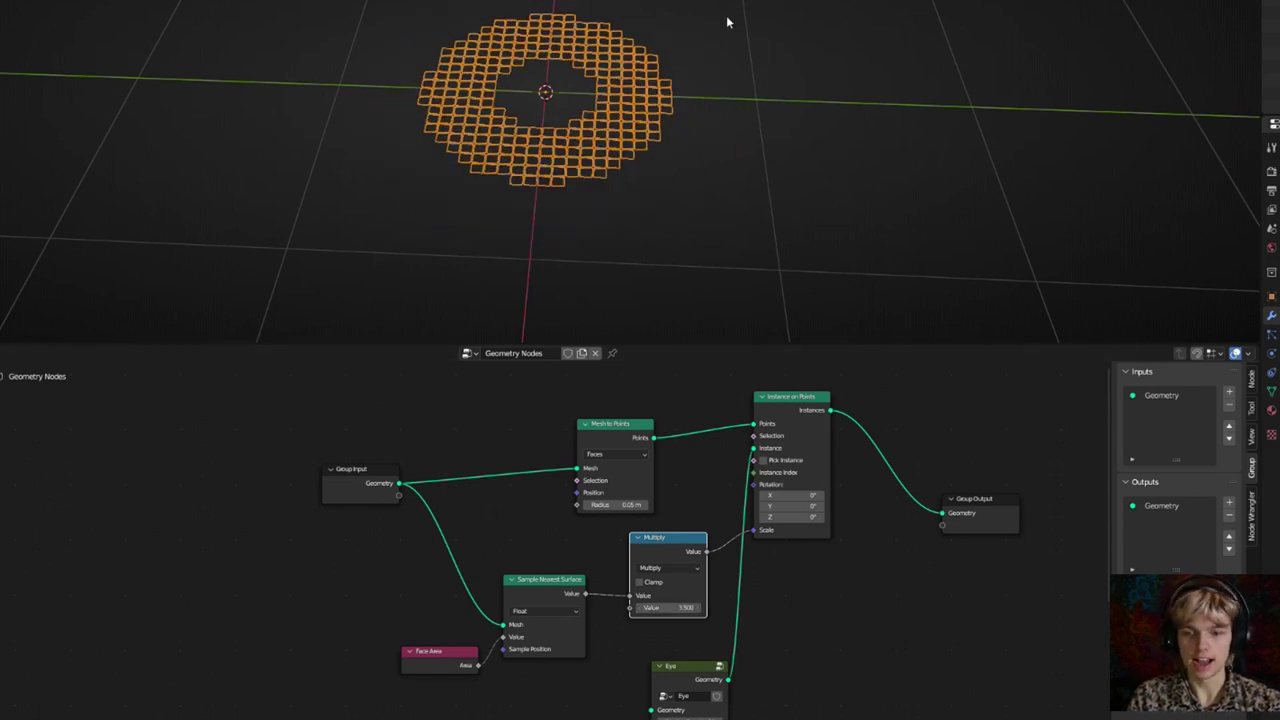
# Insert a Join Geometry node before Group Output and connect the Group Input geometry to it as well
pyautogui.moveTo(694, 428); pyautogui.dragTo(595, 456, button='middle')
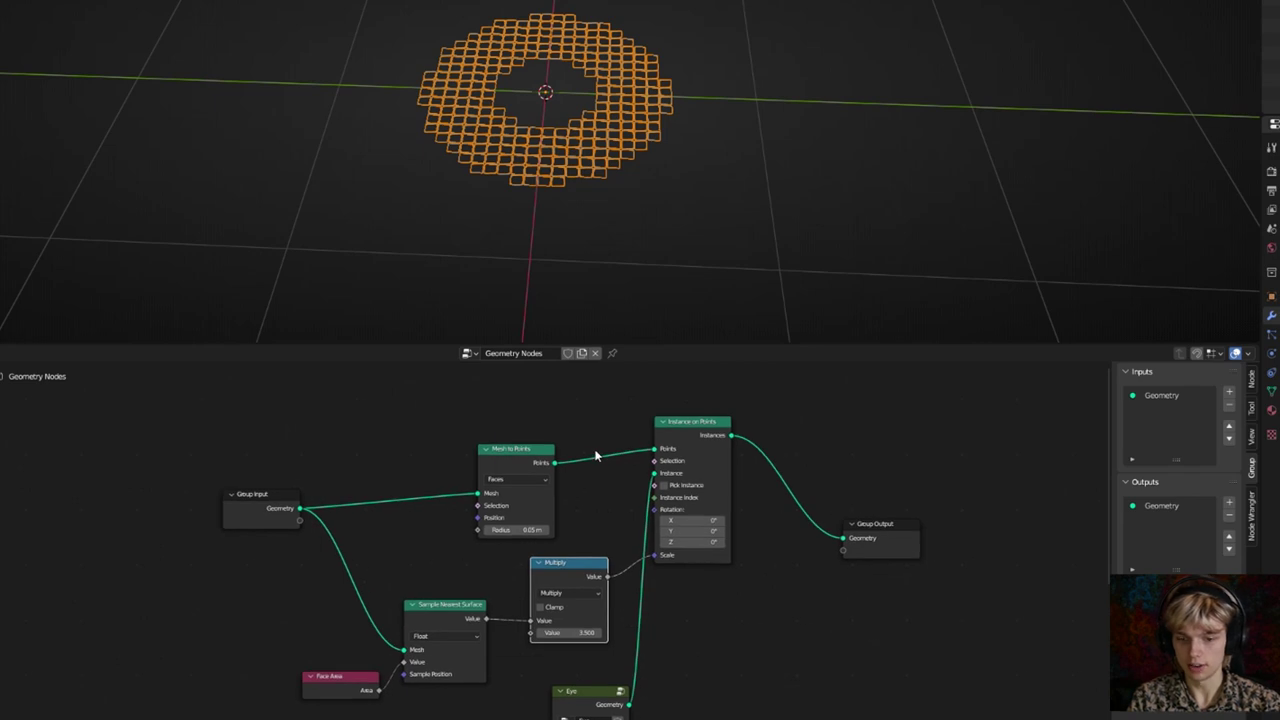
pyautogui.hotkey('shift', 'a')
pyautogui.write('join')
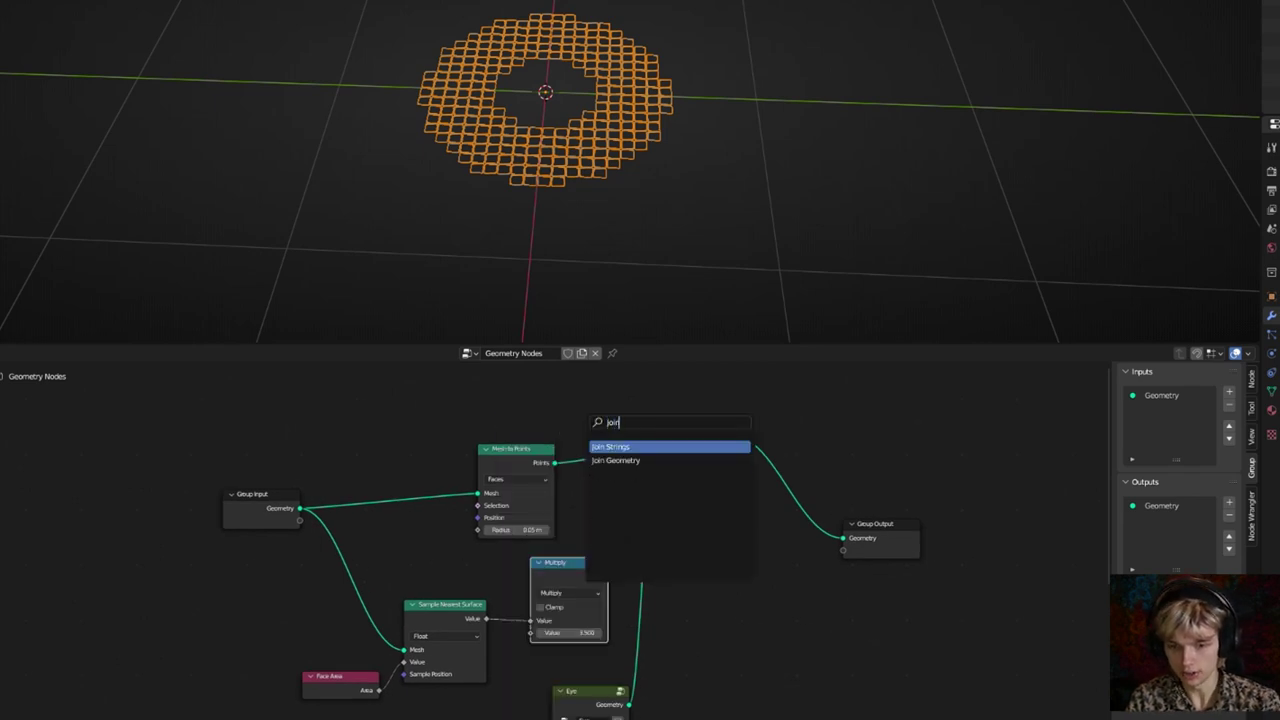
pyautogui.click(624, 462)
pyautogui.click(810, 503)
pyautogui.moveTo(802, 426); pyautogui.dragTo(804, 446, button='middle')
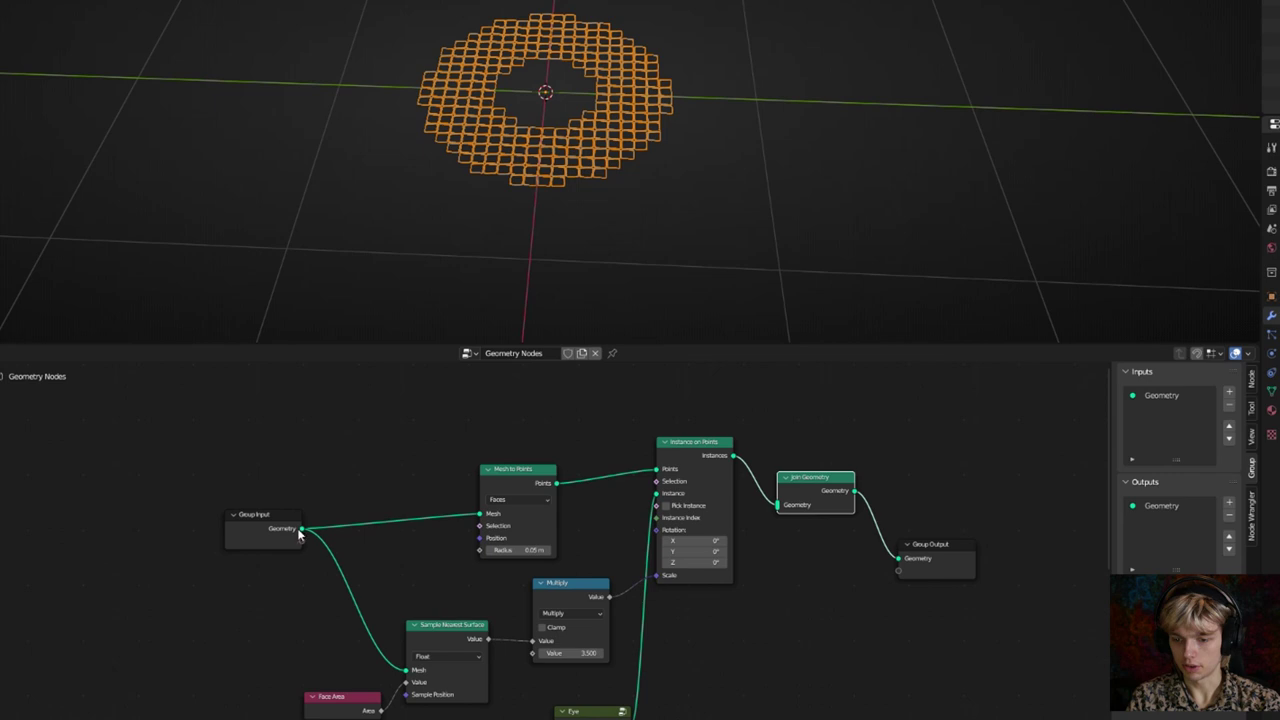
pyautogui.moveTo(300, 525); pyautogui.dragTo(778, 505)
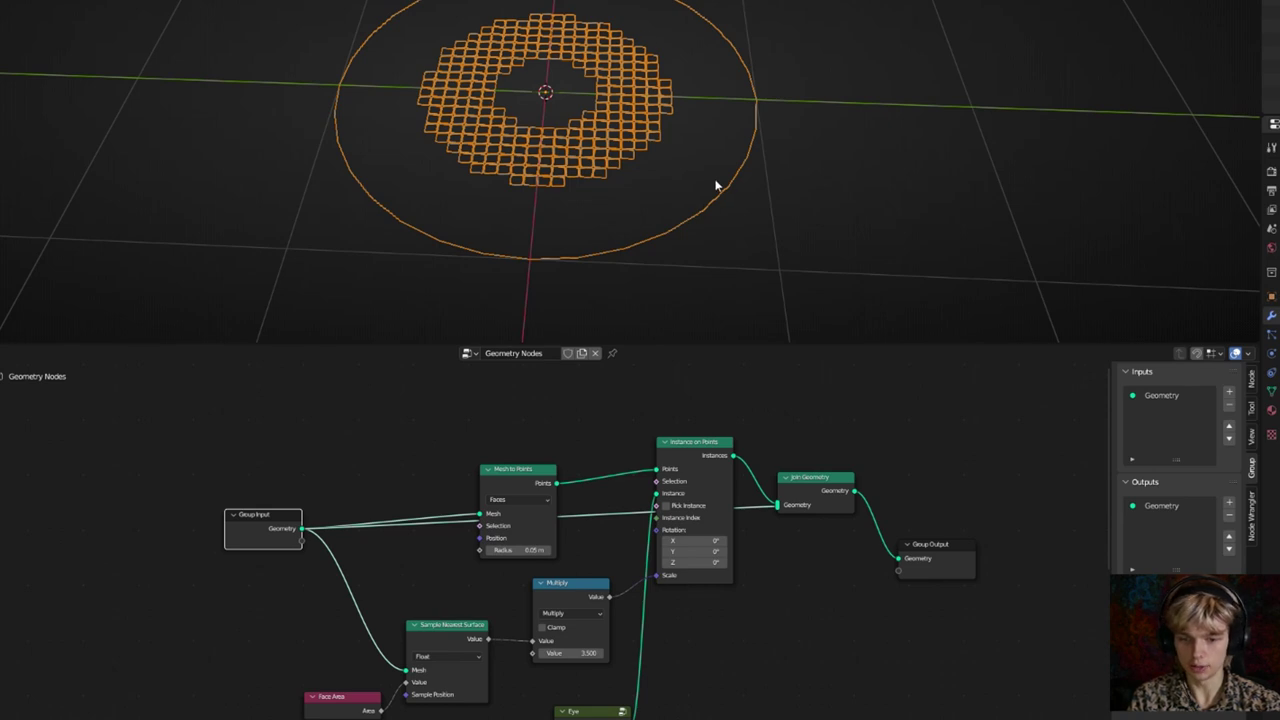
# Route the link from Group Input to Join Geometry above the other nodes with reroute points, and tidy the Mesh to Points node's position
pyautogui.keyDown('ctrl'); pyautogui.moveTo(600, 538); pyautogui.dragTo(613, 490, button='right'); pyautogui.keyUp('ctrl')
pyautogui.press('g')
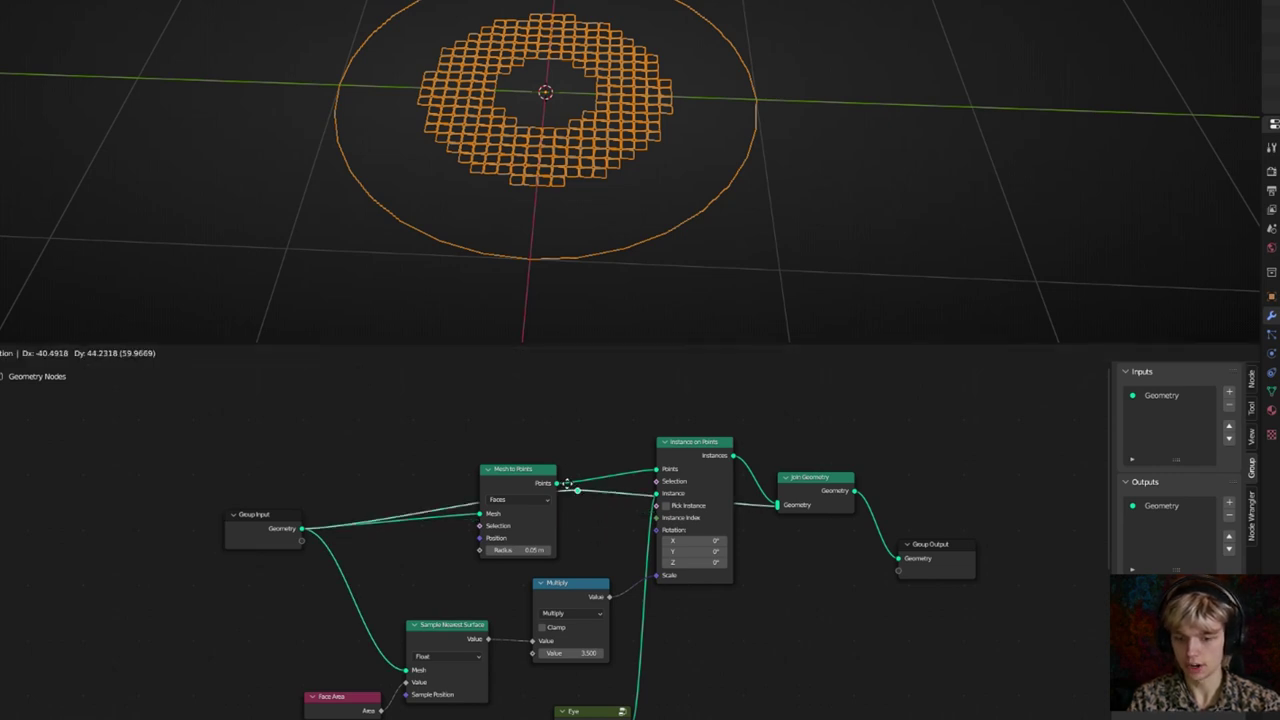
pyautogui.click(474, 388)
pyautogui.keyDown('shift'); pyautogui.moveTo(513, 446); pyautogui.dragTo(637, 391, button='right'); pyautogui.keyUp('shift')
pyautogui.moveTo(636, 395); pyautogui.dragTo(594, 404, button='middle')
pyautogui.press('g')
pyautogui.moveTo(725, 437); pyautogui.dragTo(727, 438)
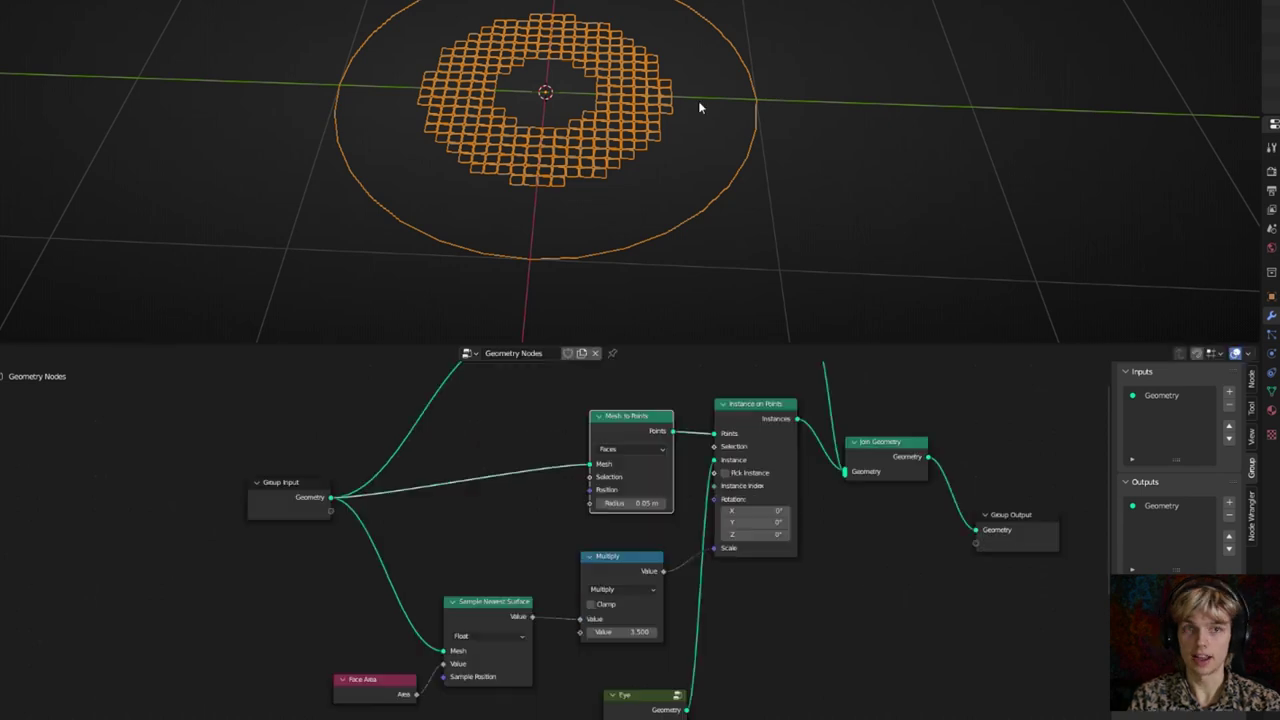
# Try scaling the circle mesh in Edit Mode to test how the instanced eye responds
pyautogui.press('Tab')
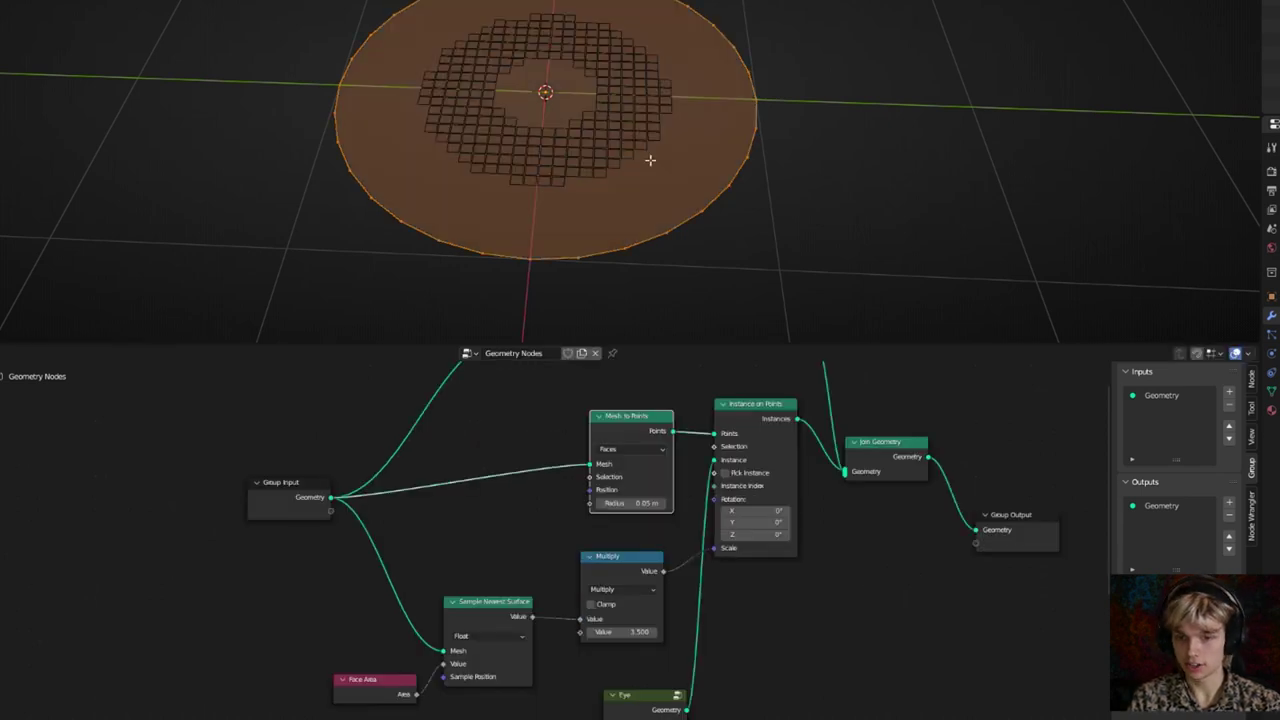
pyautogui.press('s')
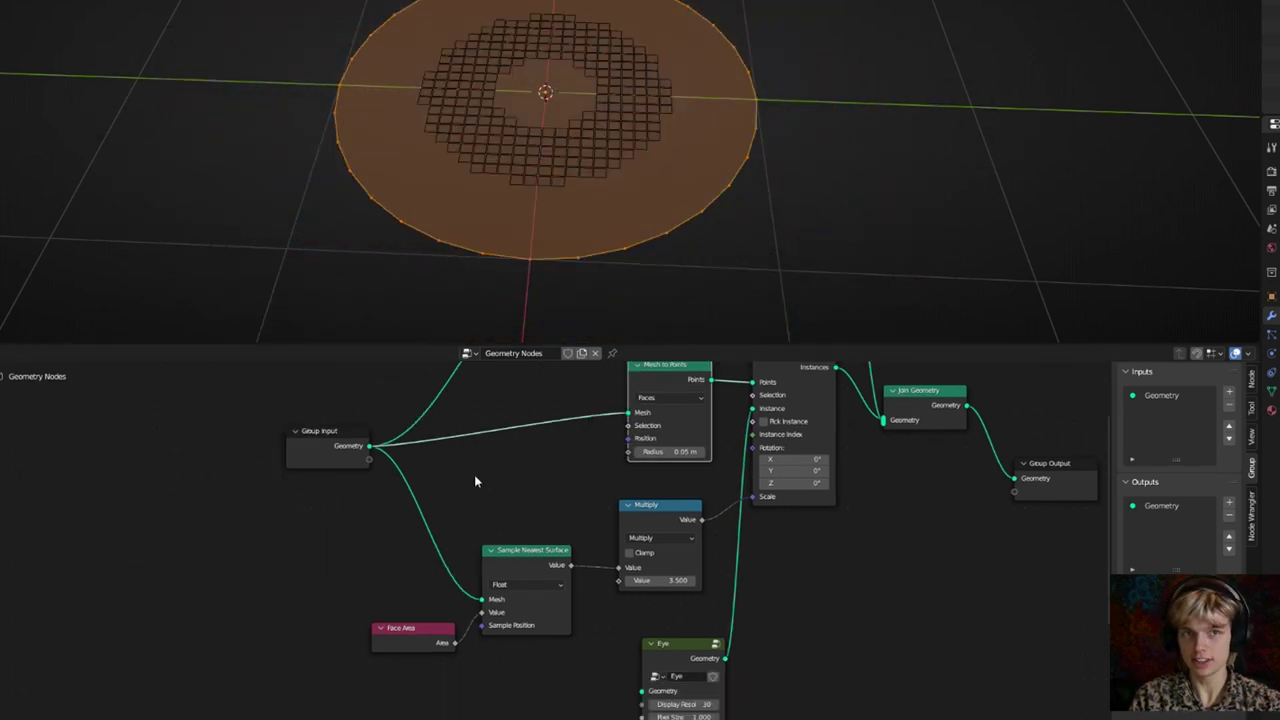
# Make room beside the Face Area node and add a Math node set to Power with an exponent of 0.5
pyautogui.moveTo(443, 634); pyautogui.dragTo(329, 640)
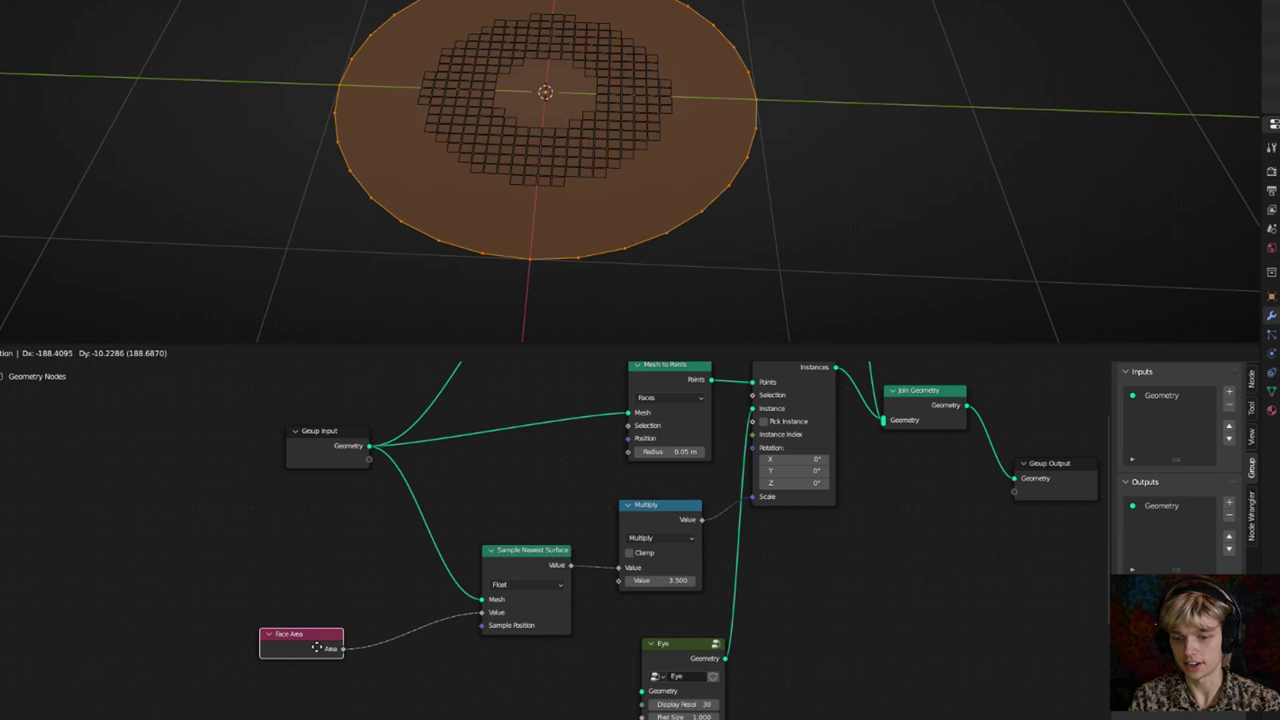
pyautogui.moveTo(335, 613); pyautogui.dragTo(487, 540, button='middle')
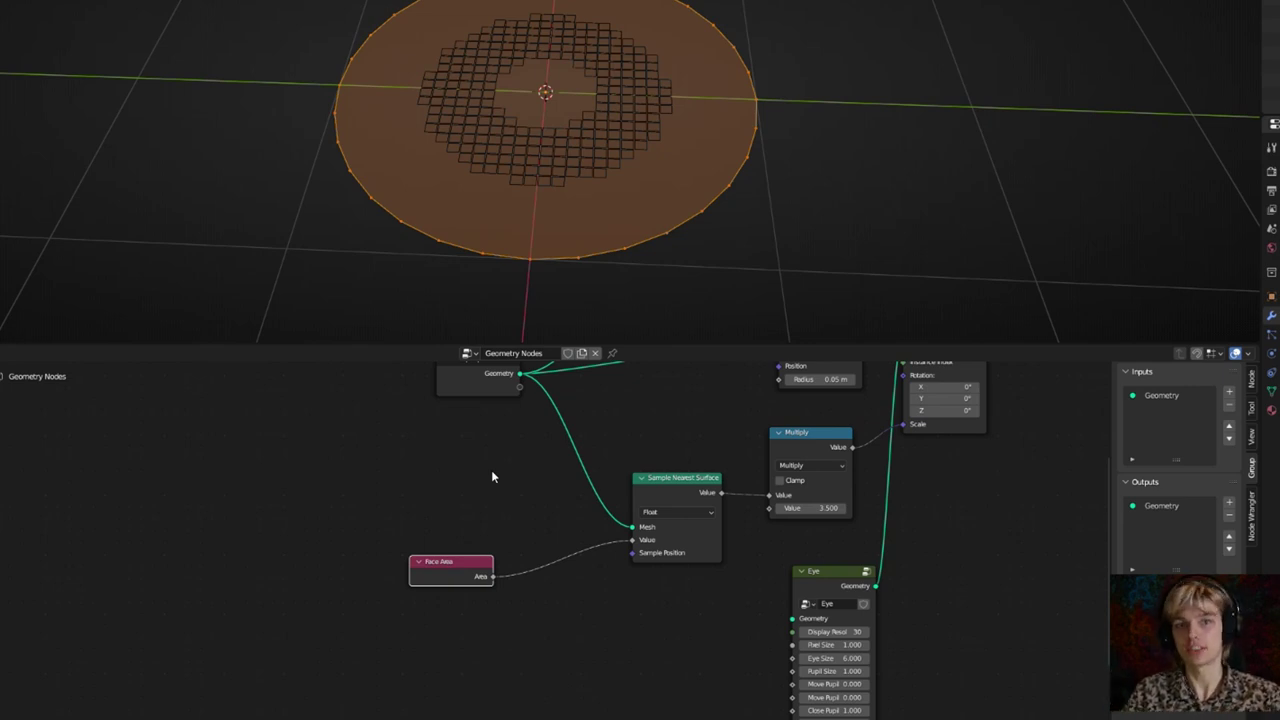
pyautogui.hotkey('shift', 'a')
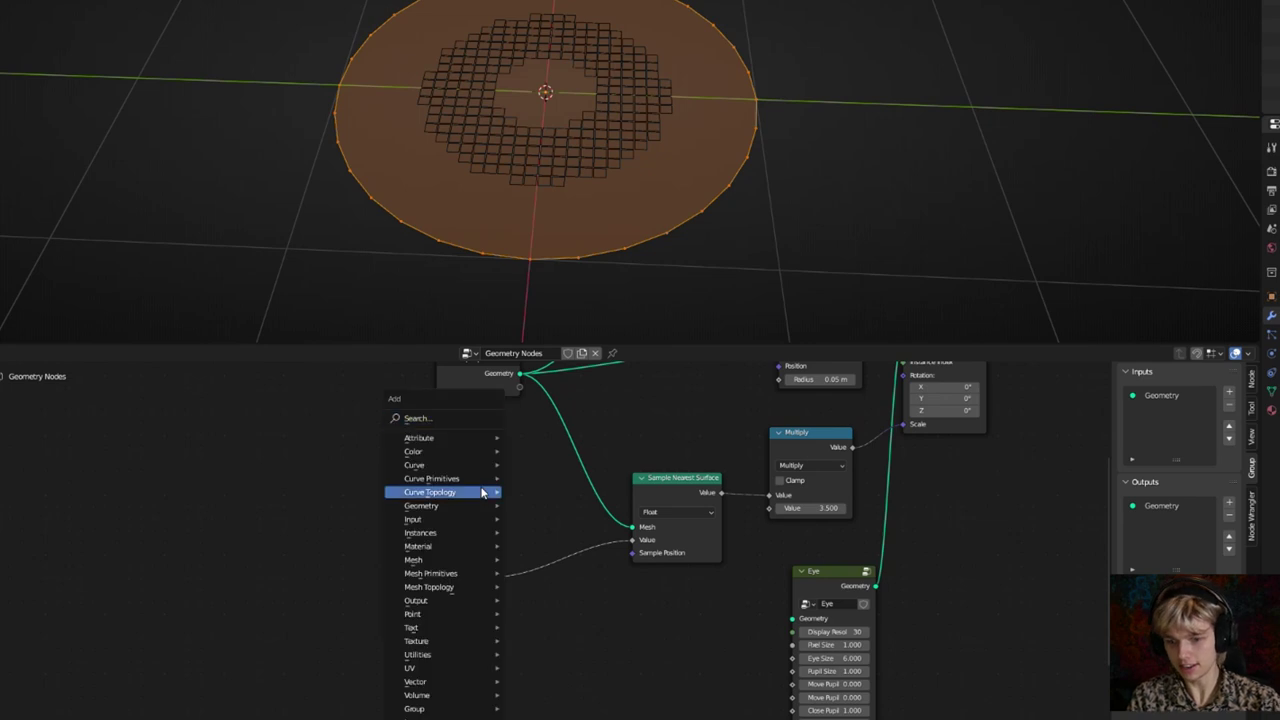
pyautogui.write('math')
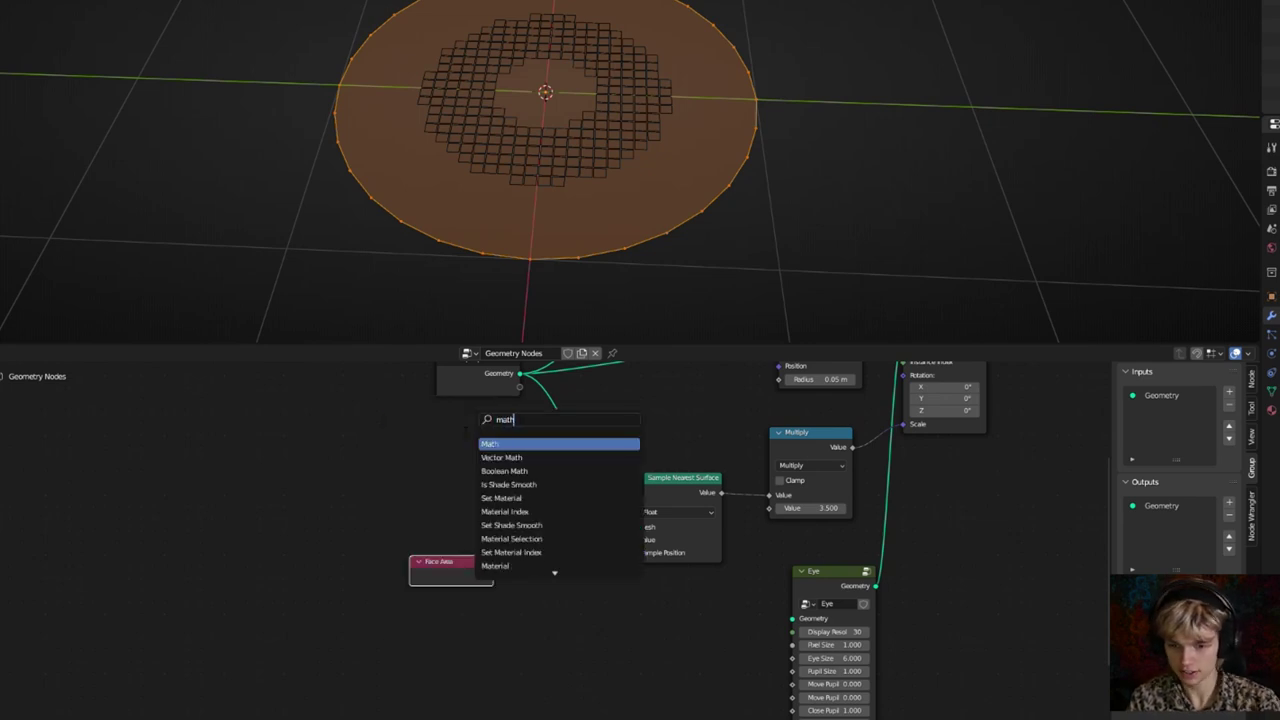
pyautogui.press('Return')
pyautogui.click(500, 466)
pyautogui.click(503, 464)
pyautogui.click(515, 567)
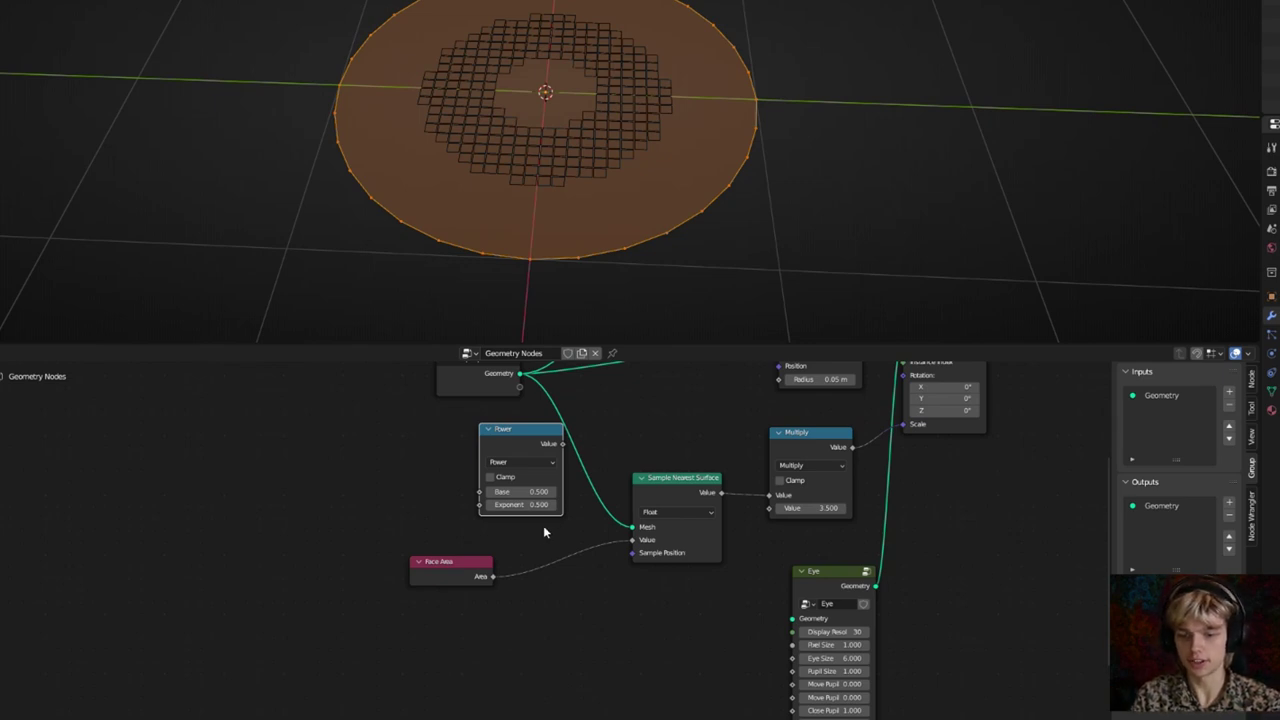
# Insert the Power node on the link between Face Area and the Value input of Sample Nearest Surface
pyautogui.scroll(2, 543, 533)
pyautogui.moveTo(440, 588); pyautogui.dragTo(346, 562)
pyautogui.click(547, 418)
pyautogui.moveTo(547, 417); pyautogui.dragTo(536, 526)
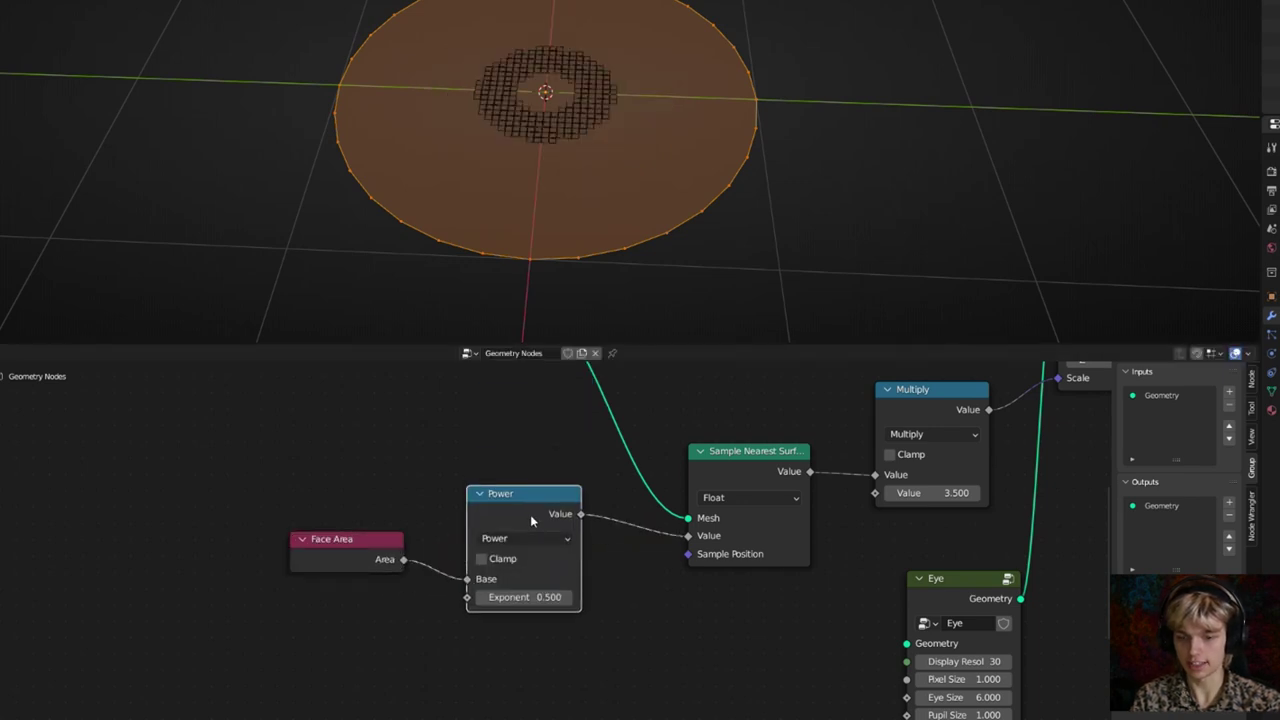
# Set the Multiply node's value to 9.52 so that the eye nearly fills the circle
pyautogui.press('s')
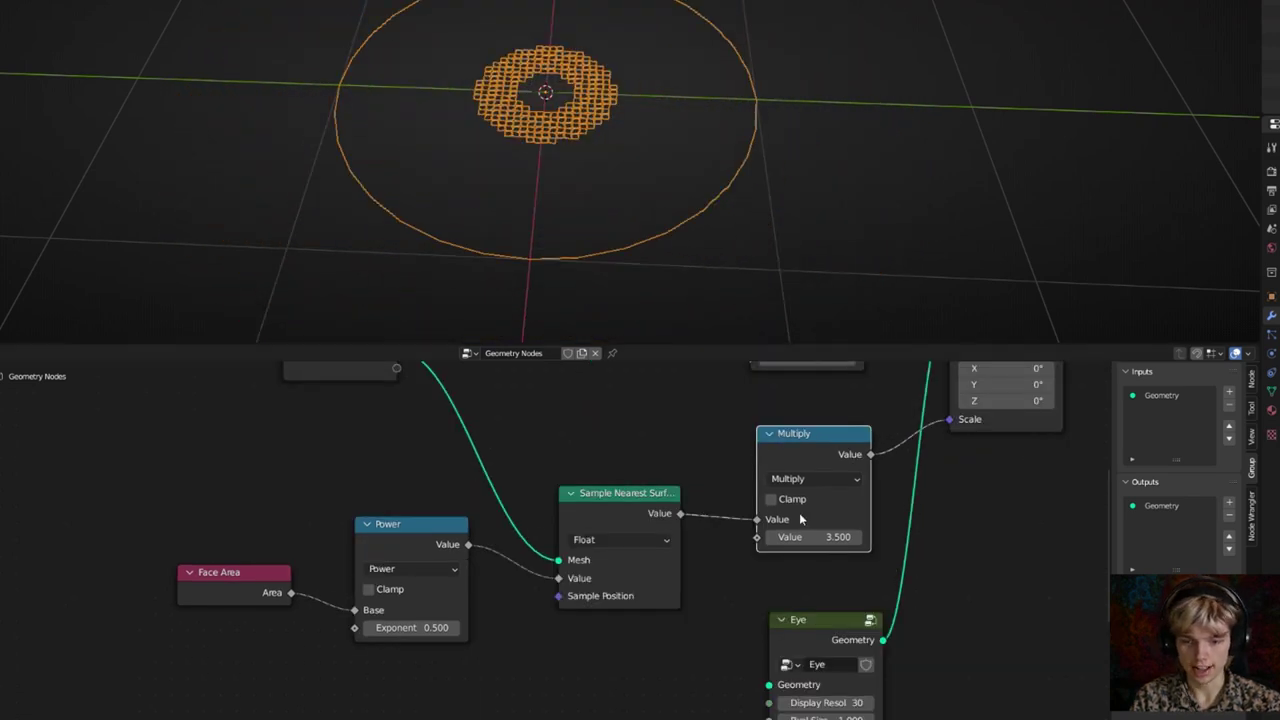
pyautogui.moveTo(806, 538); pyautogui.dragTo(1234, 538)
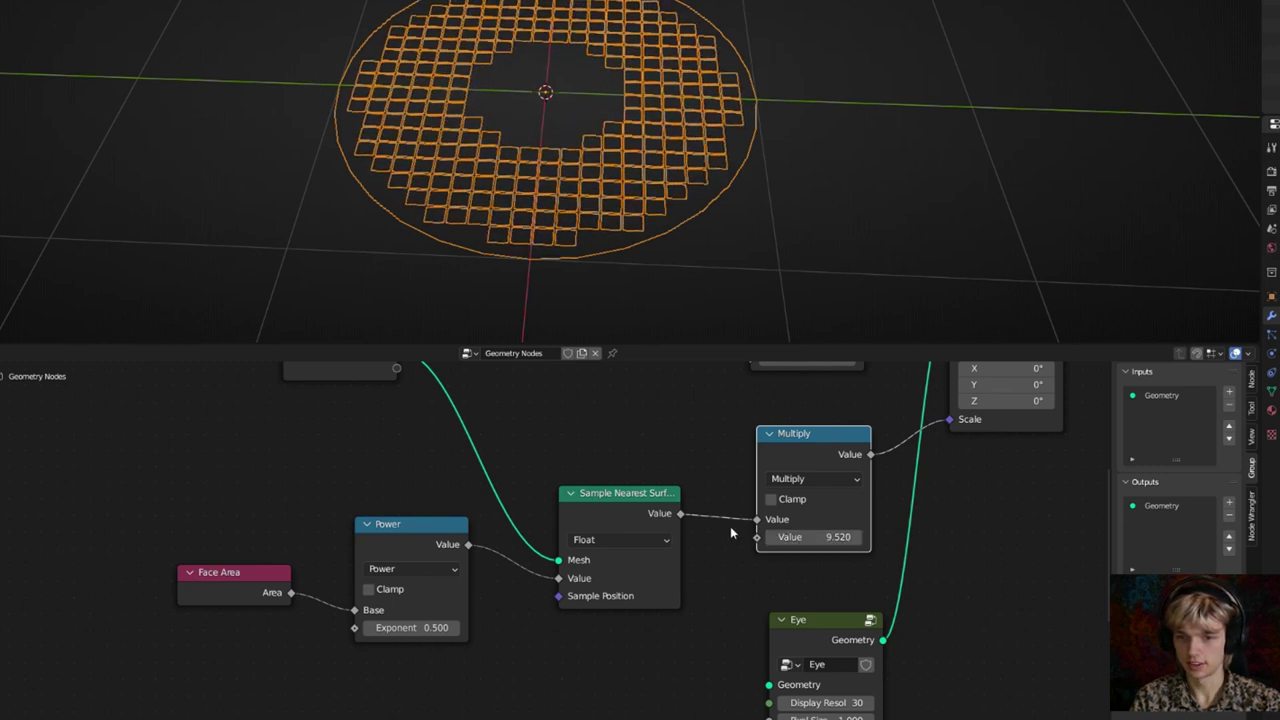
# Select the circle's face in Edit Mode and try scaling it to check that the eye scales along
pyautogui.press('Tab')
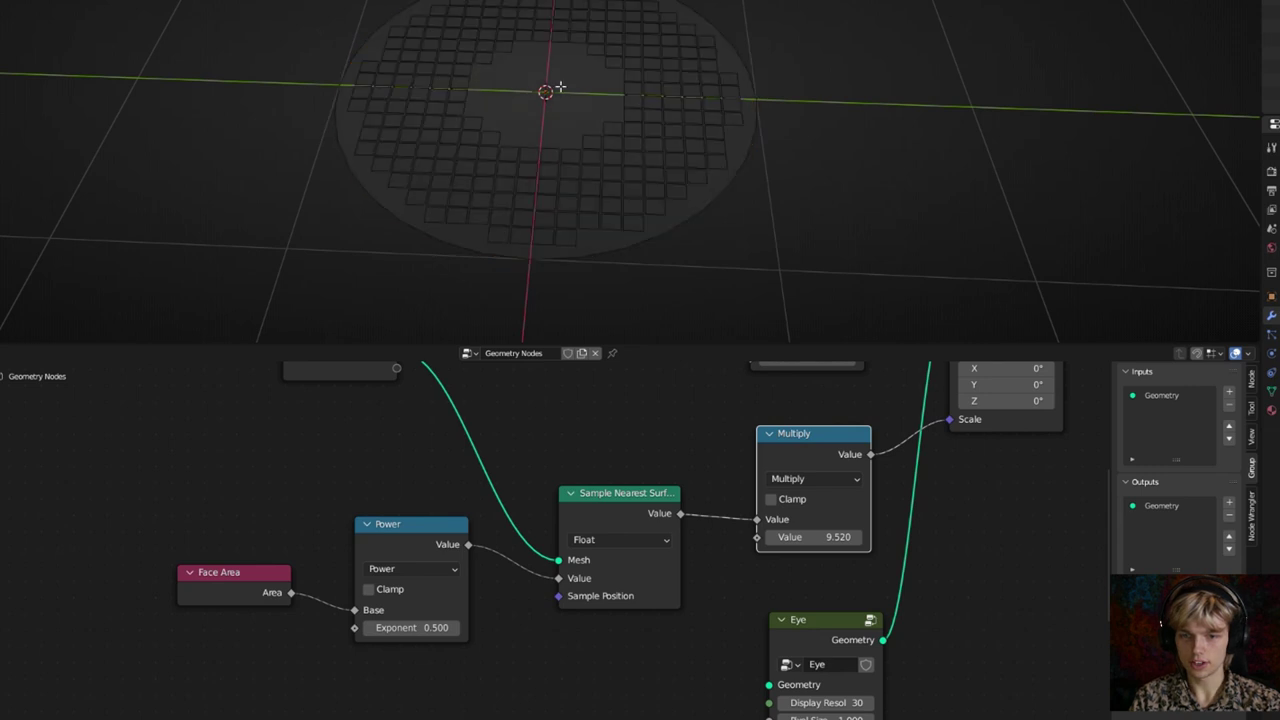
pyautogui.click(560, 86)
pyautogui.press('s')
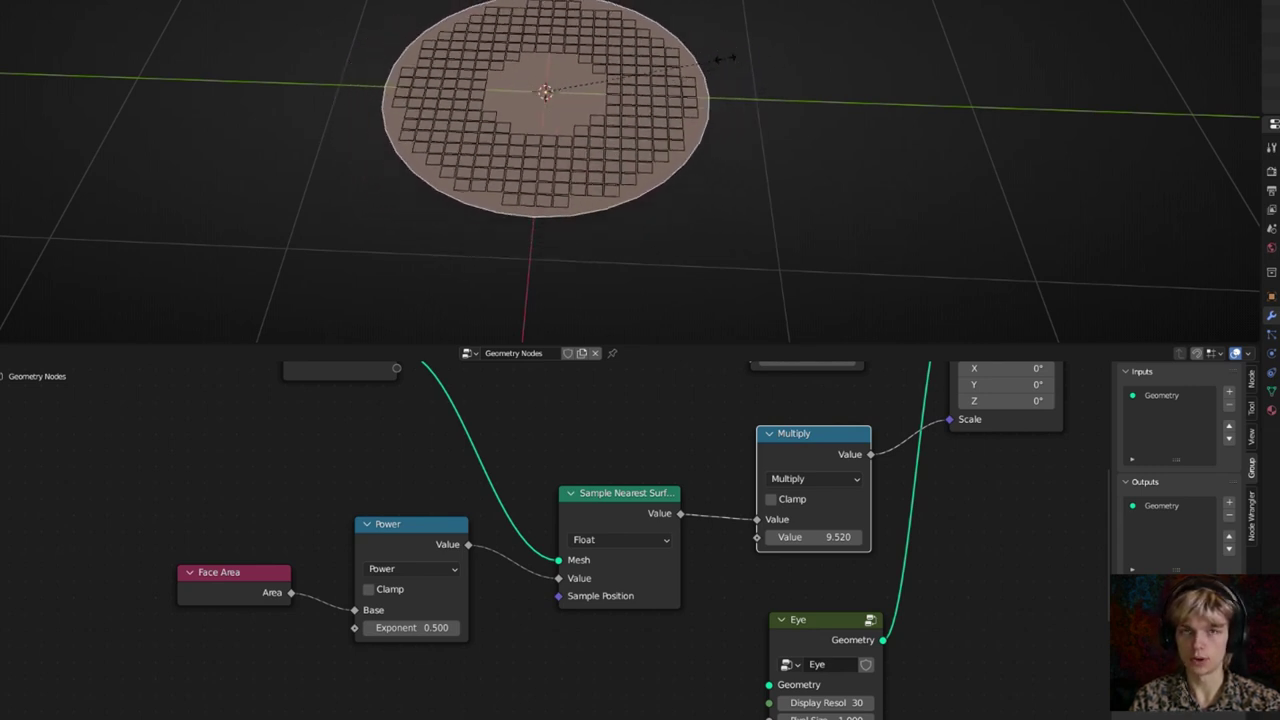
pyautogui.rightClick(775, 50)
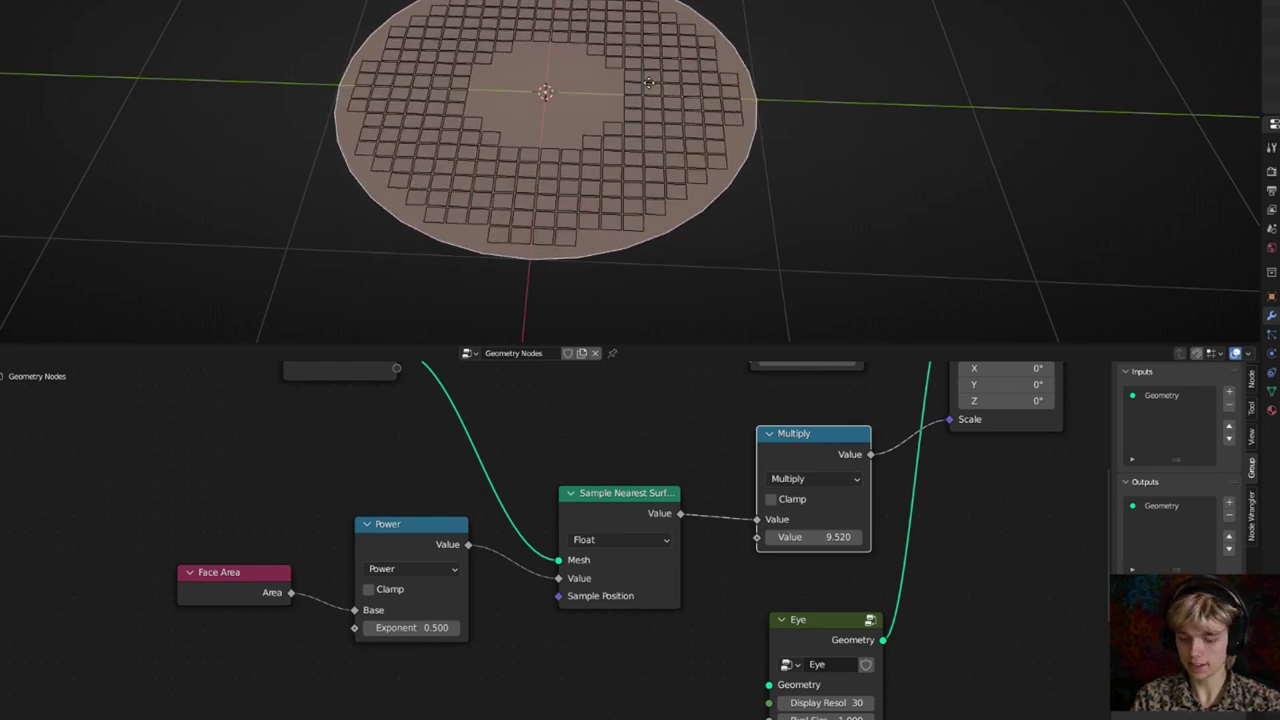
# Duplicate the circle face along the Y axis, well clear of the original, and scale the copy down
pyautogui.press('y')
pyautogui.click(272, 61)
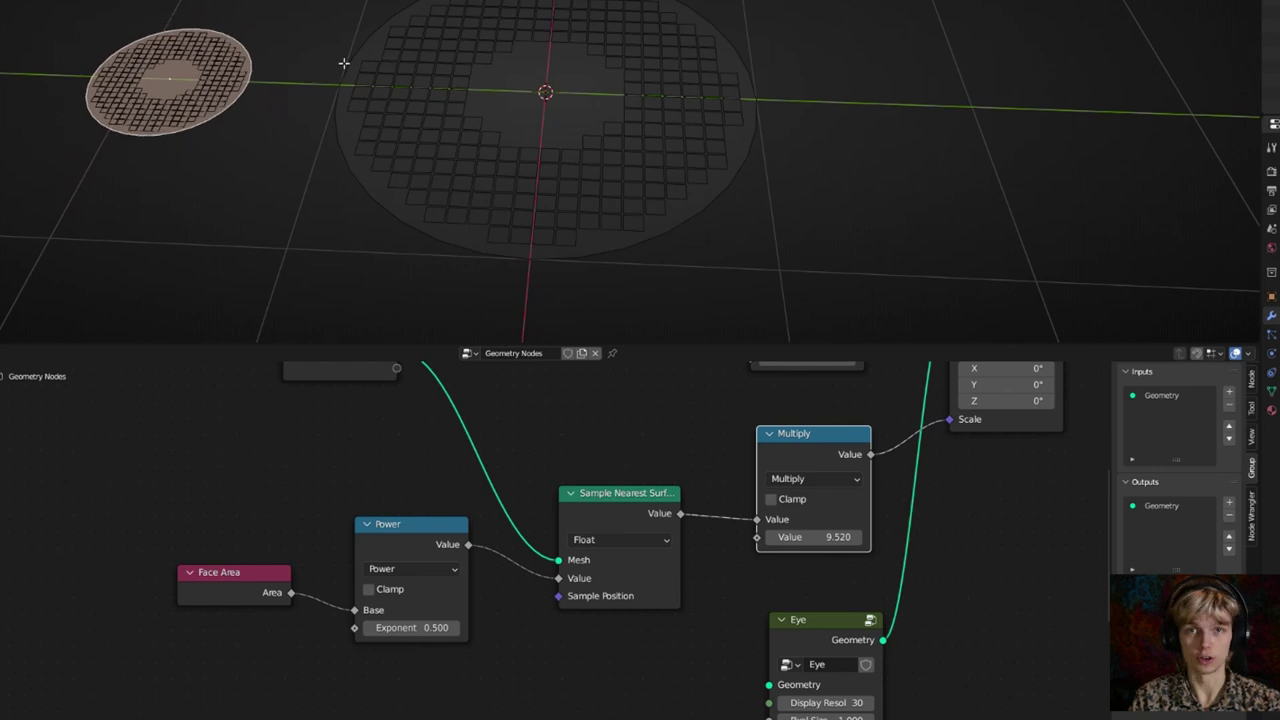
pyautogui.moveTo(338, 160); pyautogui.dragTo(429, 126, button='middle')
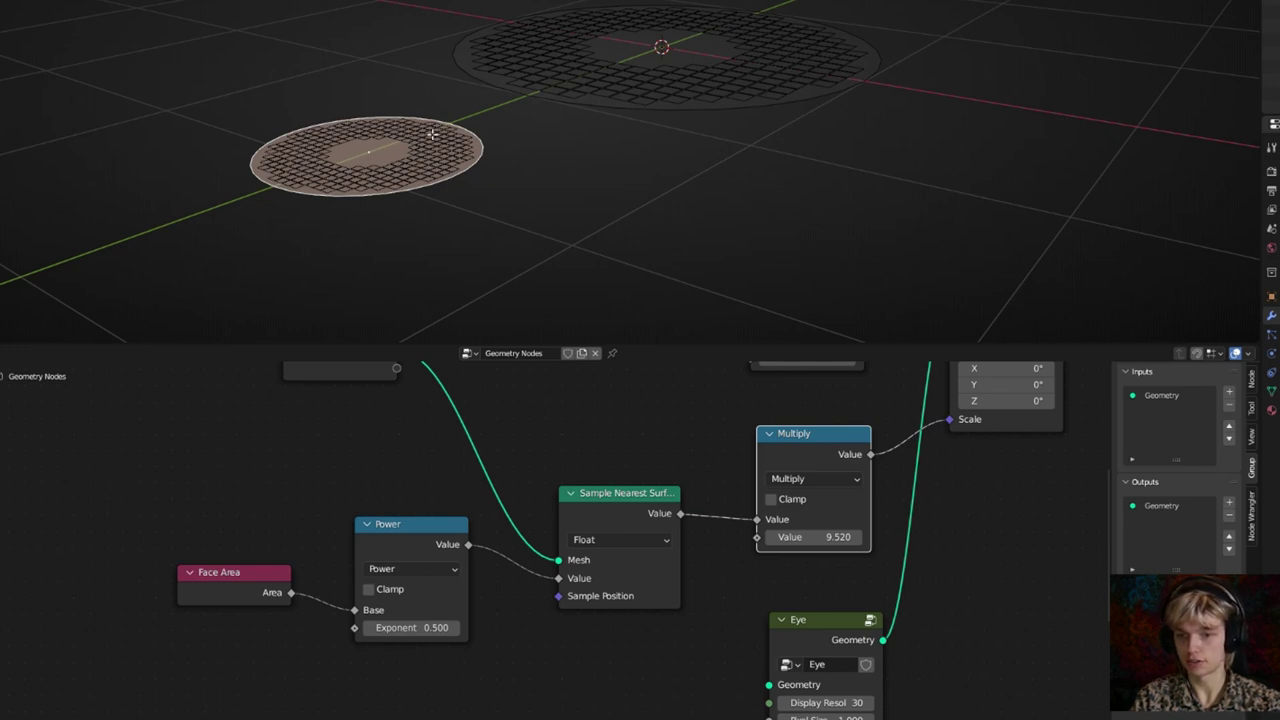
# Try rotating the smaller circle copy to check whether its eye follows the face's orientation
pyautogui.press('r')
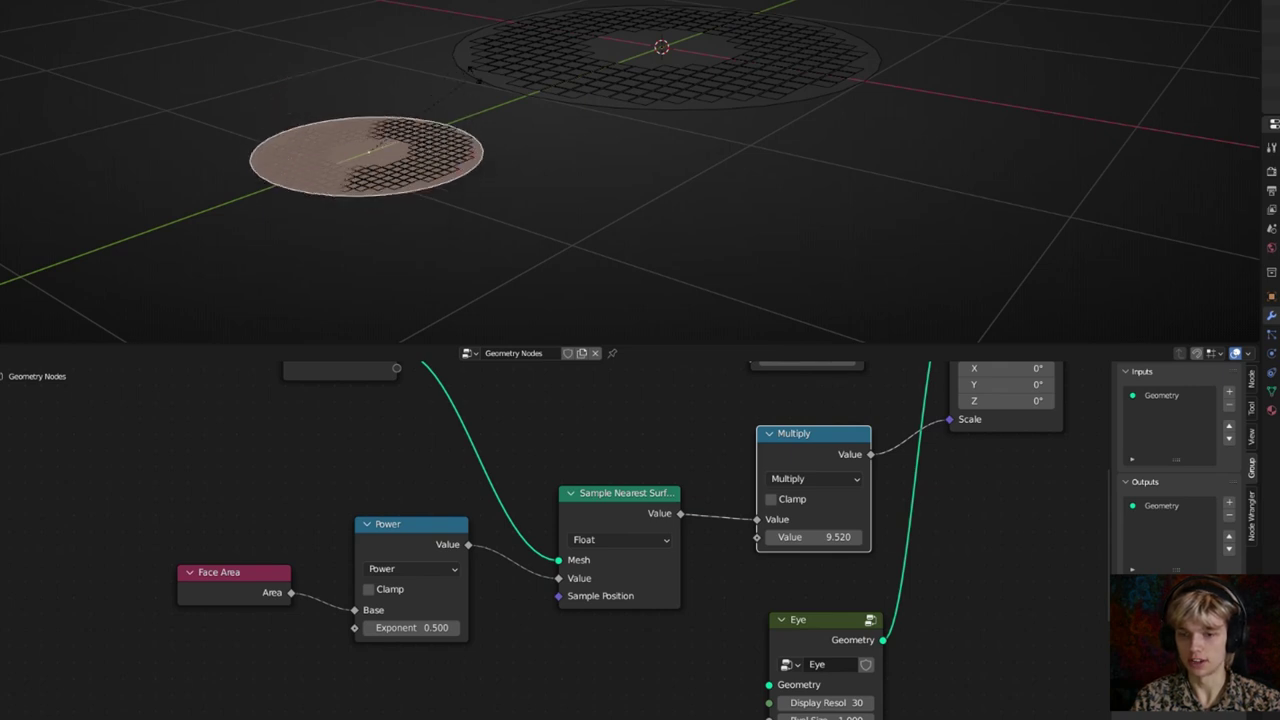
pyautogui.rightClick(486, 104)
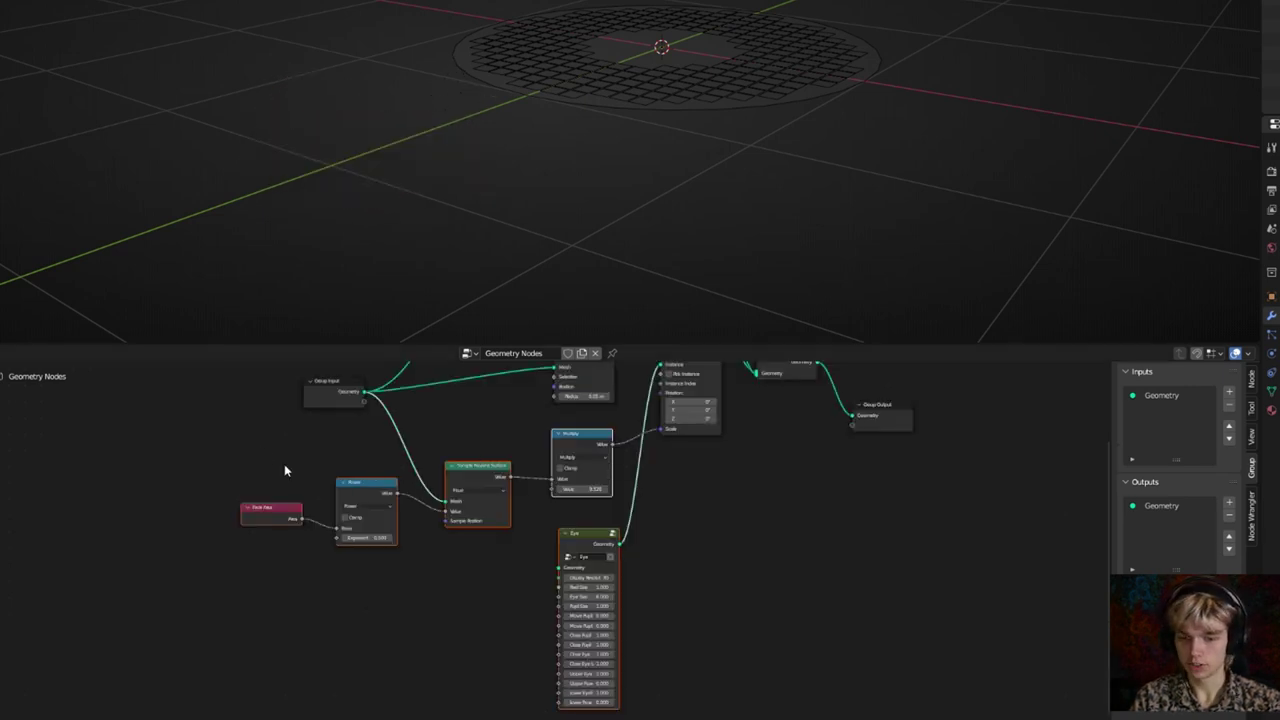
# Move the face-area scaling nodes and the Eye node lower to make room, and add a Normal node above them
pyautogui.moveTo(251, 434); pyautogui.dragTo(576, 580)
pyautogui.moveTo(584, 439); pyautogui.dragTo(577, 500)
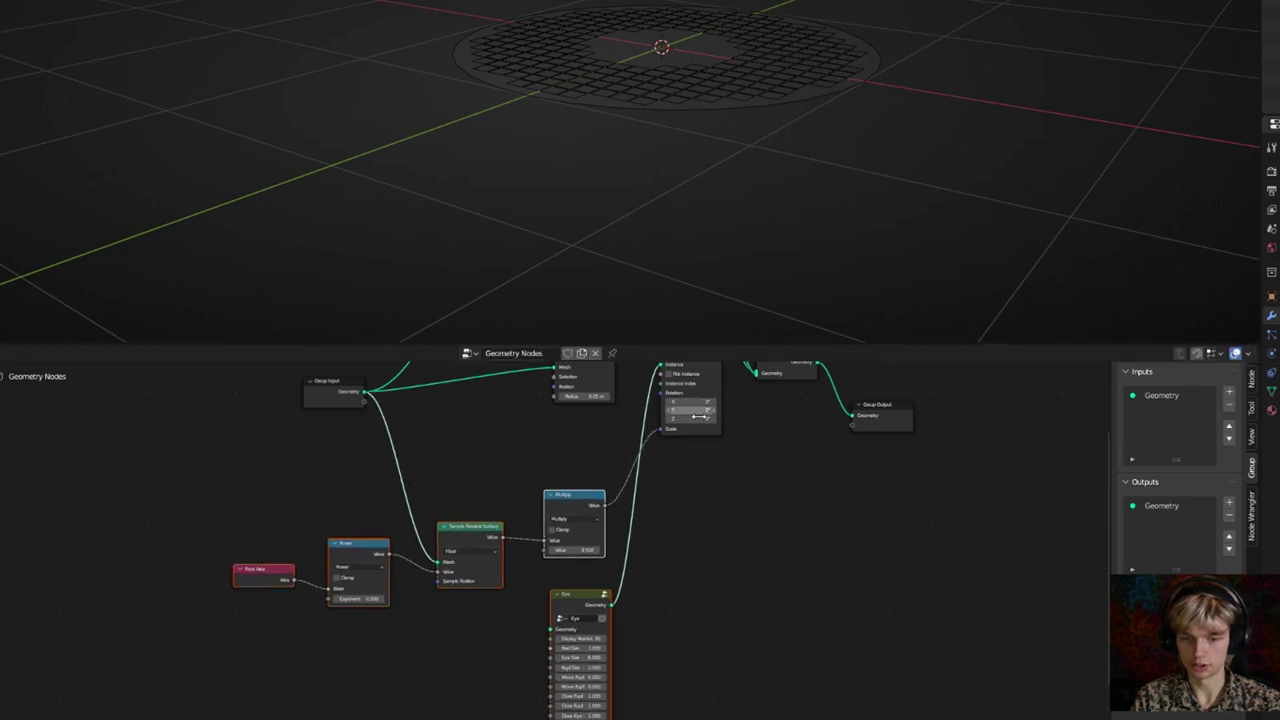
pyautogui.click(486, 455)
pyautogui.moveTo(330, 449); pyautogui.dragTo(374, 489, button='middle')
pyautogui.hotkey('shift', 'a')
pyautogui.click(345, 419)
pyautogui.write('normal')
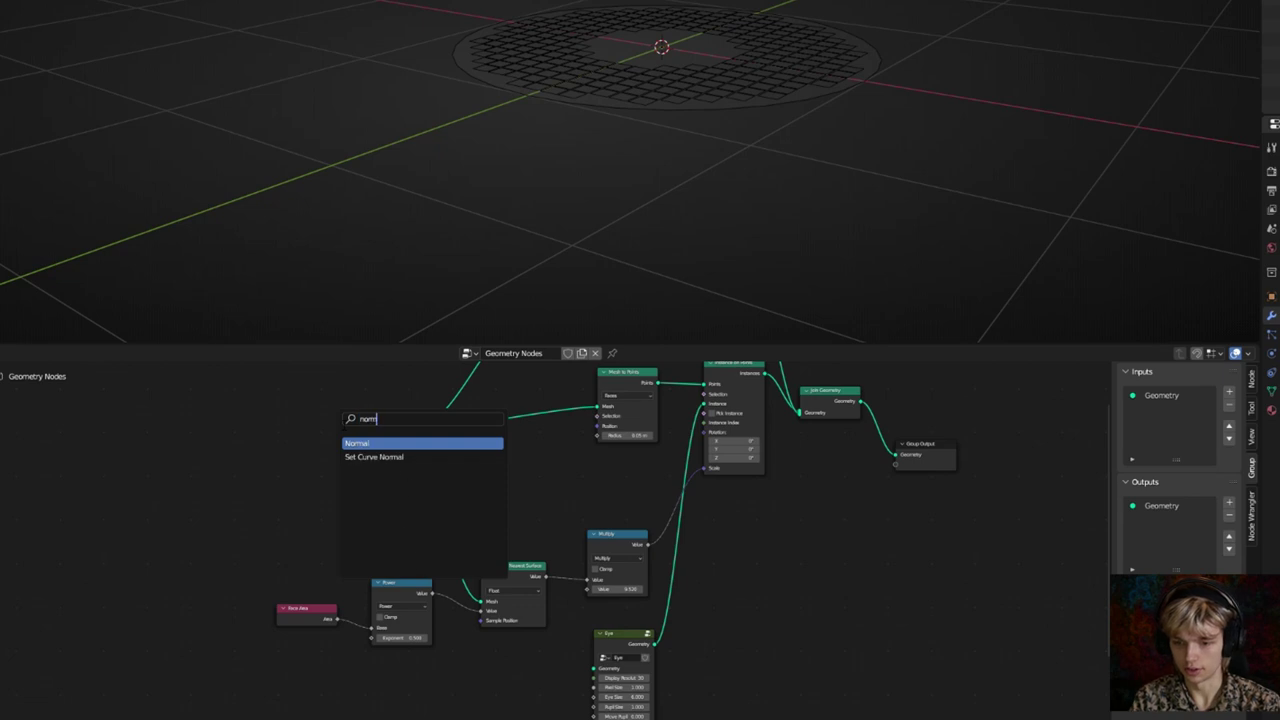
pyautogui.press('Return')
# Duplicate the Sample Nearest Surface node above the original and set the copy's data type to Vector
pyautogui.moveTo(504, 571); pyautogui.dragTo(497, 620, button='middle')
pyautogui.scroll(2, 497, 620)
pyautogui.click(498, 621)
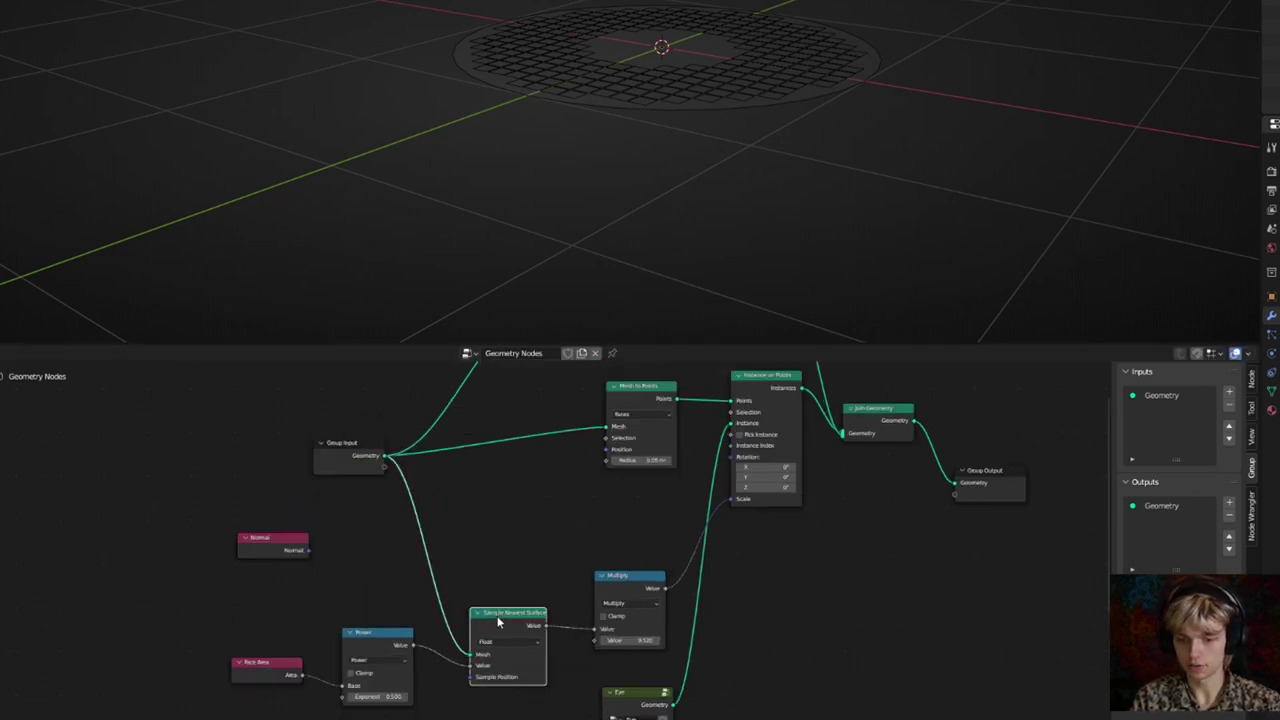
pyautogui.hotkey('shift', 'd')
pyautogui.click(502, 519)
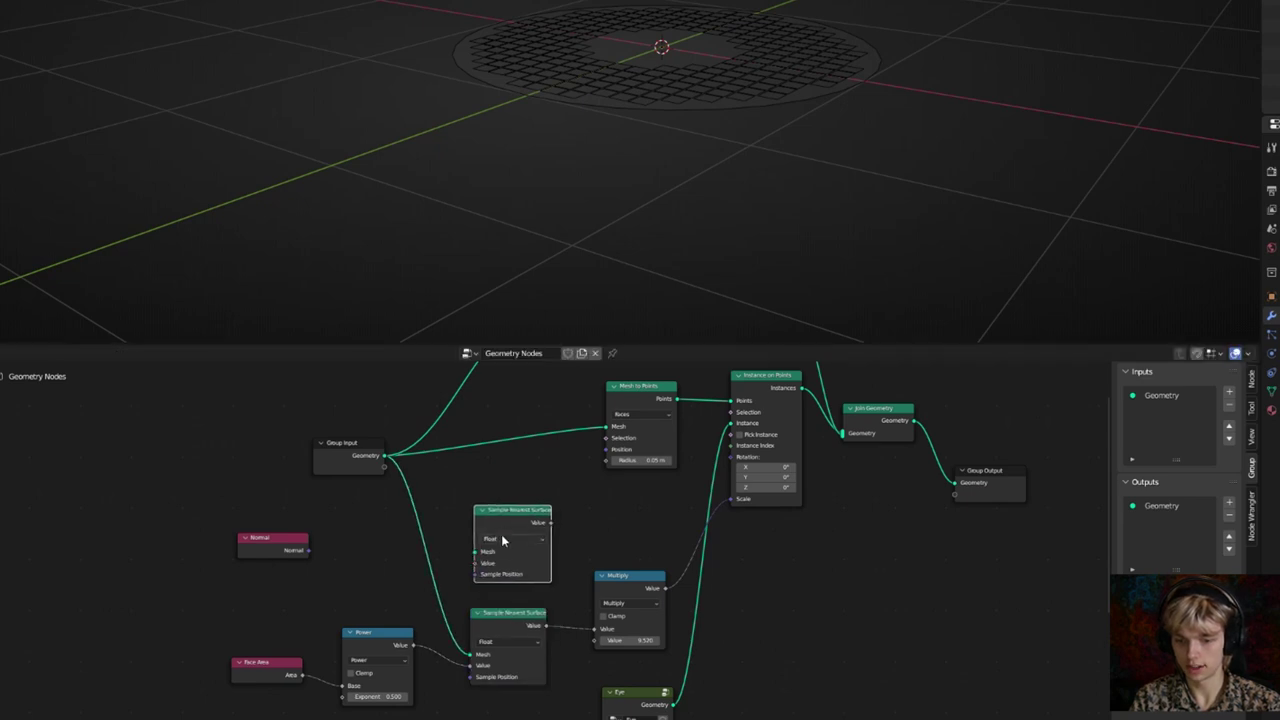
pyautogui.click(501, 540)
pyautogui.click(493, 572)
# Connect the Group Input Geometry to the Vector sampler's Mesh input and the Normal node to its Value input
pyautogui.click(383, 458)
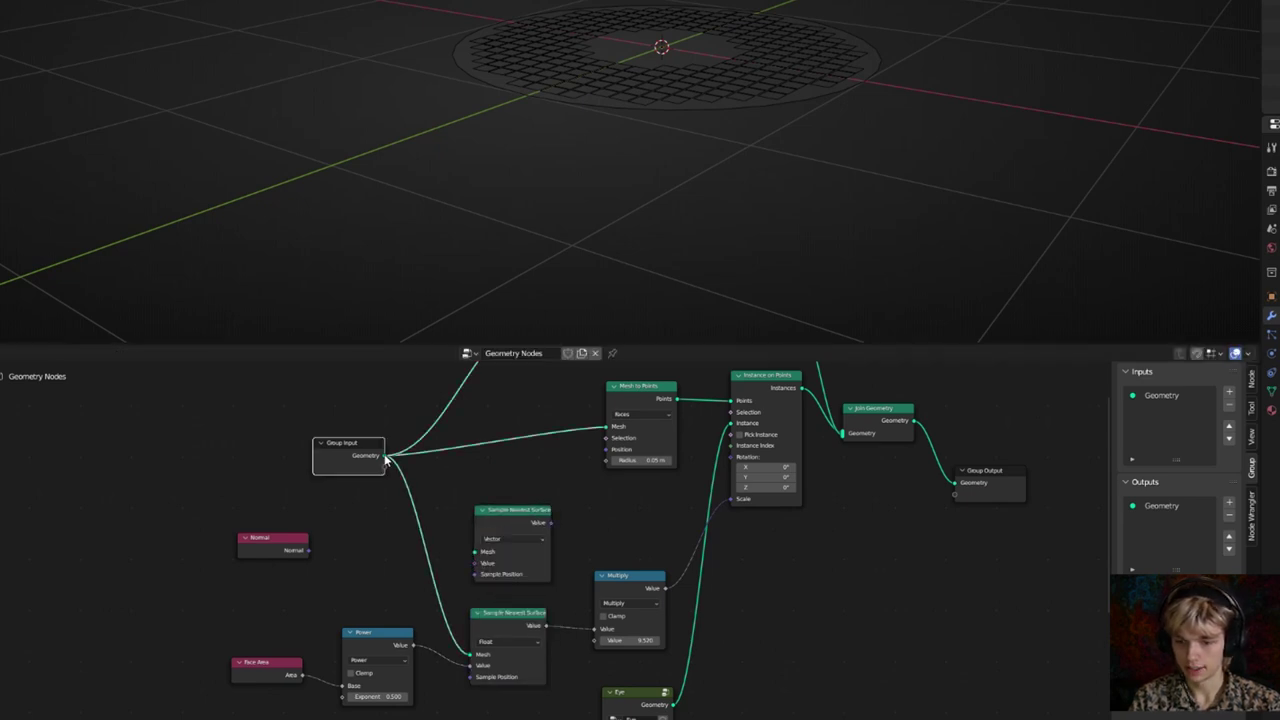
pyautogui.moveTo(442, 516); pyautogui.dragTo(478, 552)
pyautogui.moveTo(309, 556); pyautogui.dragTo(369, 567)
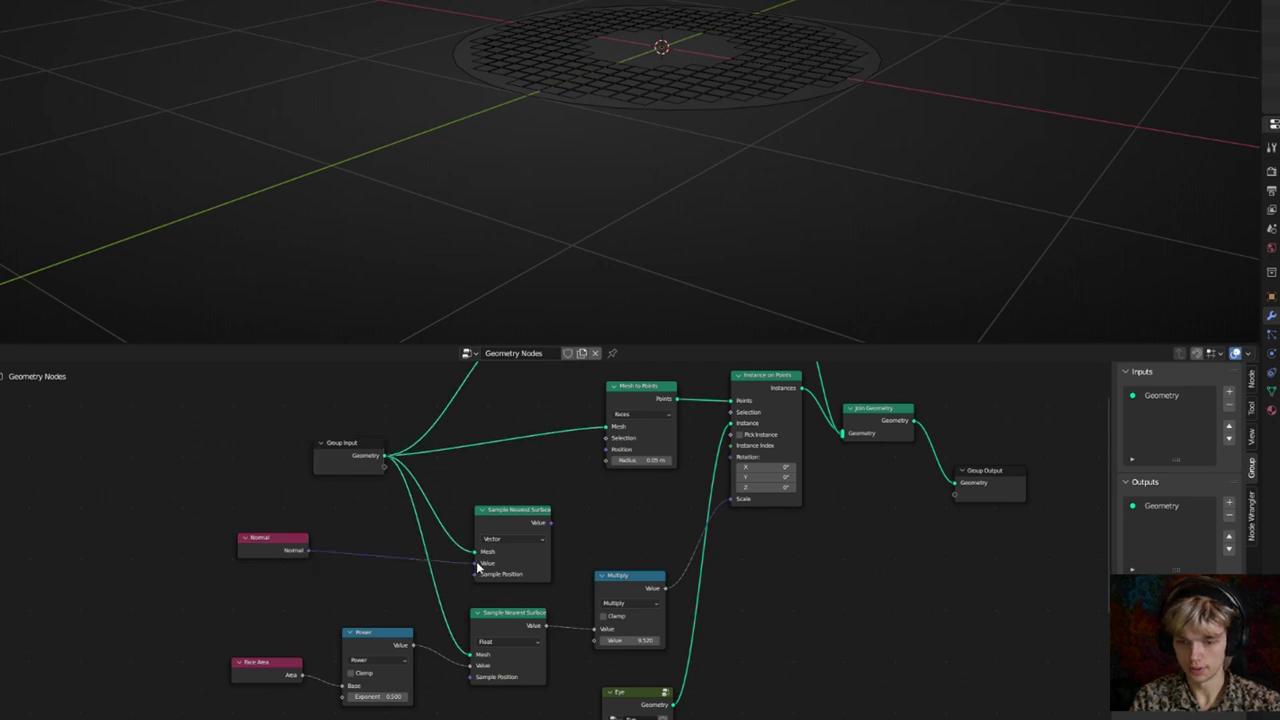
# Add an Align Euler to Vector node beside the Vector sampler, shifting the Multiply node down to make room
pyautogui.moveTo(622, 531); pyautogui.dragTo(502, 532, button='middle')
pyautogui.hotkey('shift', 'a')
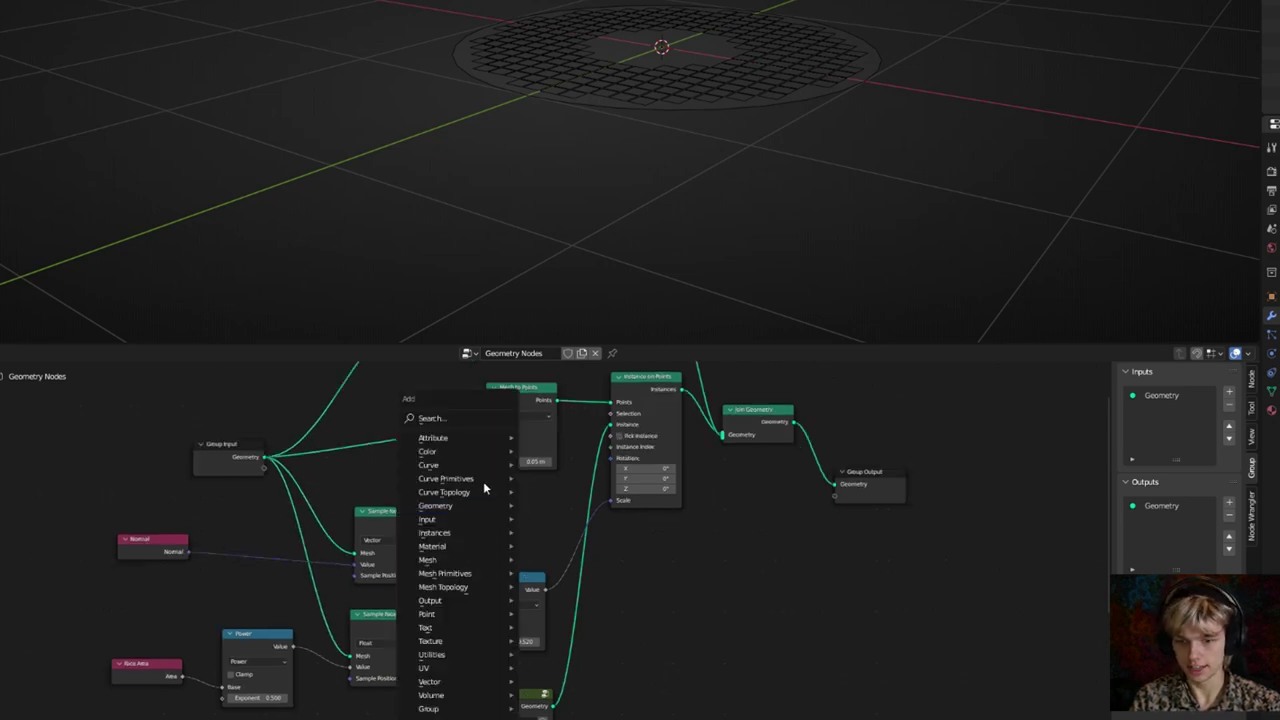
pyautogui.write('alg')
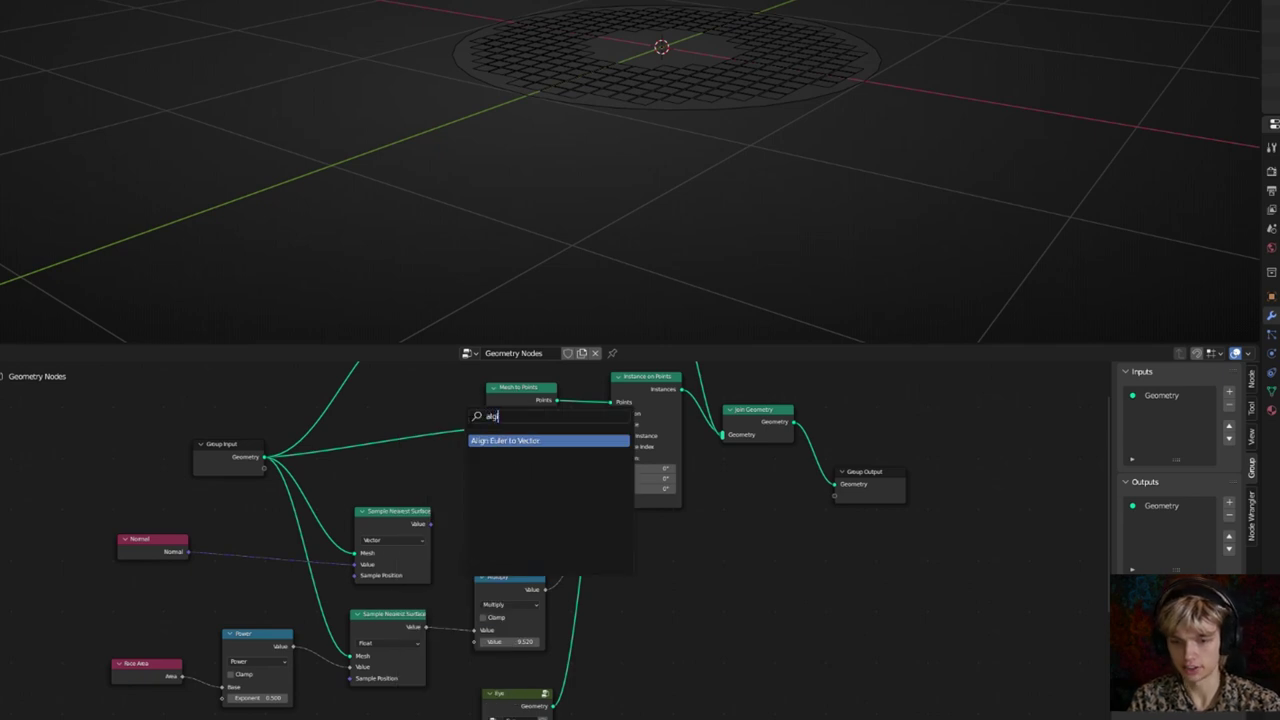
pyautogui.press('Return')
pyautogui.click(488, 514)
pyautogui.moveTo(512, 578); pyautogui.dragTo(506, 604)
pyautogui.scroll(2, 438, 537)
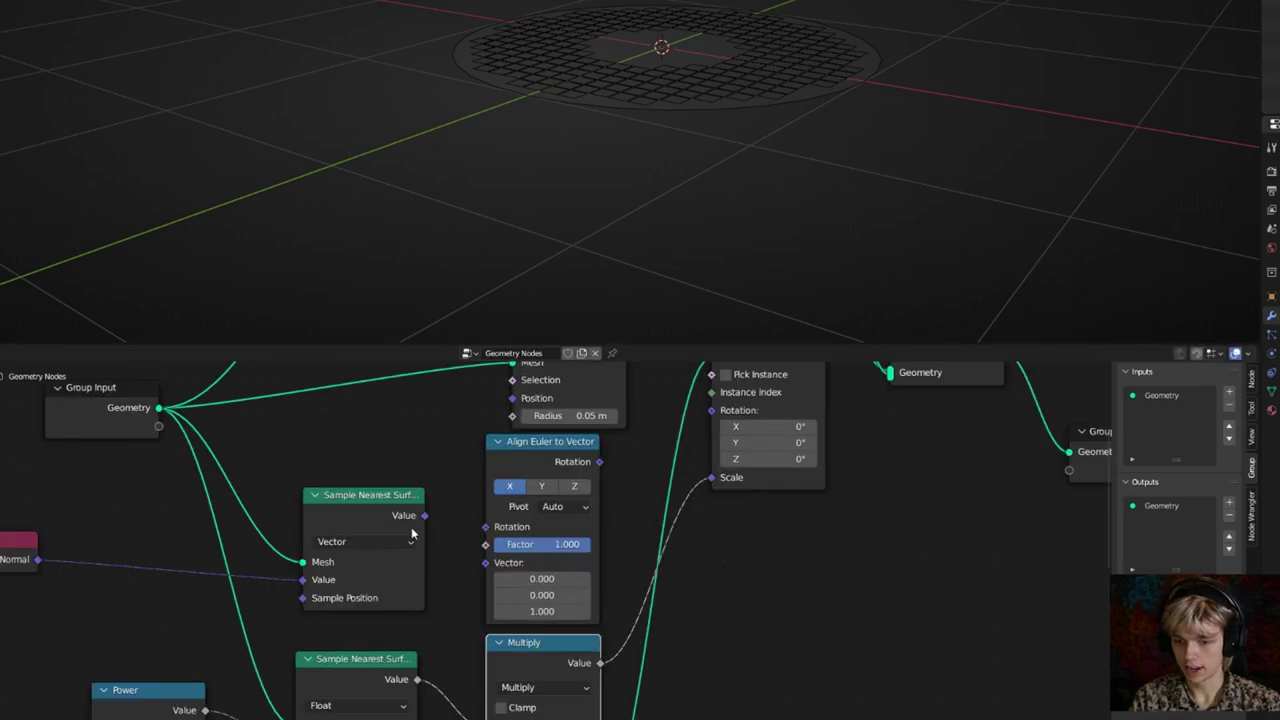
# Link the sampled normal through Align Euler to Vector into Instance on Points' Rotation, and set the alignment axis to Z
pyautogui.moveTo(424, 517); pyautogui.dragTo(486, 570)
pyautogui.moveTo(634, 502); pyautogui.dragTo(508, 575, button='middle')
pyautogui.moveTo(494, 550); pyautogui.dragTo(610, 499)
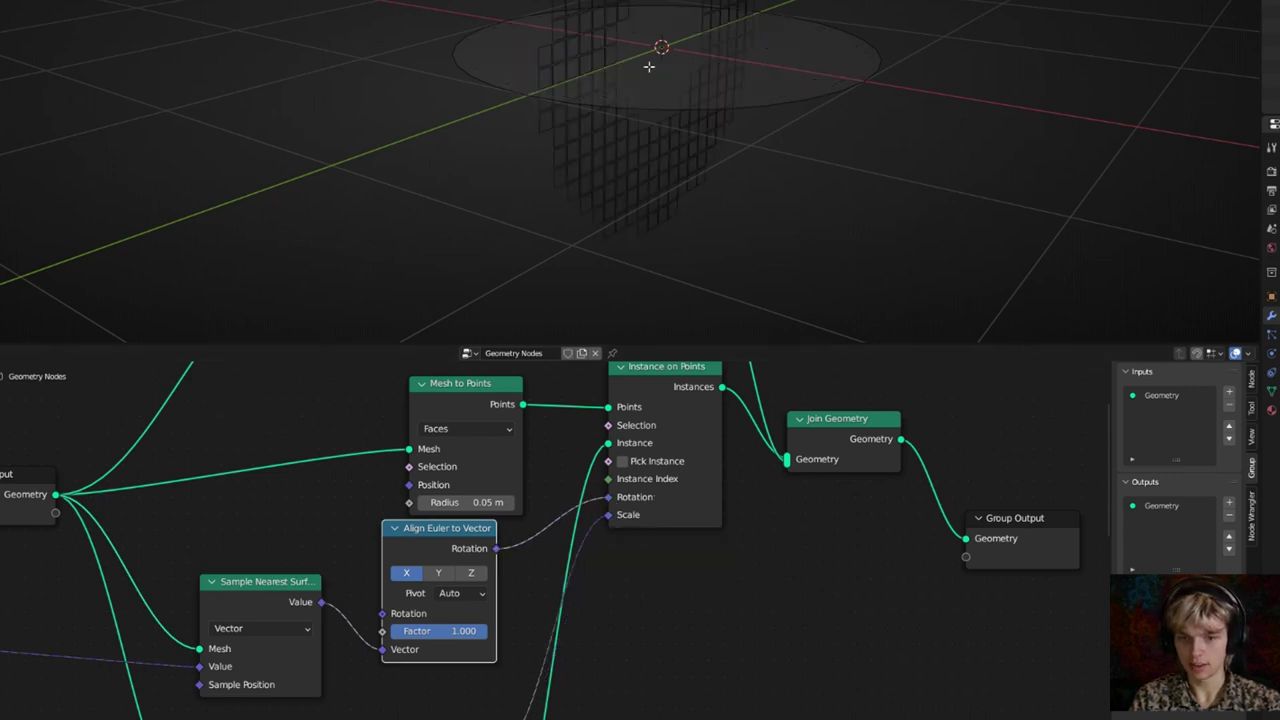
pyautogui.moveTo(463, 548); pyautogui.dragTo(467, 551)
pyautogui.click(476, 575)
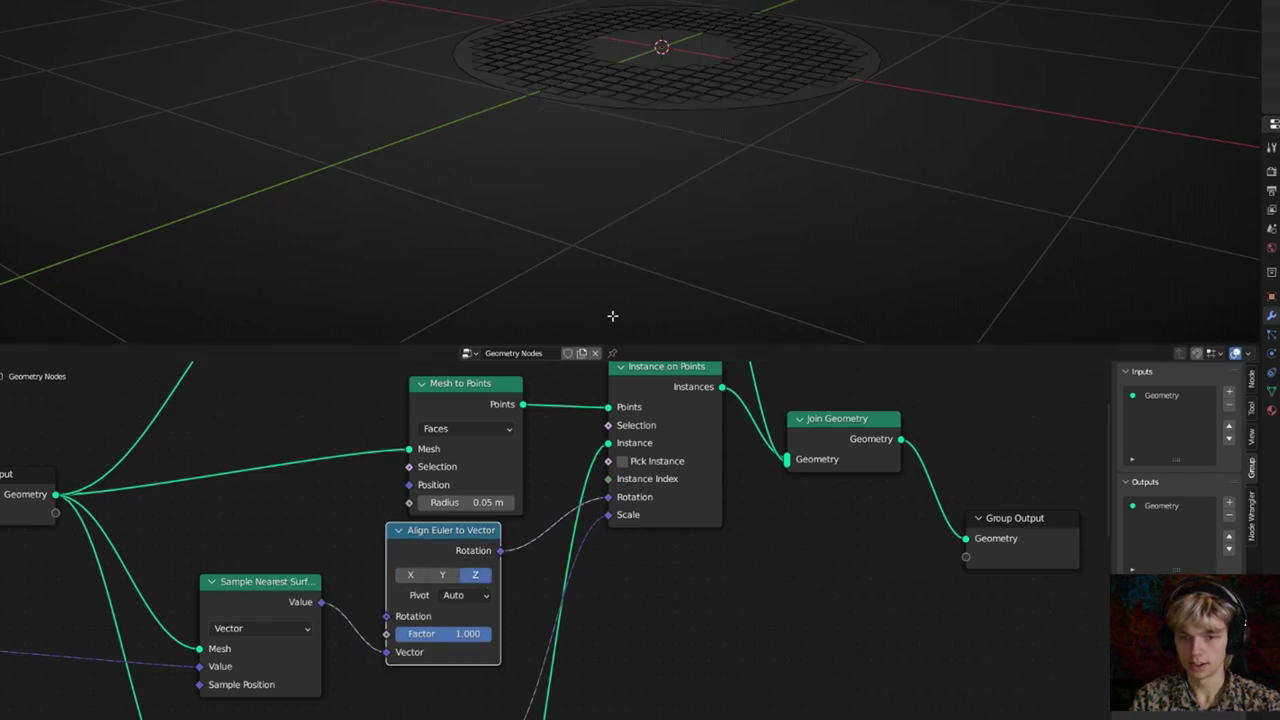
# Select the circle's face and try a free rotation to check that the eye follows its normal
pyautogui.click(681, 49)
pyautogui.keyDown('shift'); pyautogui.moveTo(690, 76); pyautogui.dragTo(512, 205, button='middle'); pyautogui.keyUp('shift')
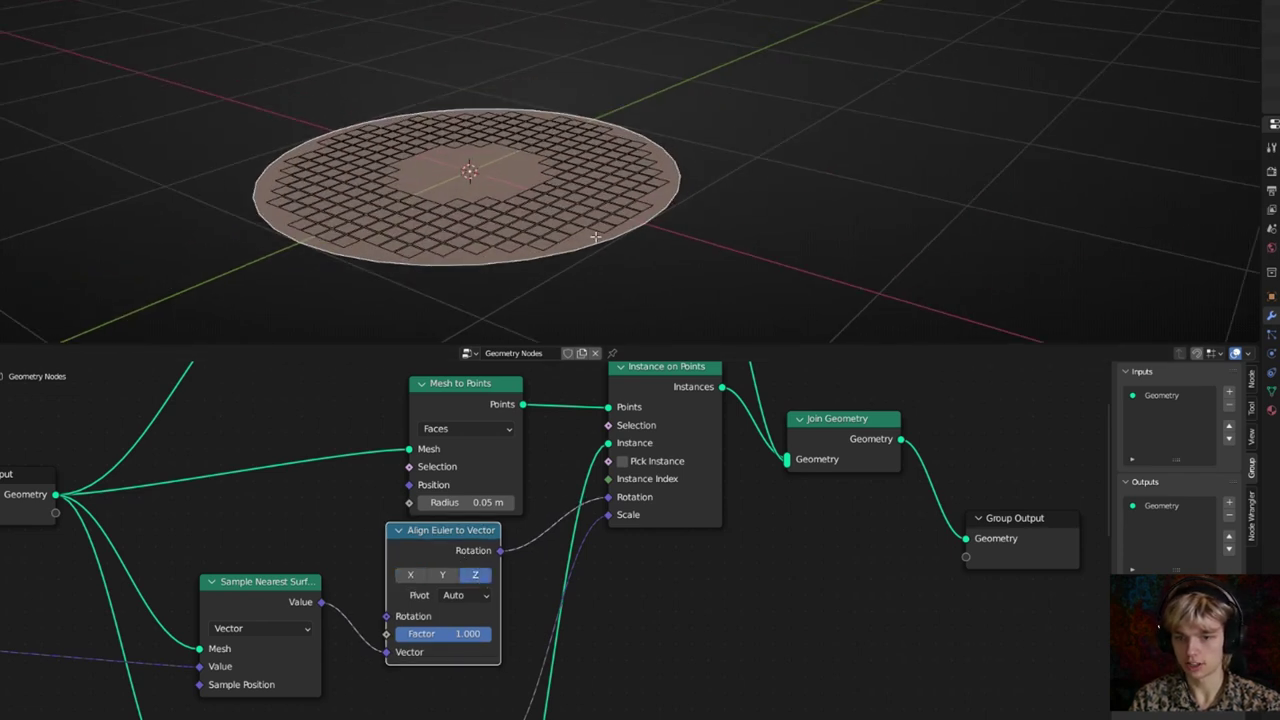
pyautogui.press('r')
pyautogui.press('r')
pyautogui.rightClick(508, 229)
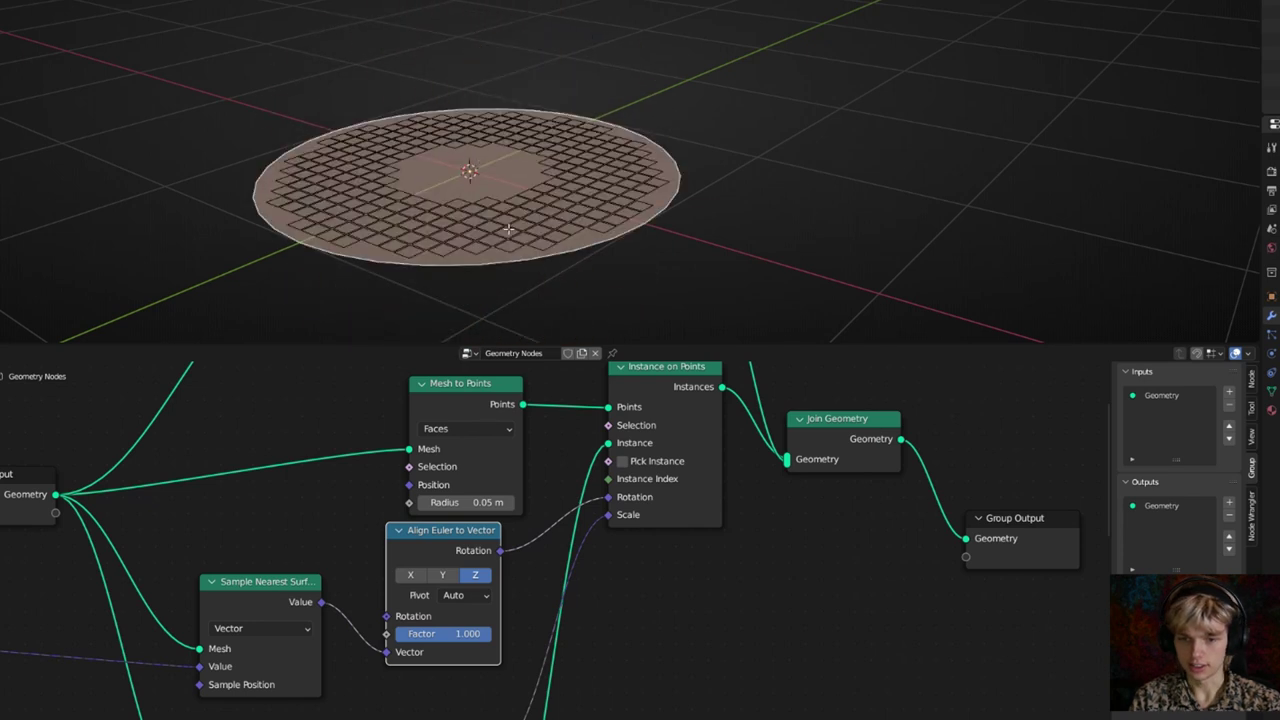
# Duplicate the circle face away from the original, then rotate and scale the copy to test the eye's alignment
pyautogui.hotkey('shift', 'd')
pyautogui.click(767, 76)
pyautogui.press('r')
pyautogui.click(886, 25)
pyautogui.press('s')
pyautogui.click(809, 21)
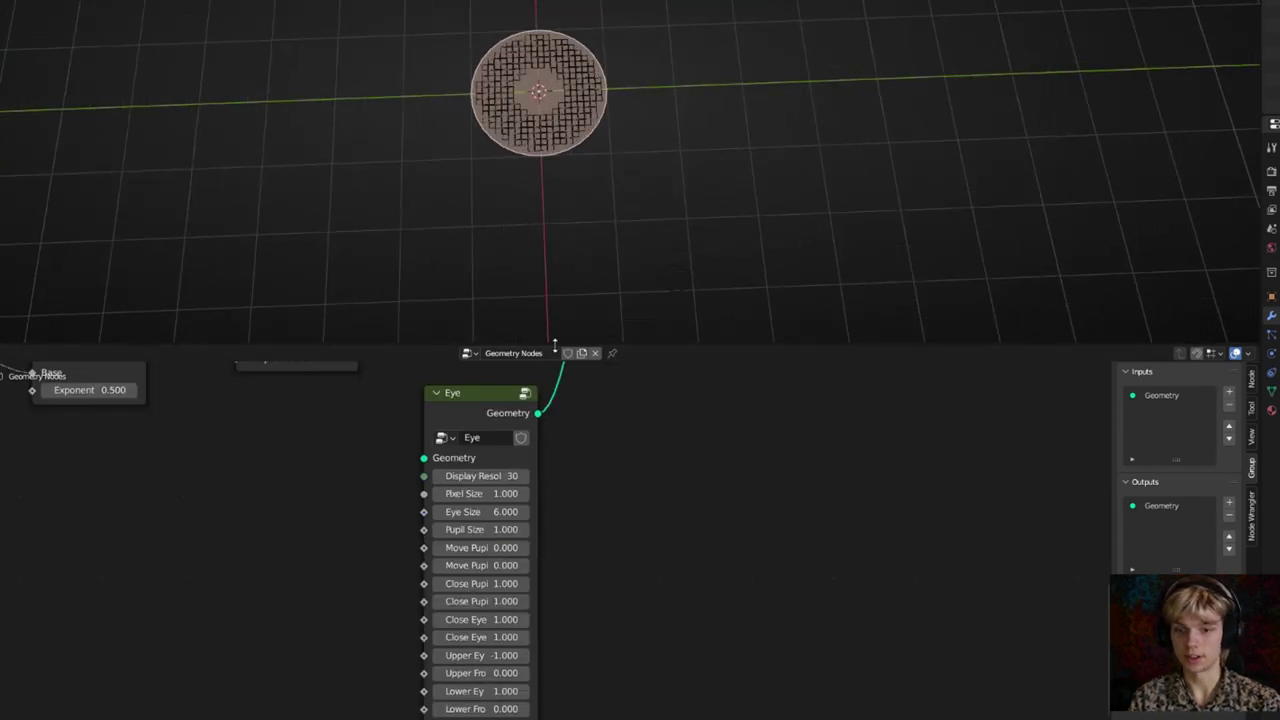
# Set the Eye node's first Move Pupil value to 0.200 and place two copies of the circle face along Y, either side of the origin
pyautogui.moveTo(480, 549)
pyautogui.mouseDown()
pyautogui.moveTo(540, 549)
pyautogui.moveTo(483, 550)
pyautogui.mouseUp()
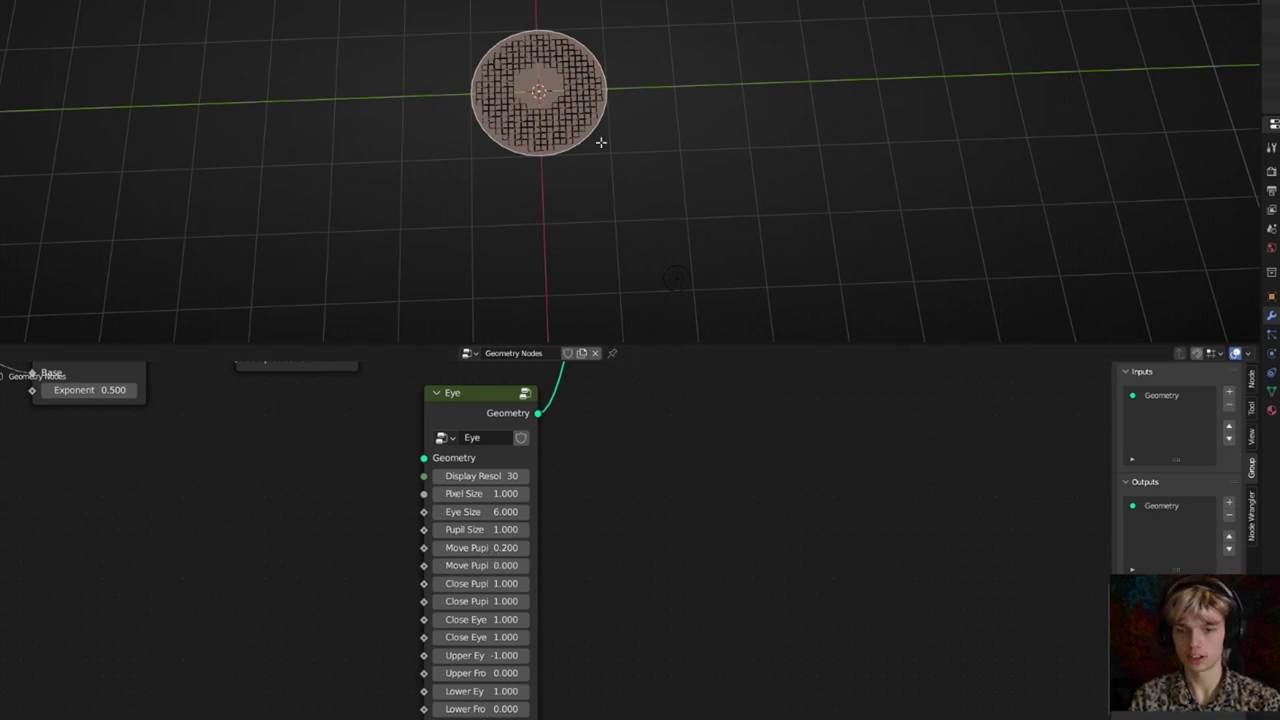
pyautogui.press('y')
pyautogui.click(401, 103)
pyautogui.hotkey('shift', 'd')
pyautogui.press('y')
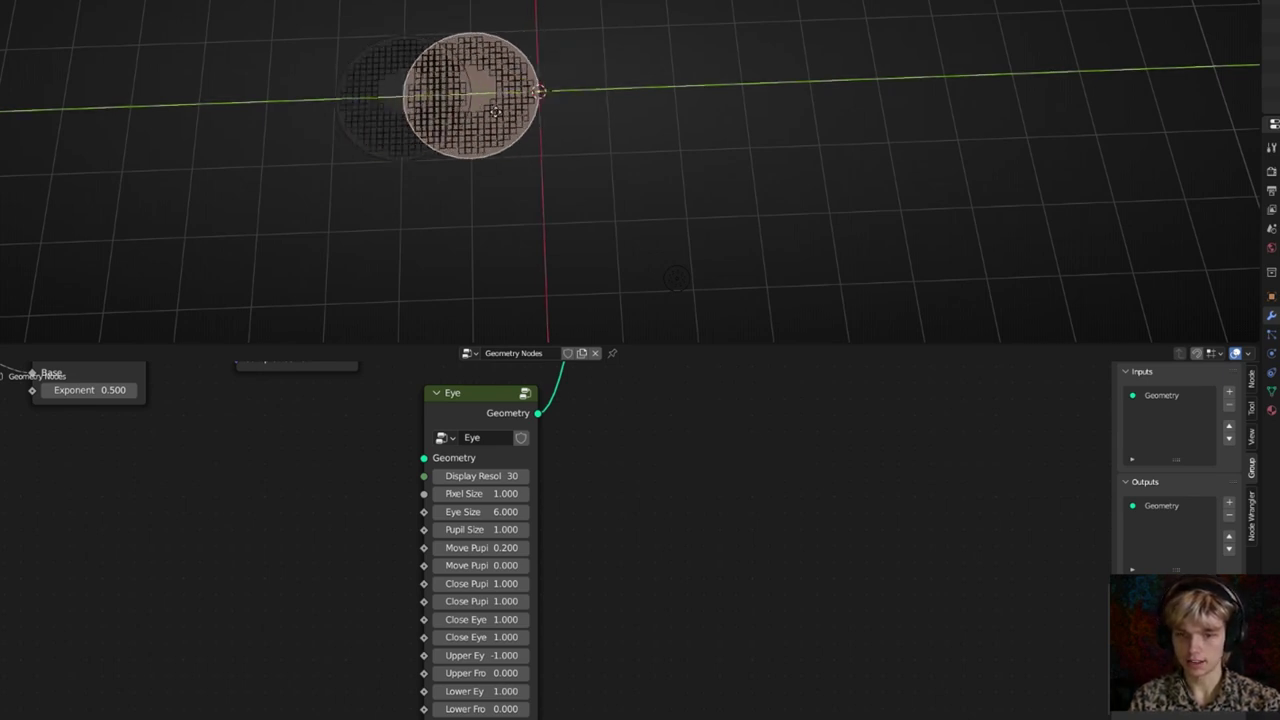
pyautogui.click(667, 108)
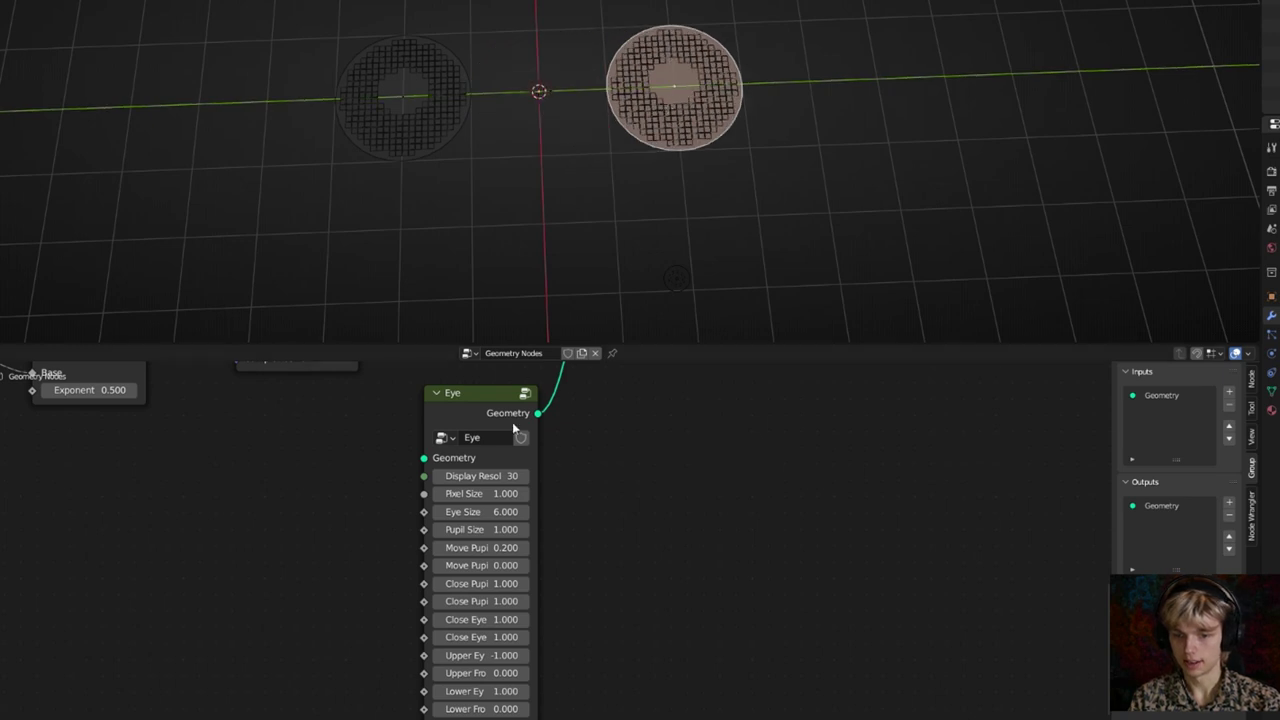
# Set the Eye node's two Move Pupil values to -0.300 and 0.900, Upper Eyelid to -0.200, and the value below it to -0.600
pyautogui.moveTo(469, 548); pyautogui.dragTo(432, 548)
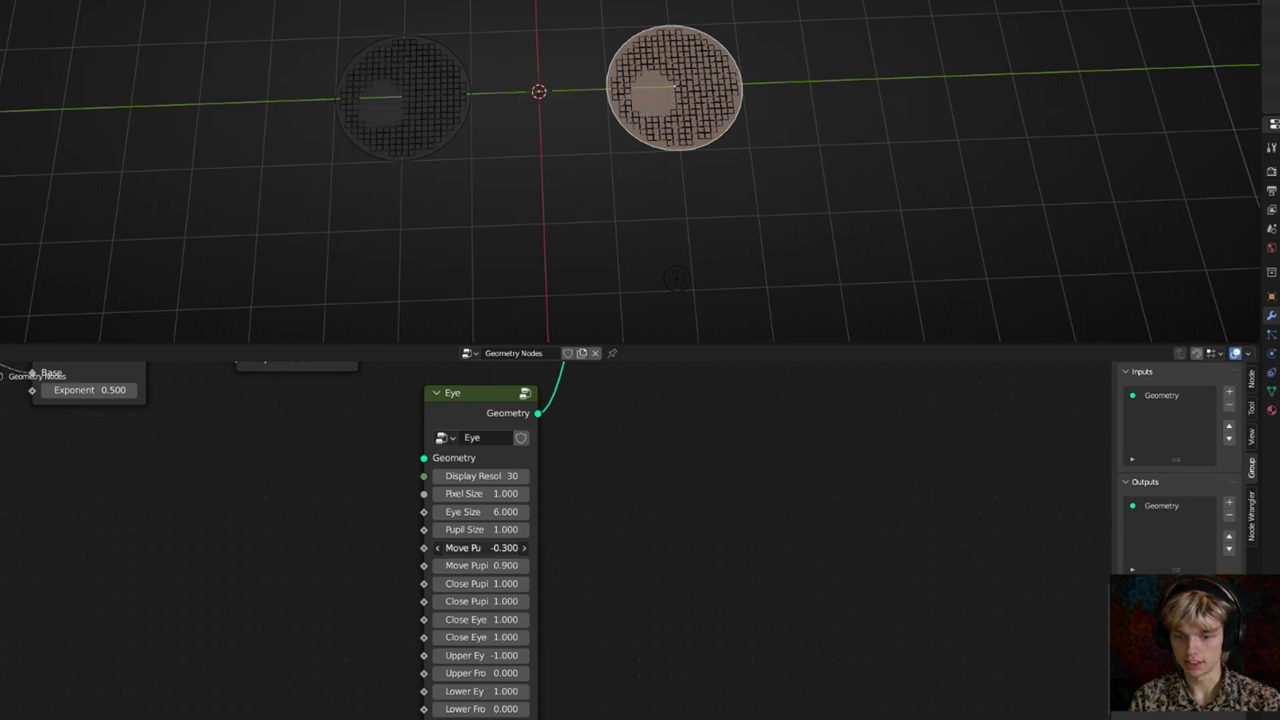
pyautogui.moveTo(559, 649); pyautogui.dragTo(605, 603, button='middle')
pyautogui.moveTo(530, 575); pyautogui.dragTo(546, 611)
pyautogui.rightClick(561, 575)
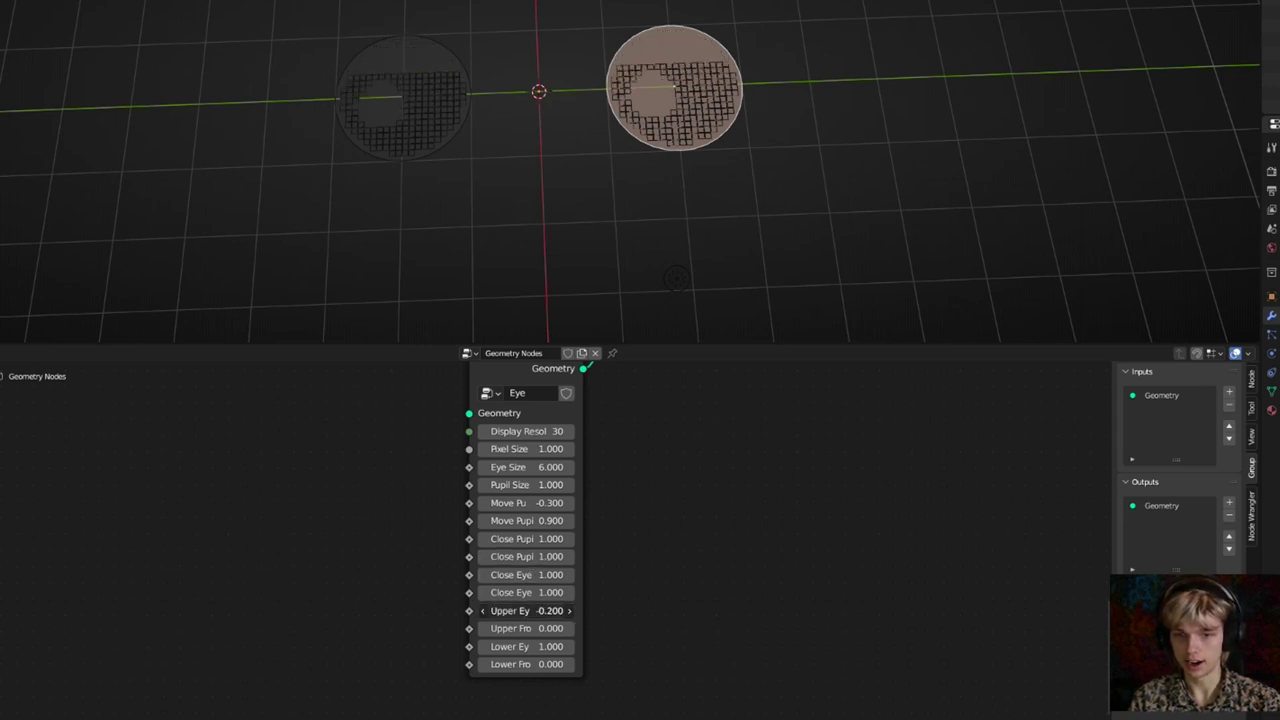
pyautogui.moveTo(524, 628)
pyautogui.mouseDown()
pyautogui.moveTo(552, 628)
pyautogui.moveTo(508, 628)
pyautogui.mouseUp()
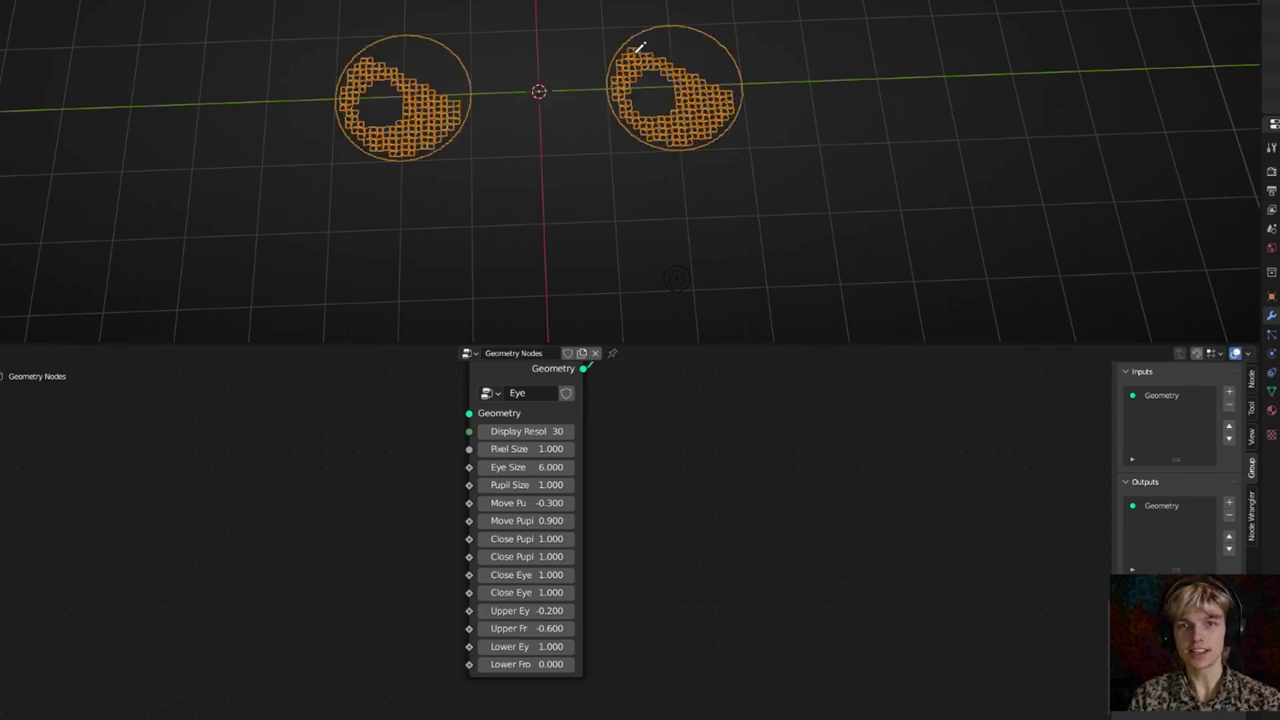
# Annotate both eyes with slanted lines showing upper eyelids that mirror each other
pyautogui.moveTo(637, 45); pyautogui.dragTo(742, 90)
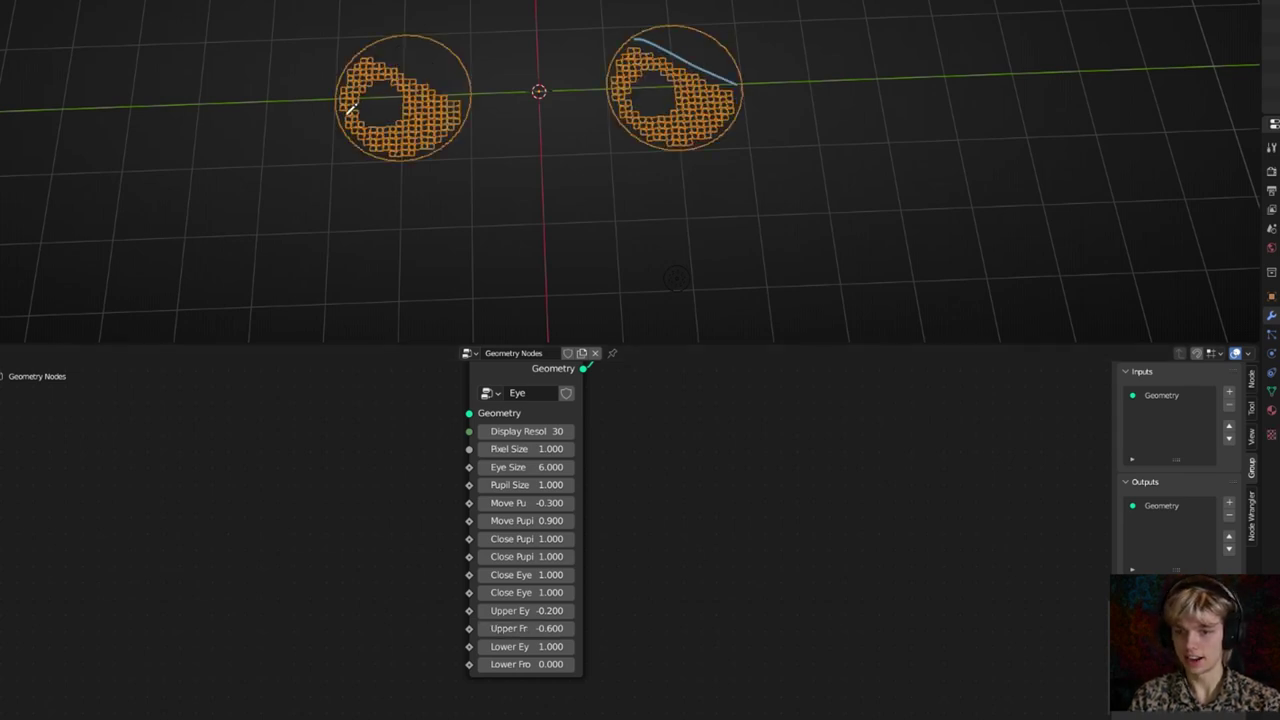
pyautogui.moveTo(368, 105); pyautogui.dragTo(439, 52)
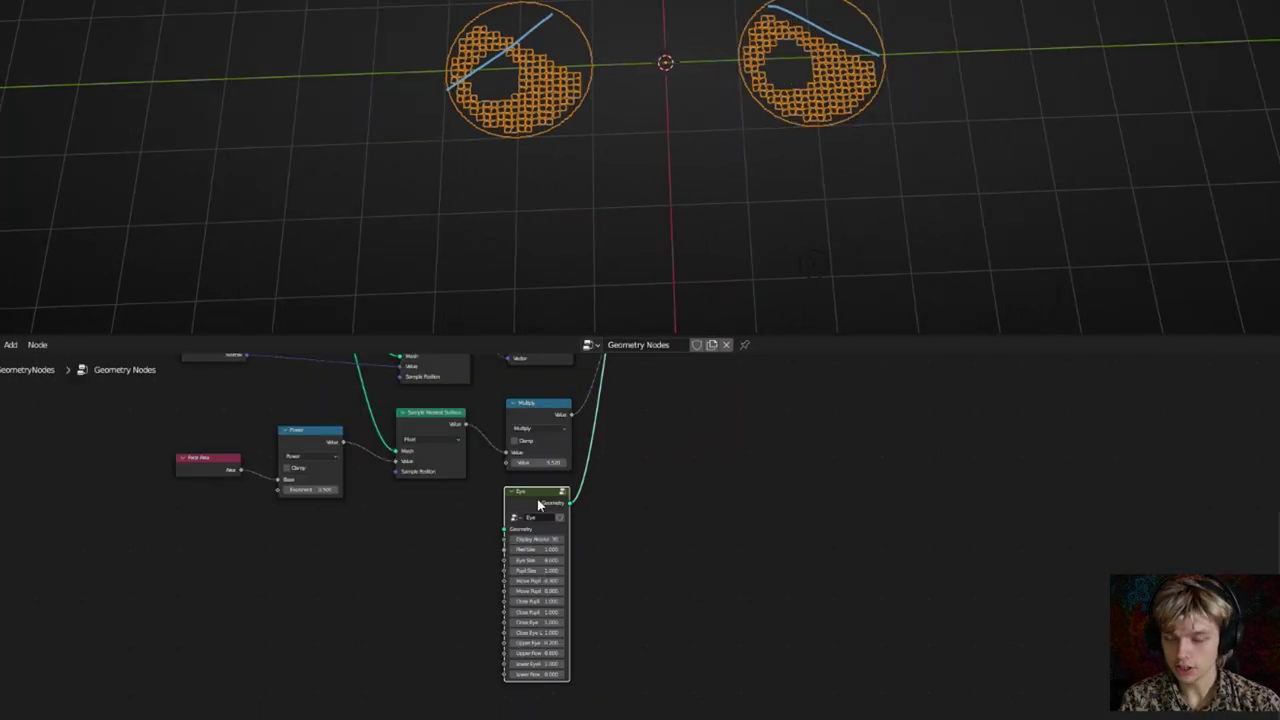
# Duplicate the Eye group node beside the original and the Instance on Points node below the original
pyautogui.hotkey('shift', 'd')
pyautogui.click(418, 516)
pyautogui.moveTo(729, 453); pyautogui.dragTo(703, 602, button='middle')
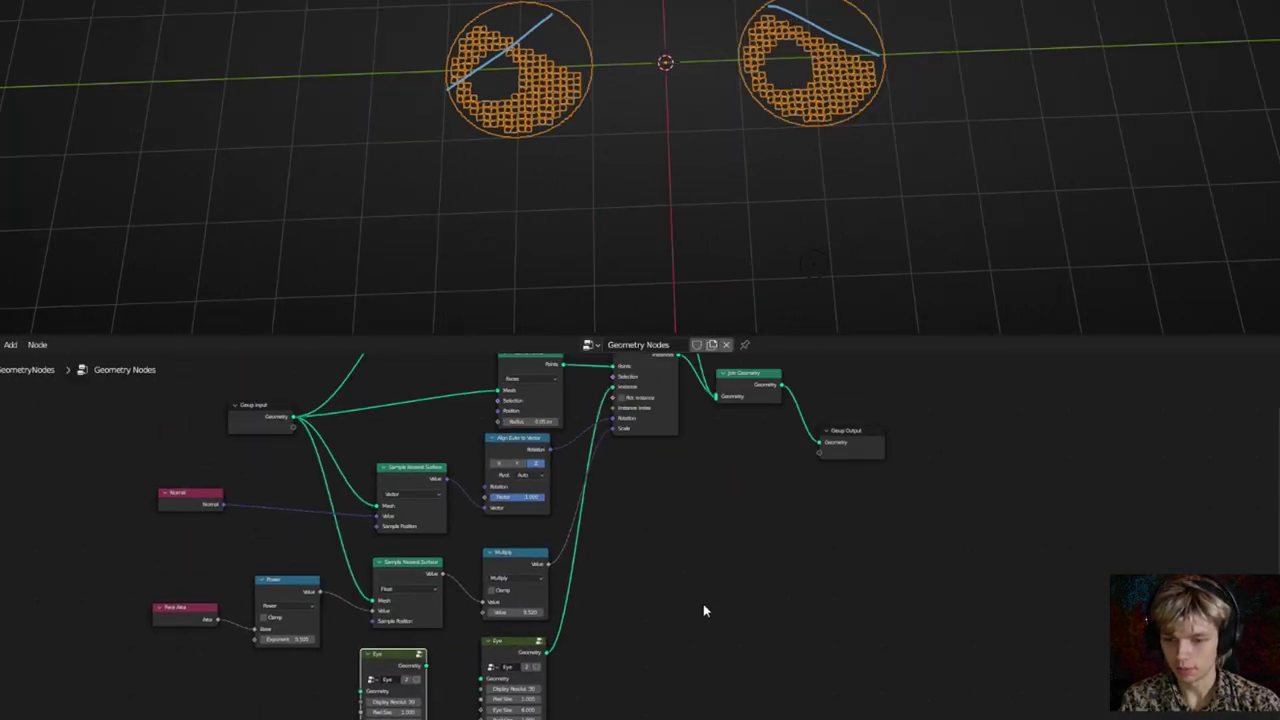
pyautogui.moveTo(676, 512); pyautogui.dragTo(671, 569, button='middle')
pyautogui.click(639, 420)
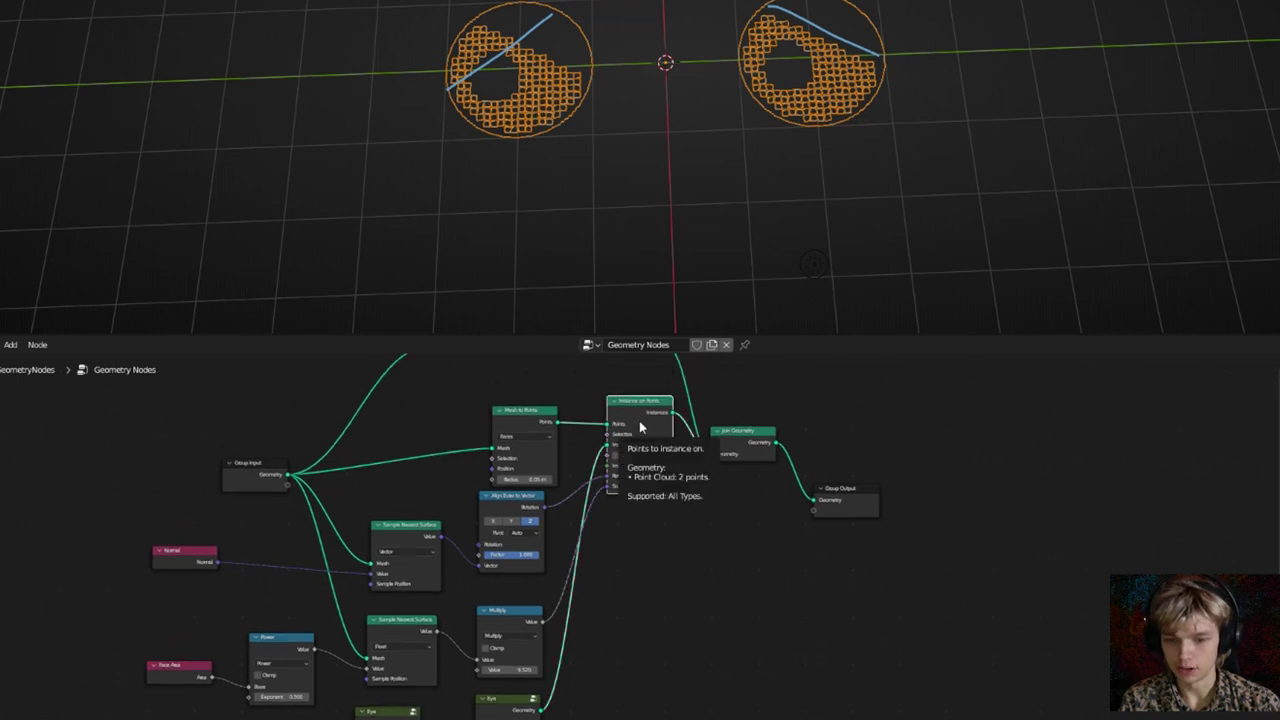
pyautogui.hotkey('shift', 'd')
pyautogui.click(648, 563)
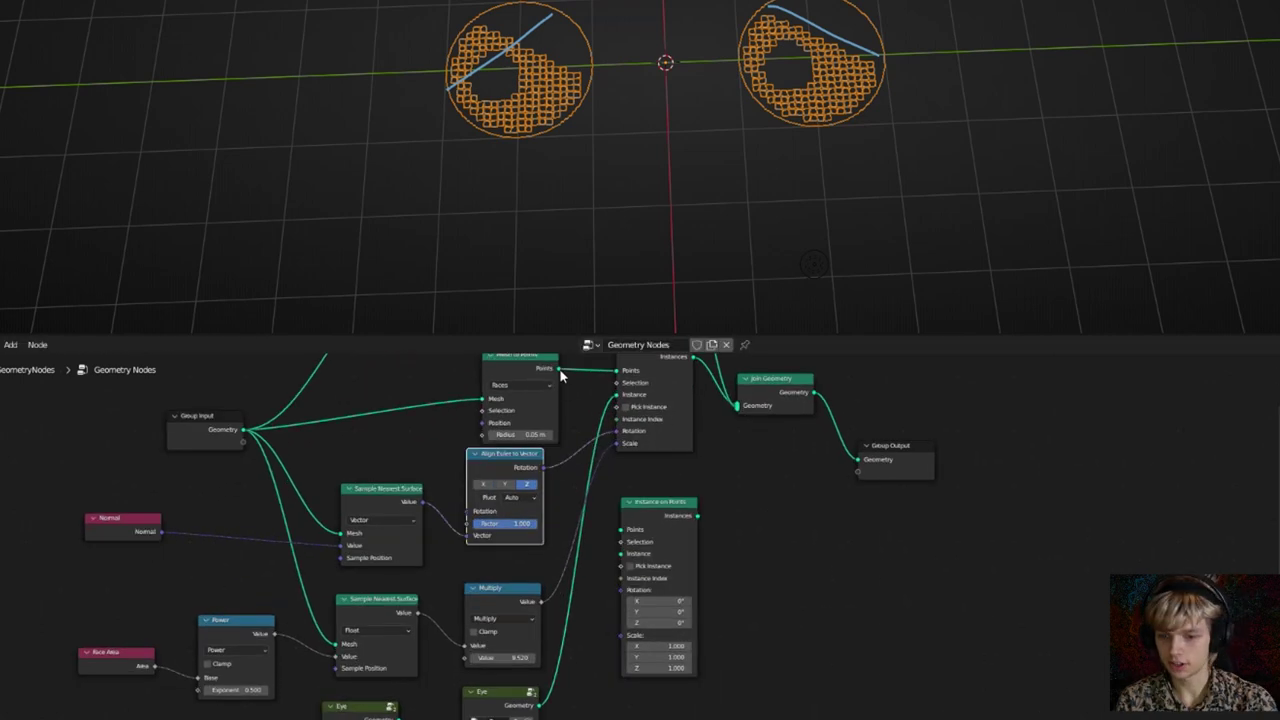
# Feed the duplicated Instance on Points with the same Points, Rotation and Scale links plus the second Eye, and move both Eye nodes down
pyautogui.moveTo(560, 369); pyautogui.dragTo(621, 529)
pyautogui.moveTo(543, 469); pyautogui.dragTo(622, 591)
pyautogui.moveTo(542, 602); pyautogui.dragTo(620, 608)
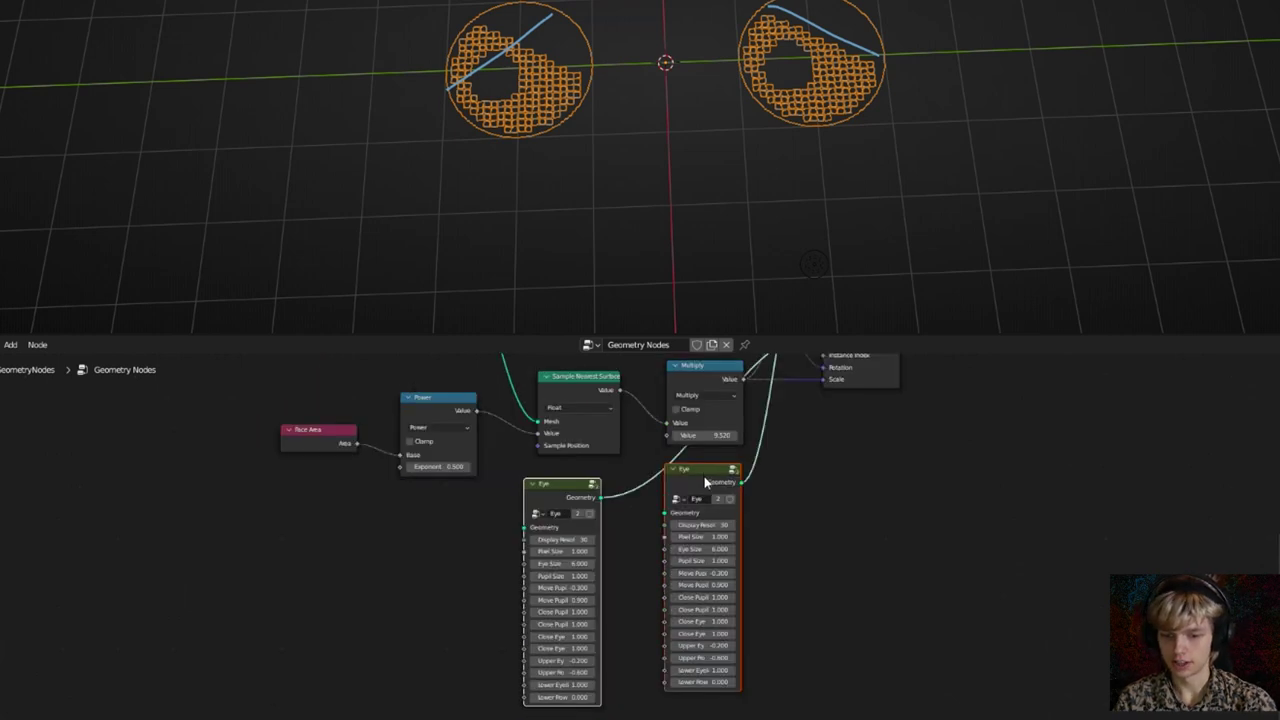
pyautogui.moveTo(704, 482); pyautogui.dragTo(709, 607)
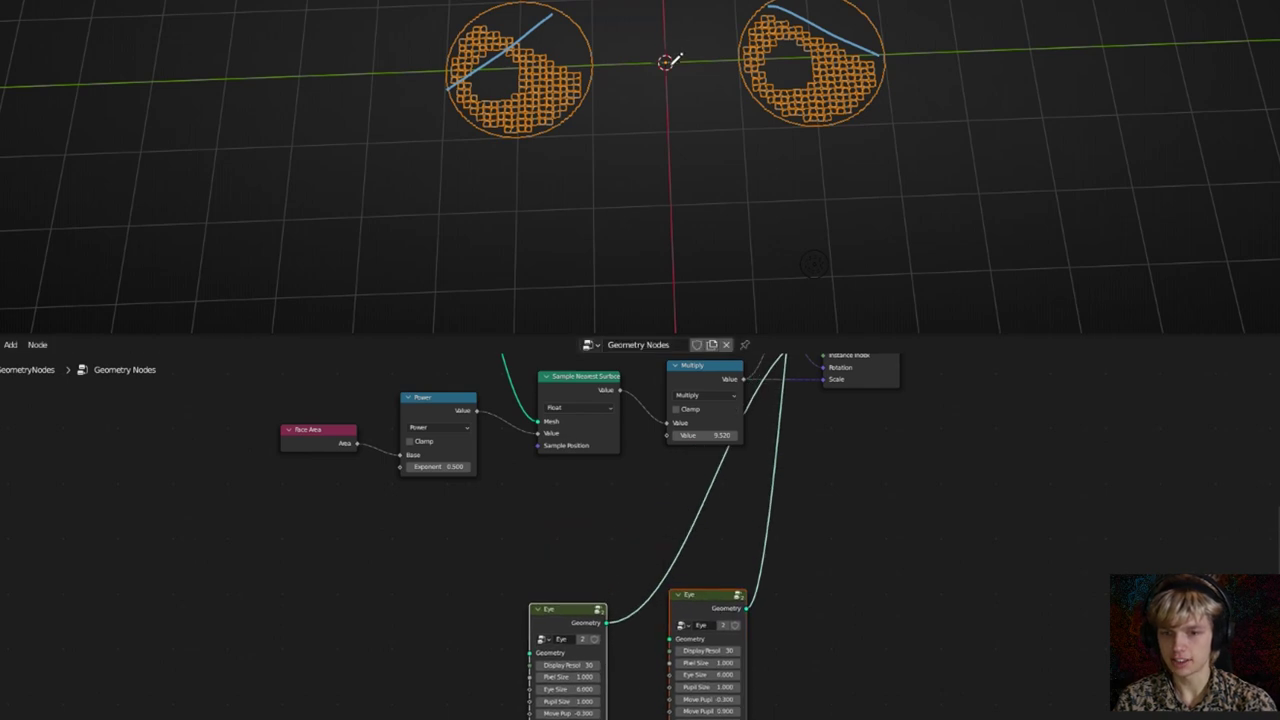
# Annotate a dividing line between the two eyes near the origin, with an arrow pointing toward each side
pyautogui.moveTo(684, 4); pyautogui.dragTo(678, 213)
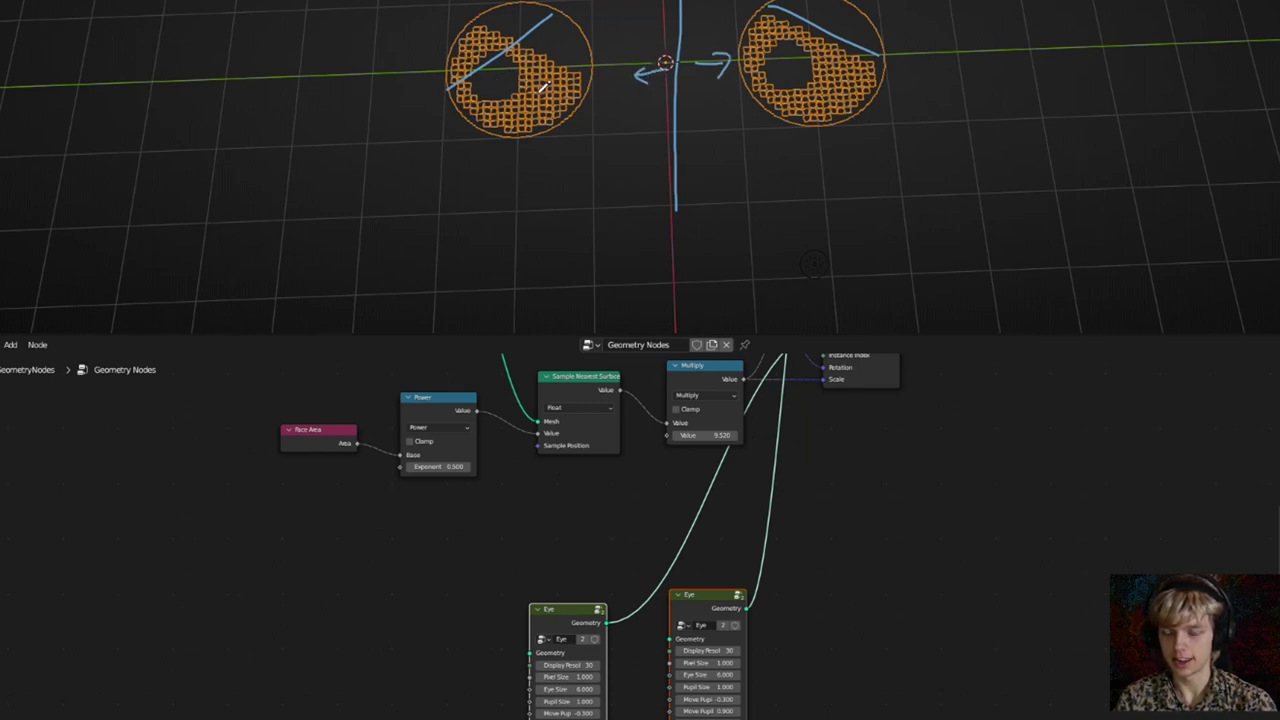
# Add a Position node and a Separate XYZ node below Face Area, and connect Position to the Vector input
pyautogui.write('pos')
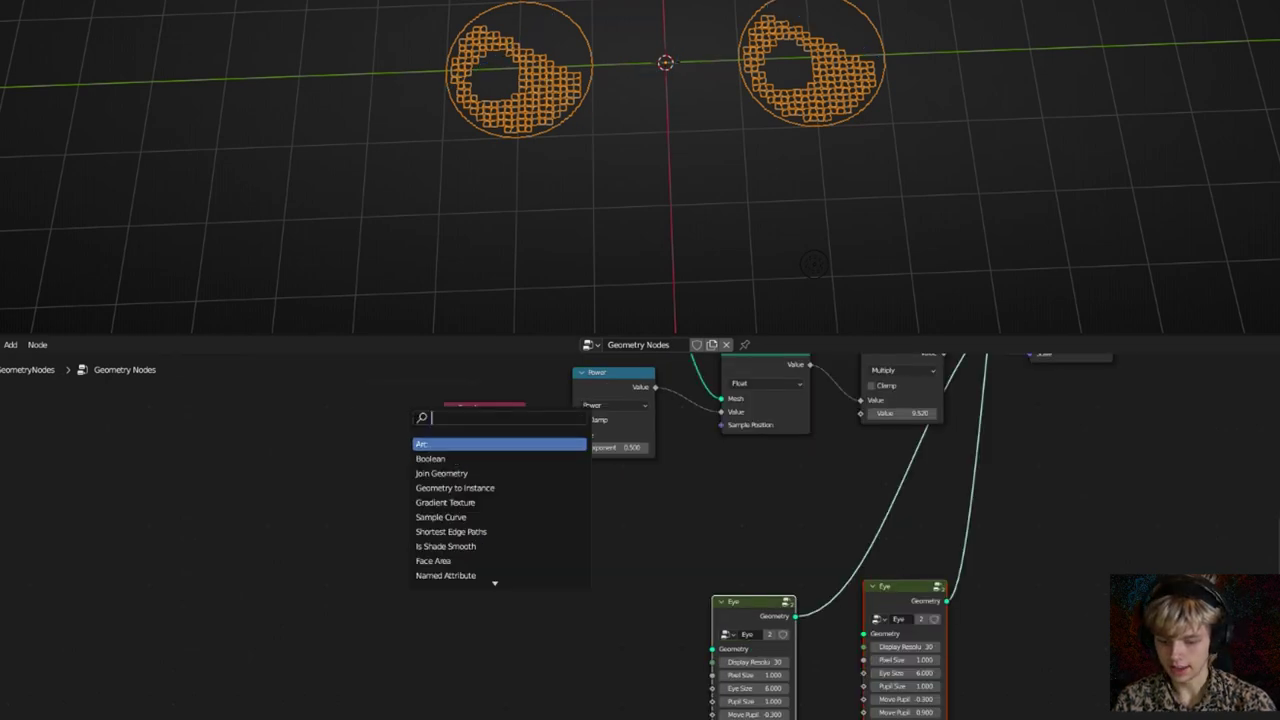
pyautogui.press('Return')
pyautogui.click(366, 547)
pyautogui.hotkey('shift', 'a')
pyautogui.click(434, 416)
pyautogui.write('sep')
pyautogui.press('BackSpace')
pyautogui.press('Return')
pyautogui.click(474, 533)
pyautogui.moveTo(389, 520); pyautogui.dragTo(434, 534)
# Duplicate the Power node, switch the copy to Greater Than with a threshold of 0, and feed it the separated Y value
pyautogui.scroll(2, 515, 440)
pyautogui.click(631, 383)
pyautogui.hotkey('shift', 'd')
pyautogui.click(592, 565)
pyautogui.click(590, 593)
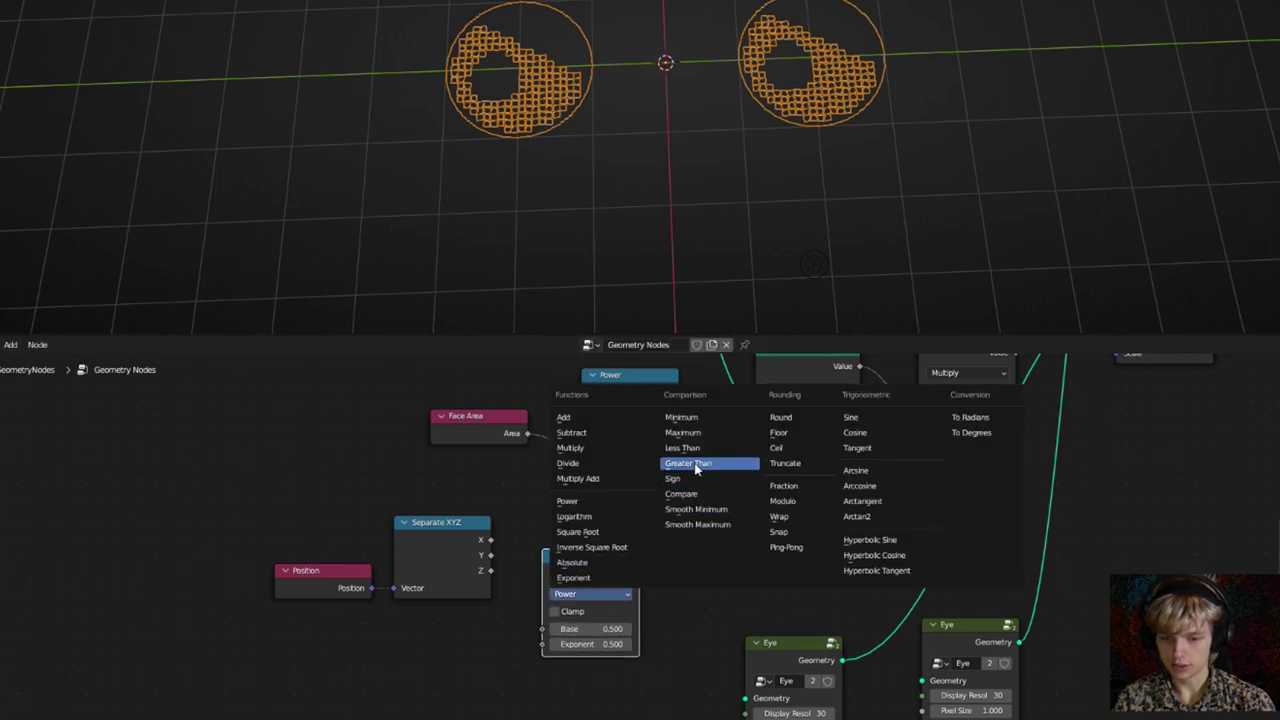
pyautogui.click(700, 479)
pyautogui.moveTo(492, 556); pyautogui.dragTo(543, 629)
pyautogui.click(587, 562)
pyautogui.click(697, 557)
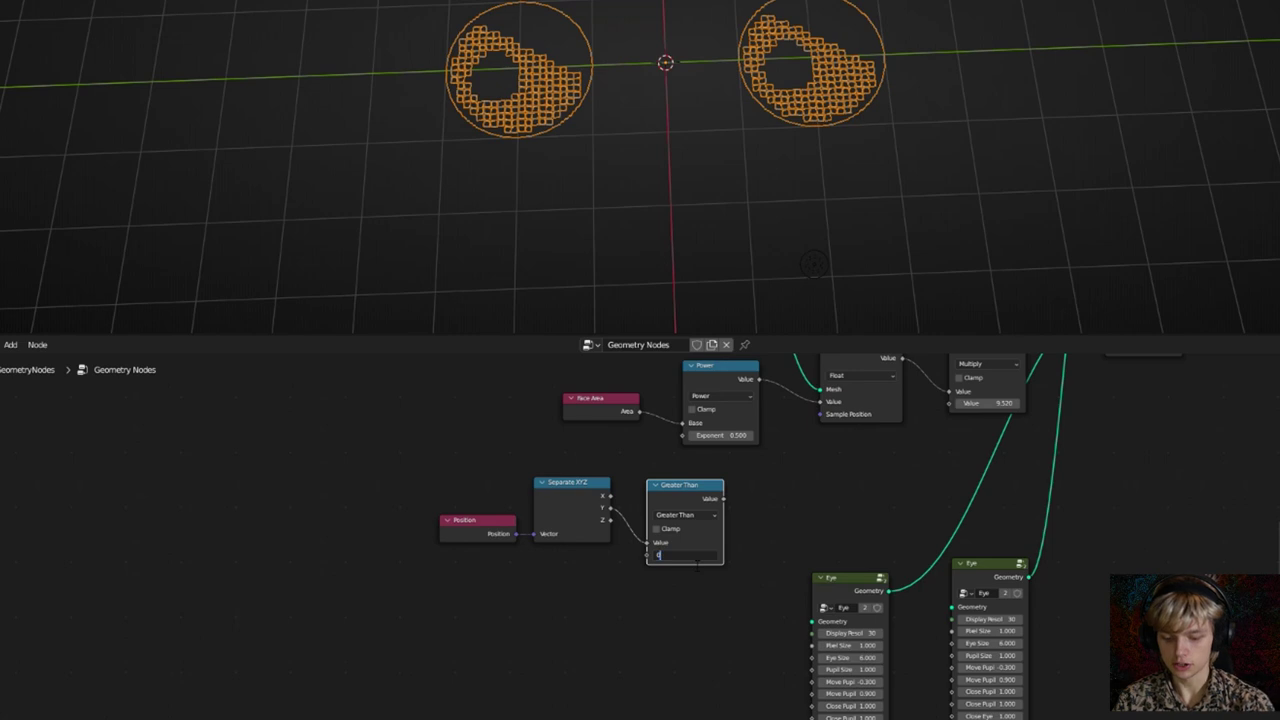
pyautogui.press('Return')
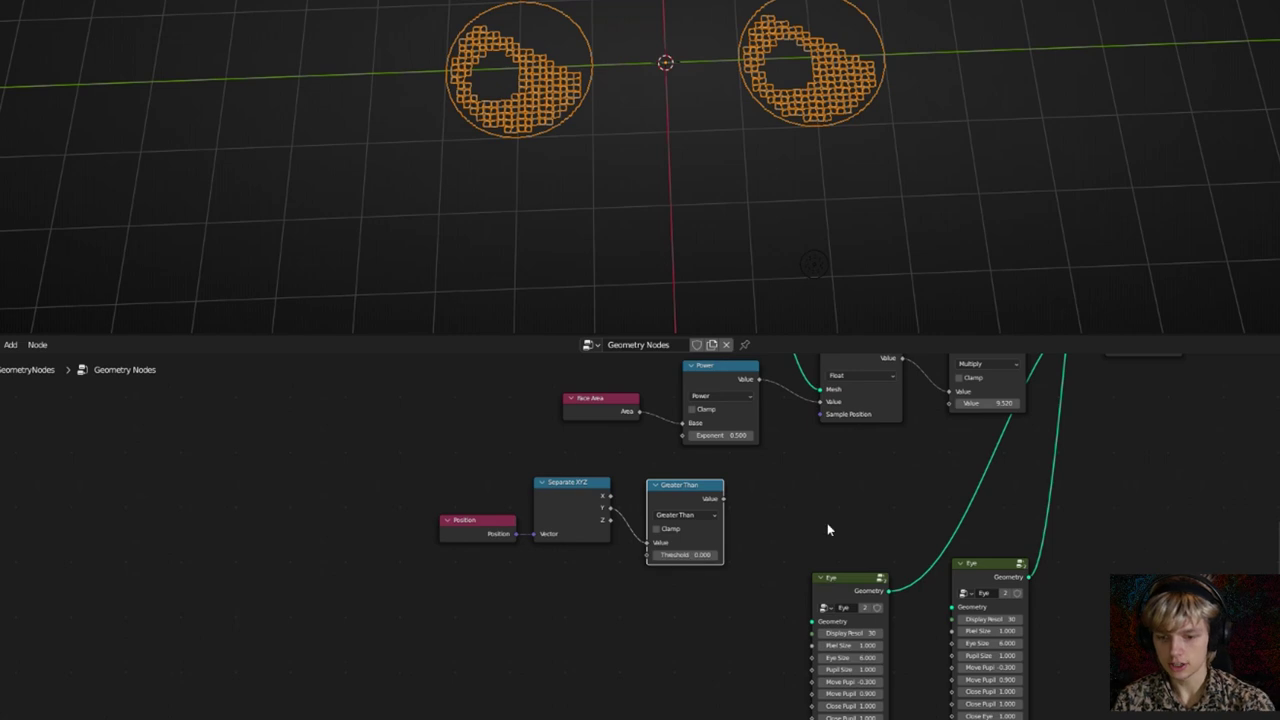
# Annotate an arrow from the origin along the Y axis toward the eye on the greater-than-zero side
pyautogui.moveTo(668, 66)
pyautogui.mouseDown()
pyautogui.moveTo(710, 67)
pyautogui.moveTo(707, 53)
pyautogui.mouseUp()
pyautogui.scroll(-1, 778, 445)
pyautogui.moveTo(776, 442); pyautogui.dragTo(587, 508, button='middle')
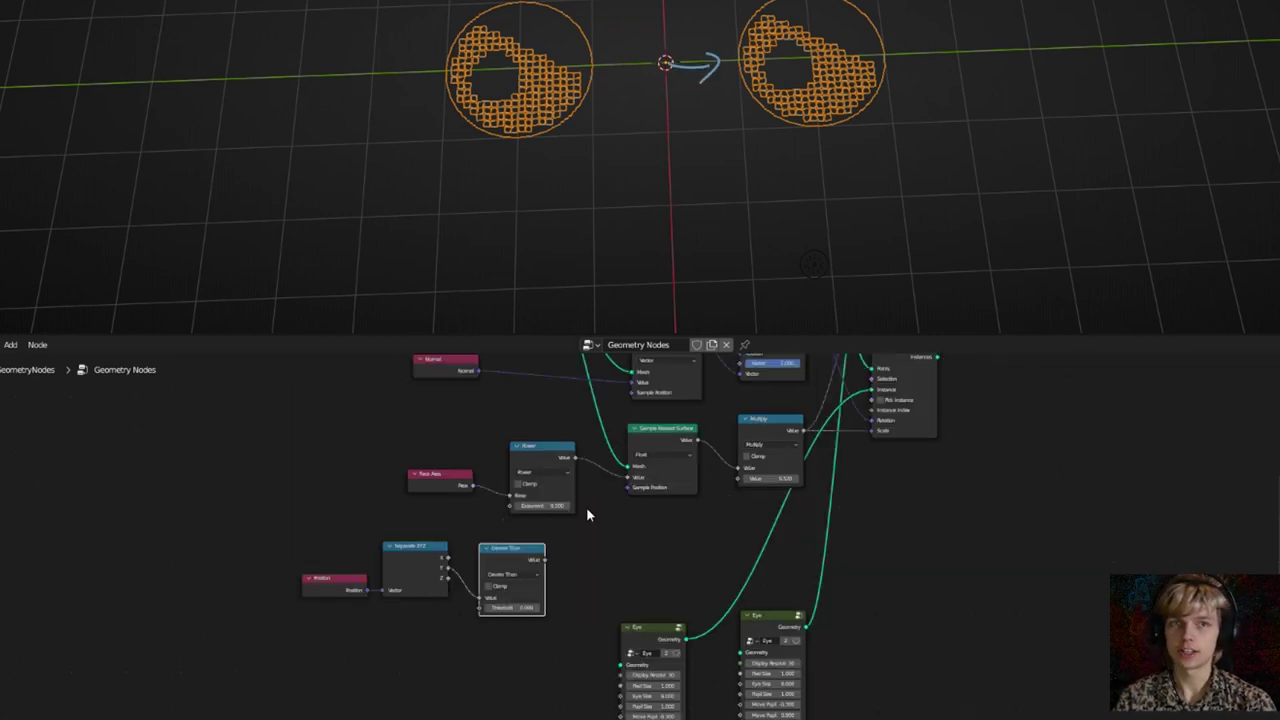
# Add a Boolean Math node set to Not beside the Greater Than node and feed it the Greater Than result
pyautogui.hotkey('shift', 'a')
pyautogui.click(579, 414)
pyautogui.write('bool')
pyautogui.click(603, 448)
pyautogui.click(595, 593)
pyautogui.click(591, 571)
pyautogui.click(590, 603)
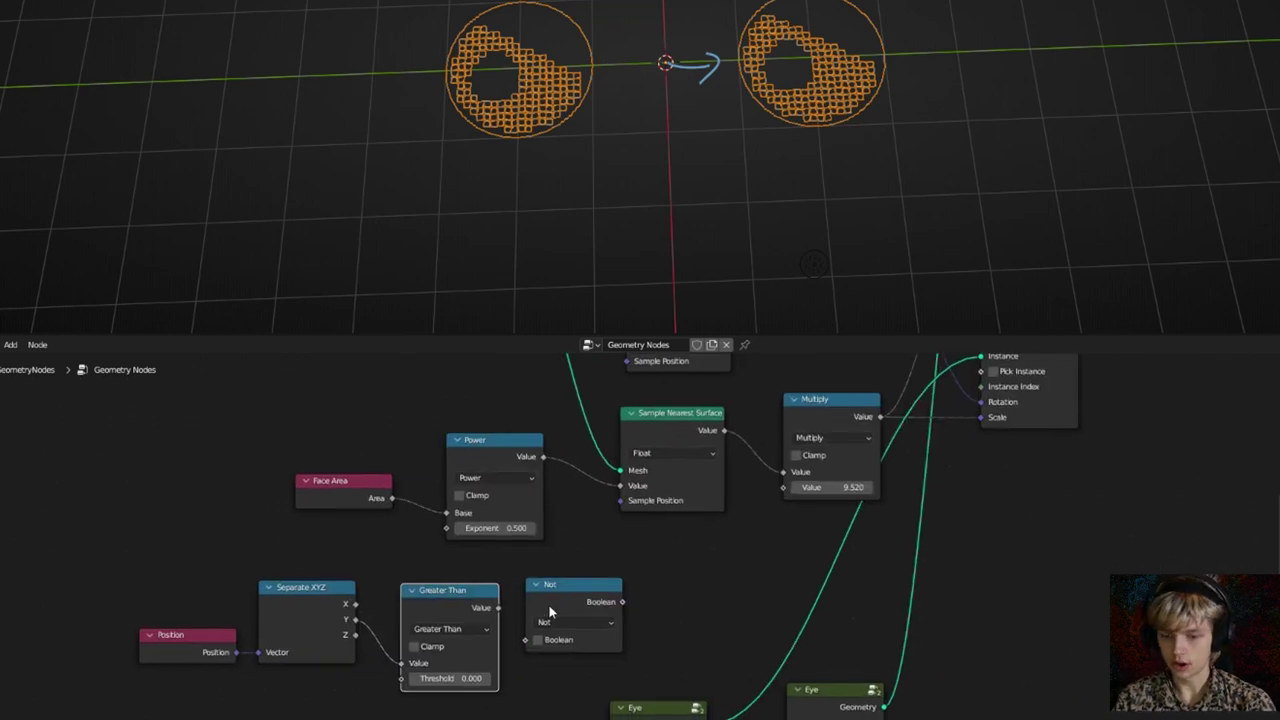
pyautogui.moveTo(499, 609); pyautogui.dragTo(531, 639)
pyautogui.scroll(-2, 650, 597)
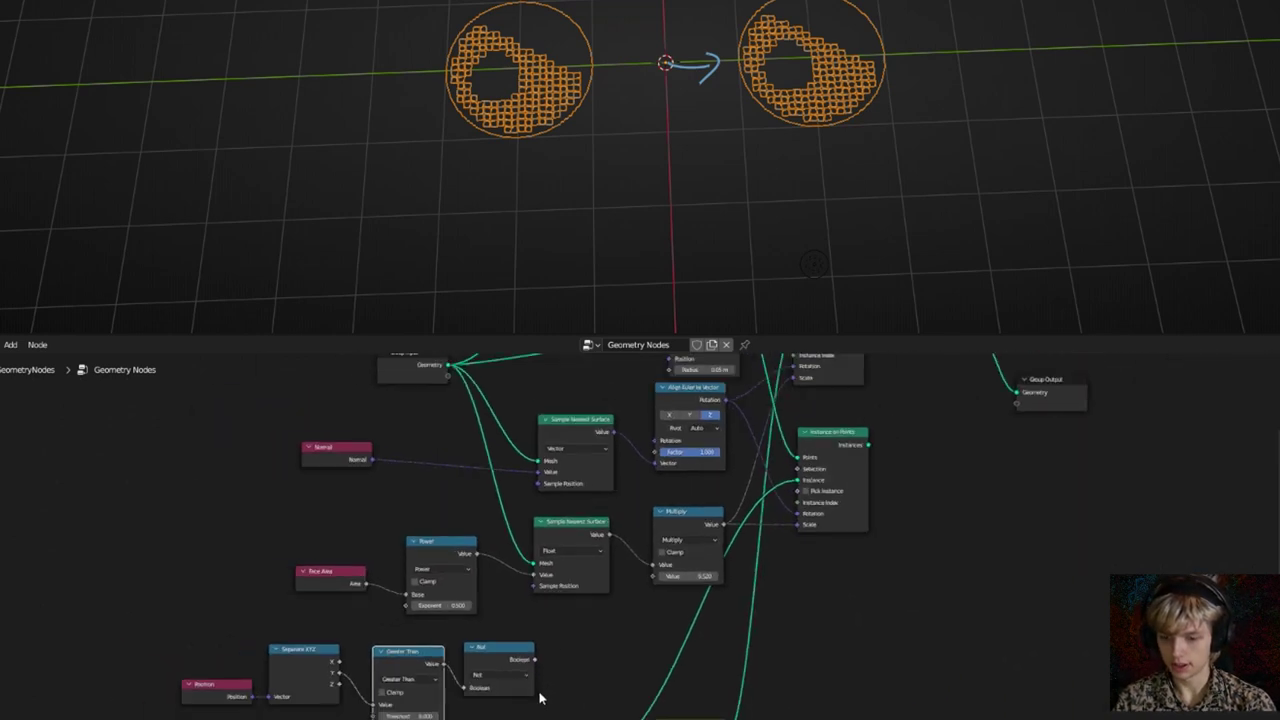
# Drive the lower Instance on Points selection with Not and the upper with Greater Than, and connect the lower node's instances to Join Geometry
pyautogui.moveTo(732, 522); pyautogui.dragTo(803, 471)
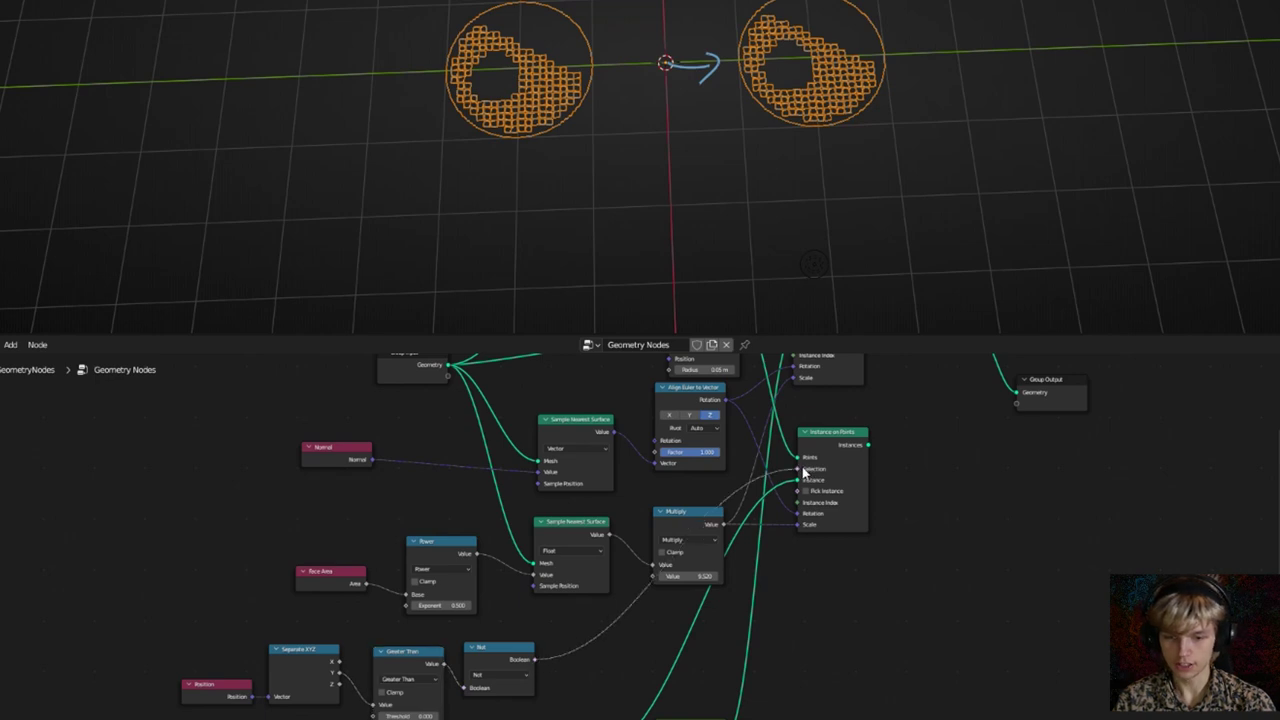
pyautogui.moveTo(534, 596); pyautogui.dragTo(440, 686, button='middle')
pyautogui.scroll(-3, 414, 691)
pyautogui.moveTo(400, 712); pyautogui.dragTo(677, 442)
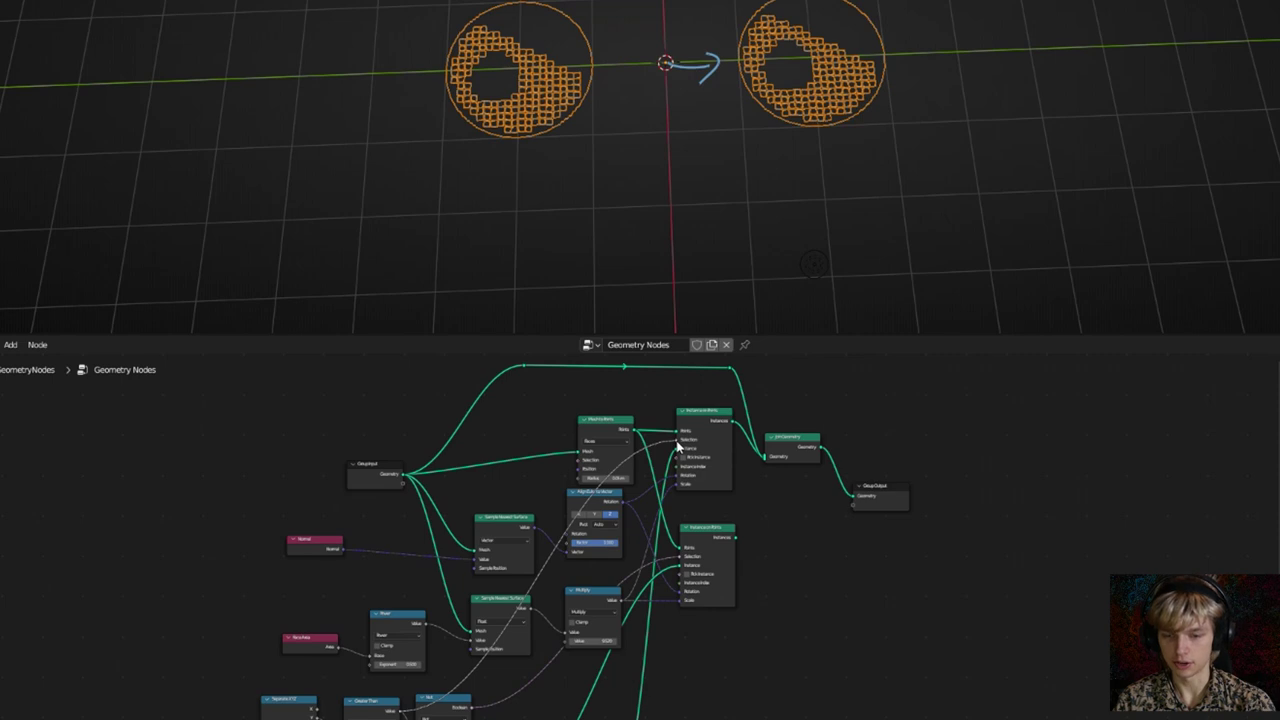
pyautogui.moveTo(677, 447); pyautogui.dragTo(680, 441)
pyautogui.scroll(1, 718, 500)
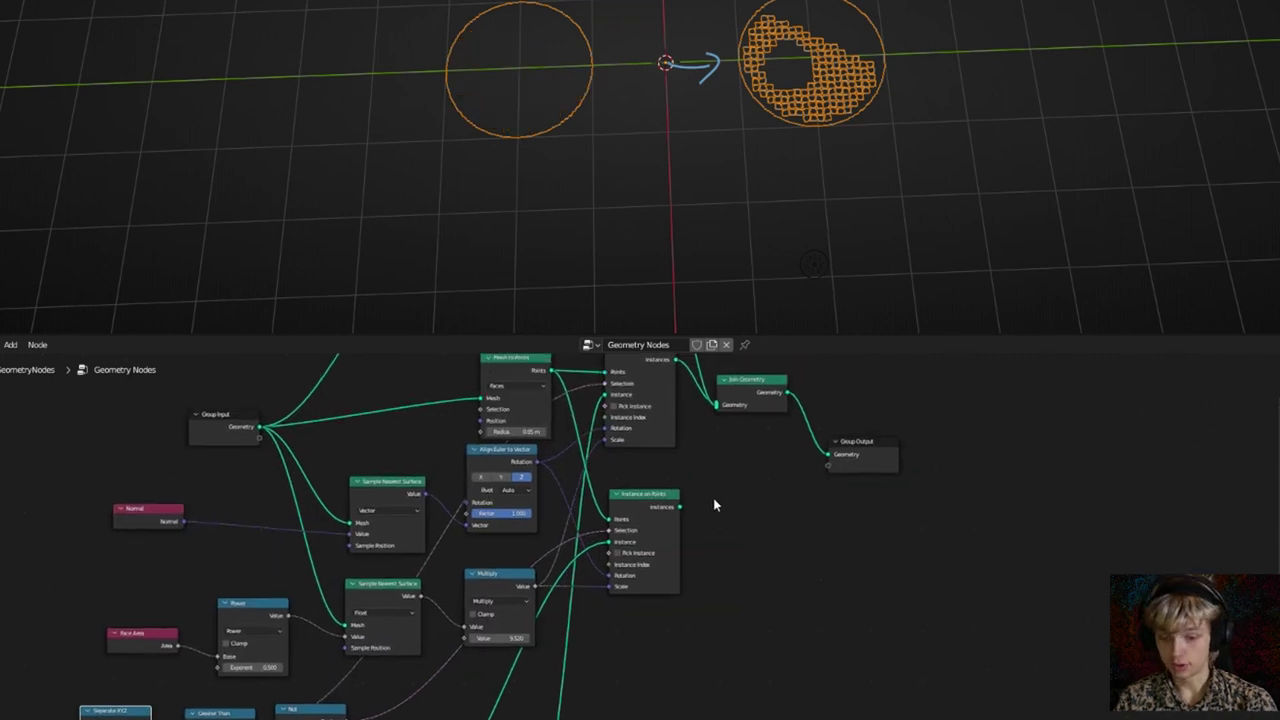
pyautogui.moveTo(692, 516); pyautogui.dragTo(672, 532, button='middle')
pyautogui.moveTo(660, 524); pyautogui.dragTo(699, 424)
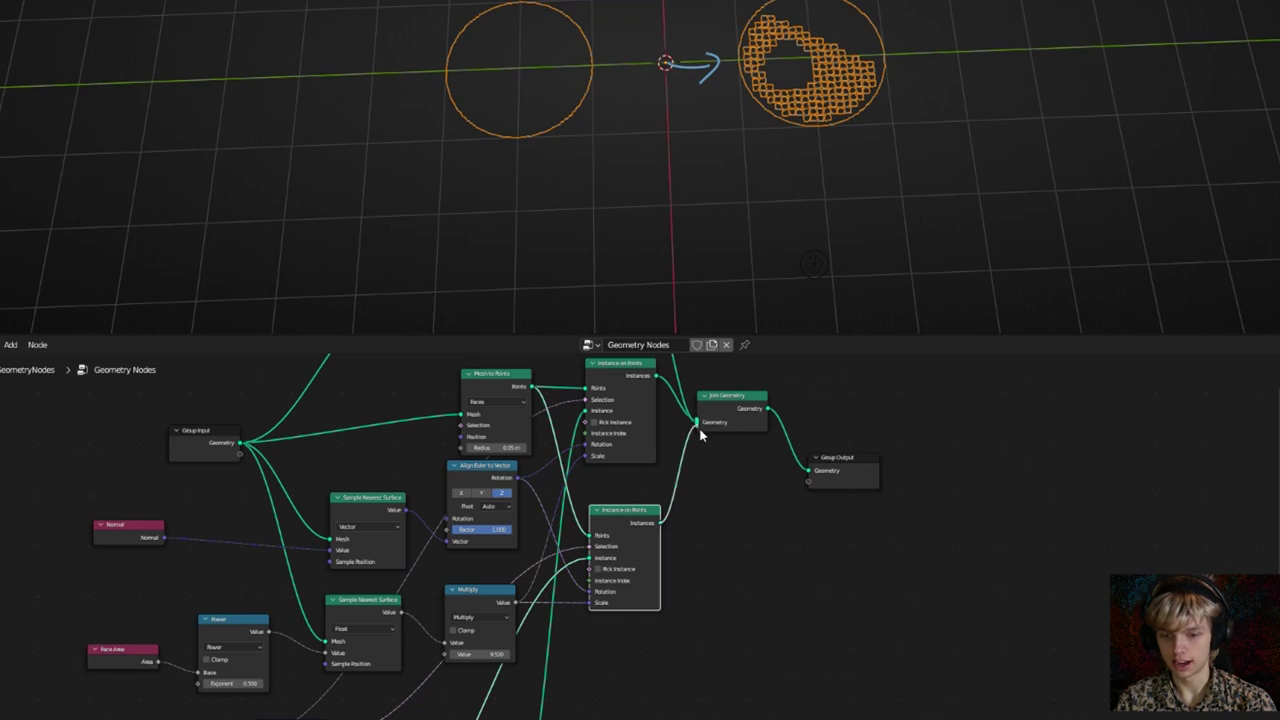
# Set Upper Frown to 0.6 on the left Eye group node
pyautogui.moveTo(592, 376); pyautogui.dragTo(679, 608, button='middle')
pyautogui.scroll(7, 680, 611)
pyautogui.click(612, 606)
pyautogui.click(539, 606)
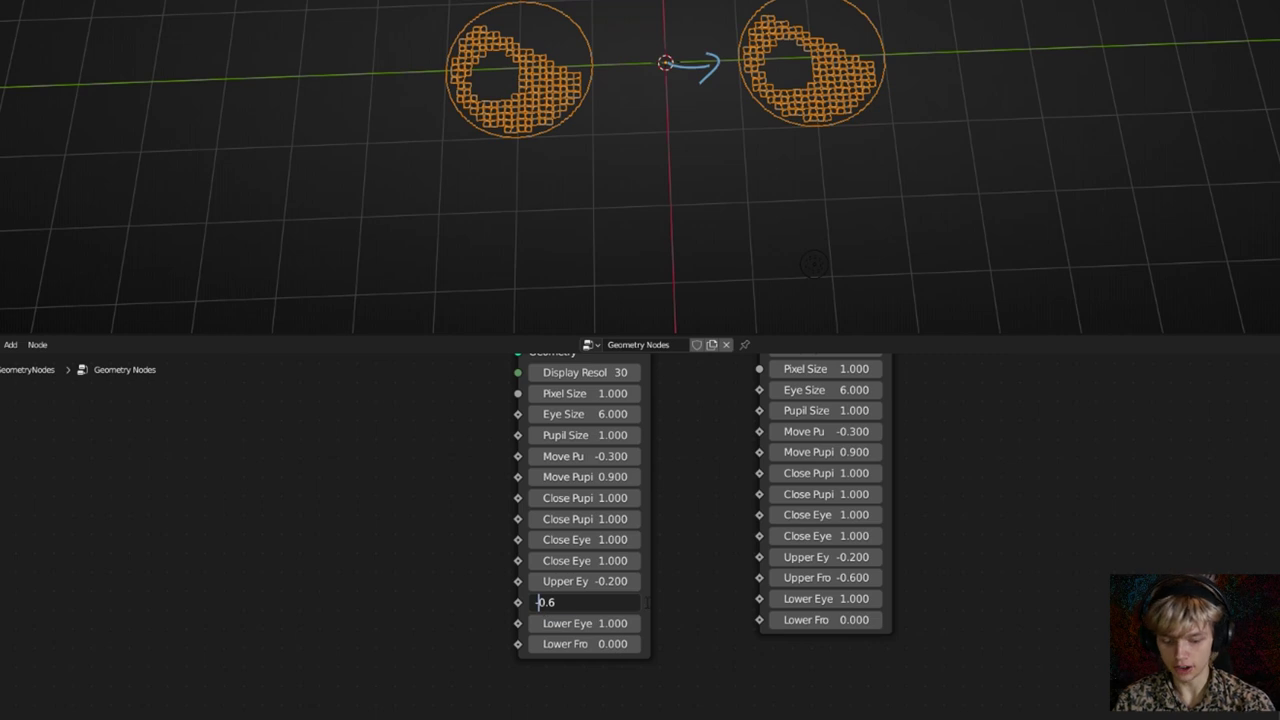
pyautogui.press('Delete')
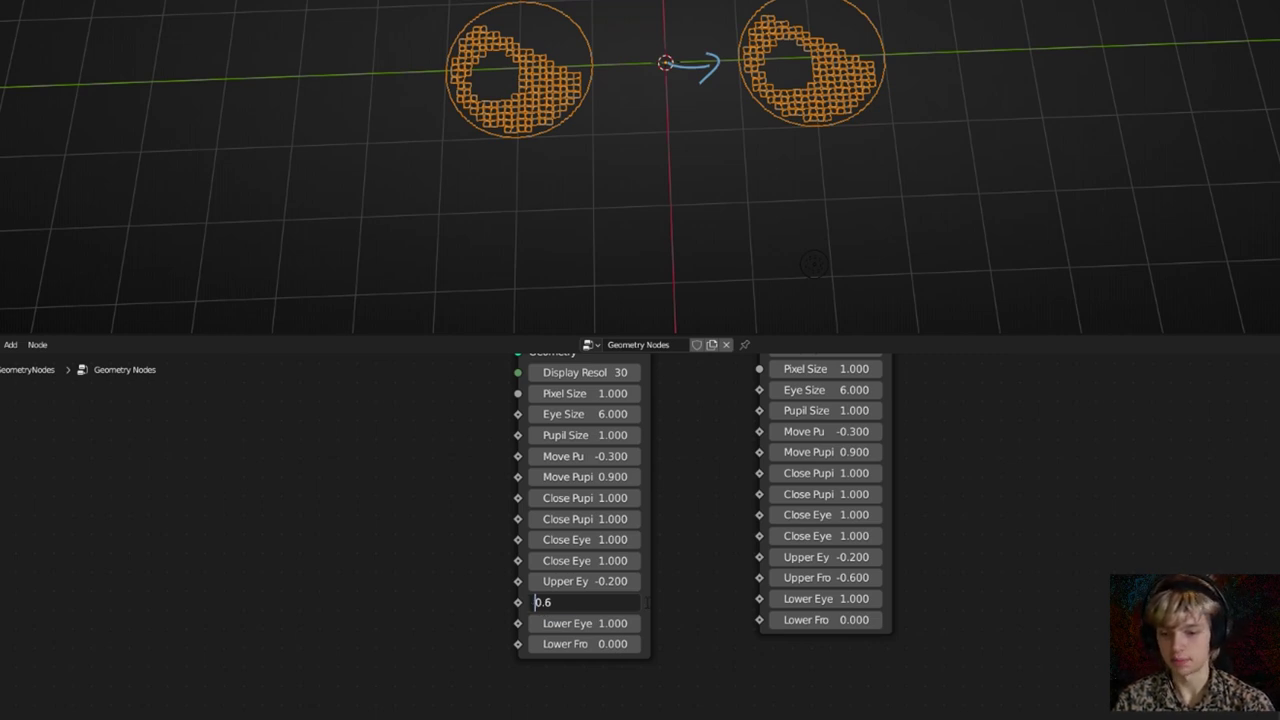
pyautogui.press('Return')
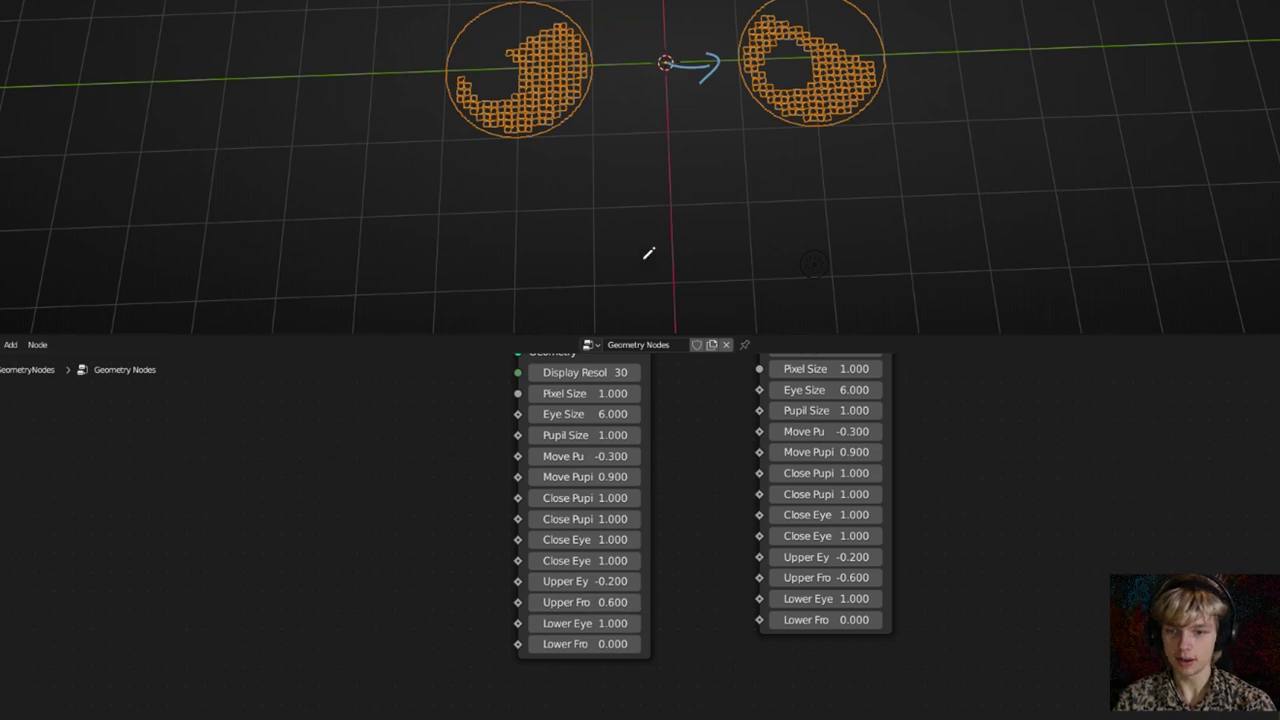
pyautogui.click(607, 602)
# Add a Value node to the left of the two Eye group nodes
pyautogui.hotkey('shift', 'a')
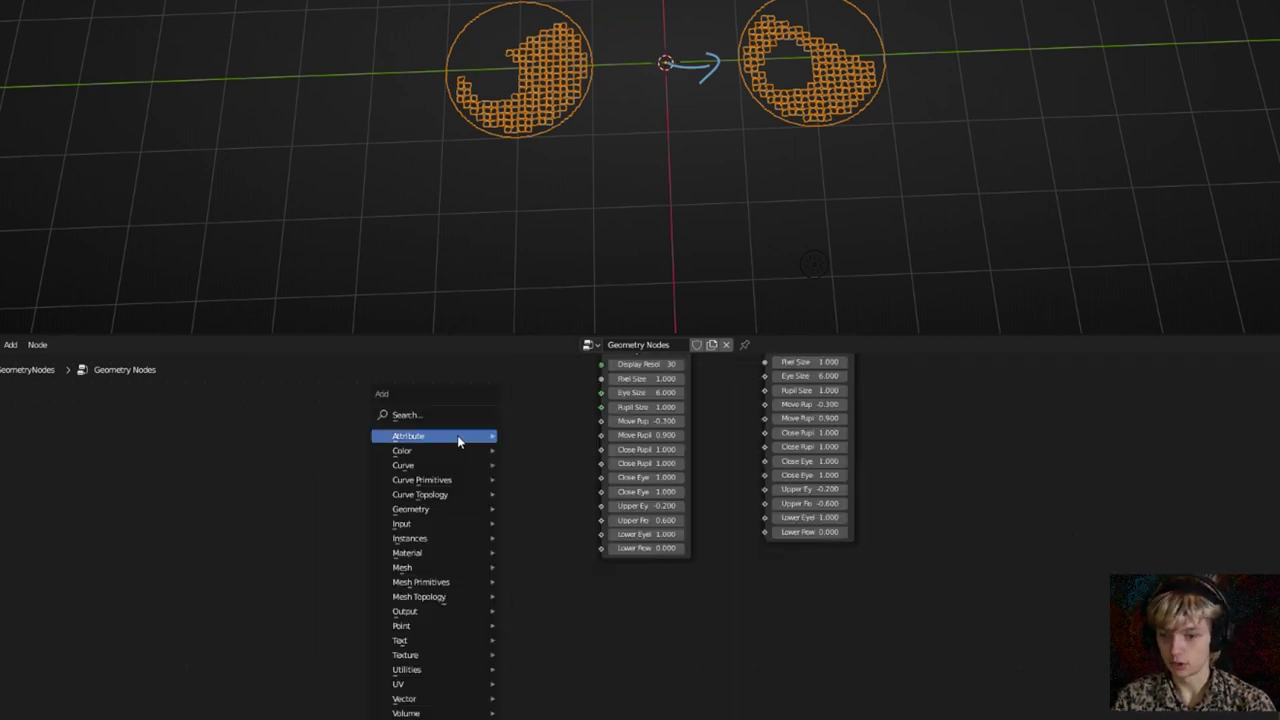
pyautogui.click(457, 414)
pyautogui.write('val')
pyautogui.press('Return')
pyautogui.click(434, 578)
# Add a Math node set to Multiply by -1 and connect the Value node to its first input
pyautogui.hotkey('shift', 'a')
pyautogui.click(441, 422)
pyautogui.write('mat')
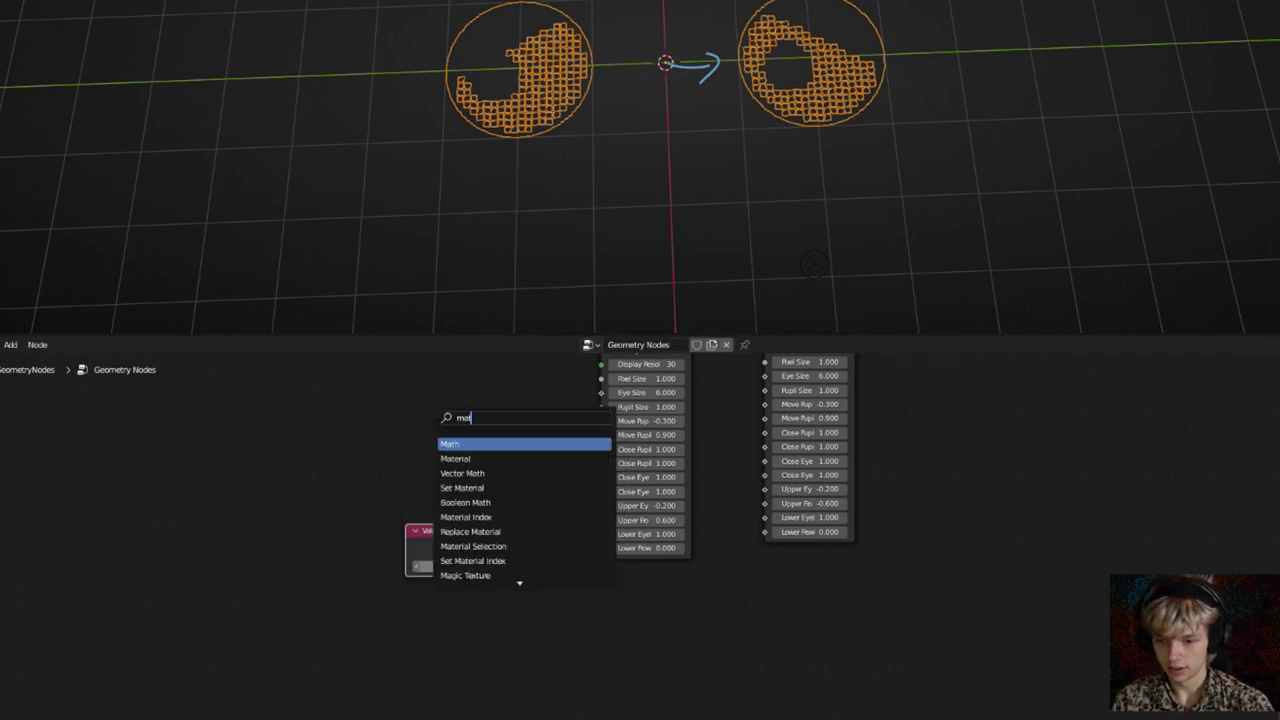
pyautogui.press('Return')
pyautogui.click(568, 619)
pyautogui.click(576, 619)
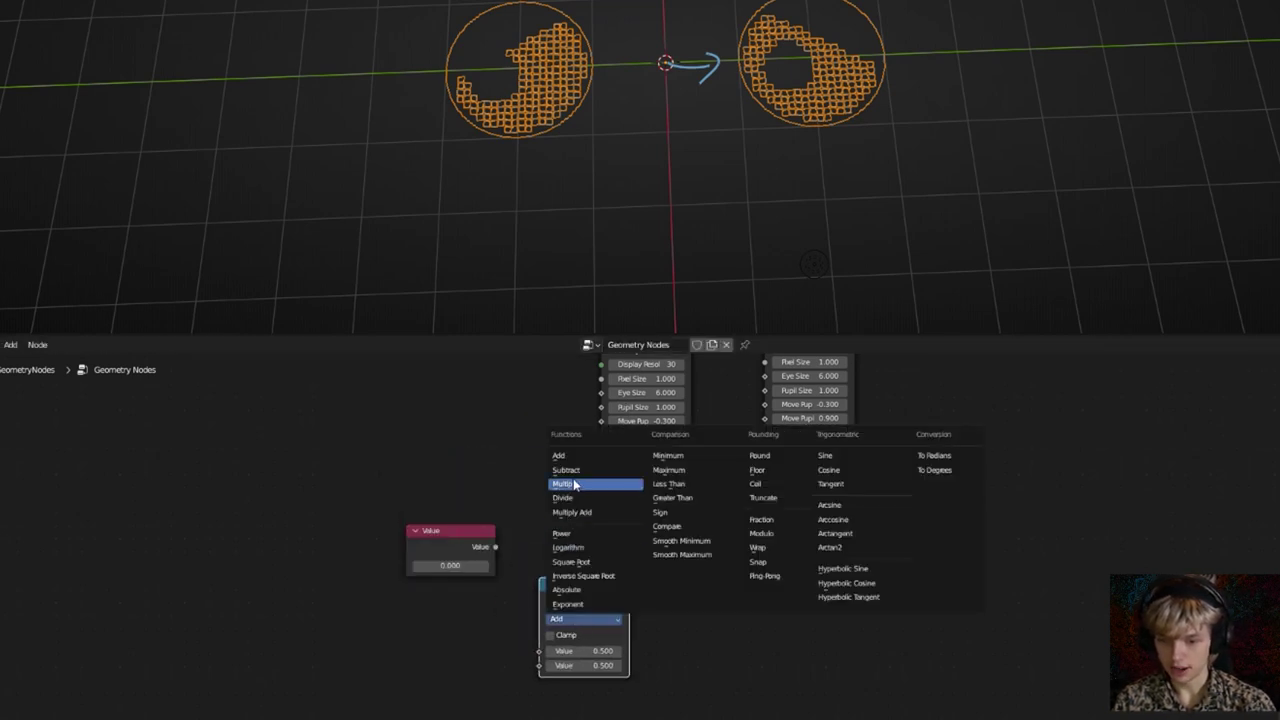
pyautogui.click(575, 484)
pyautogui.click(594, 665)
pyautogui.write('-1')
pyautogui.press('Return')
pyautogui.moveTo(496, 547); pyautogui.dragTo(541, 652)
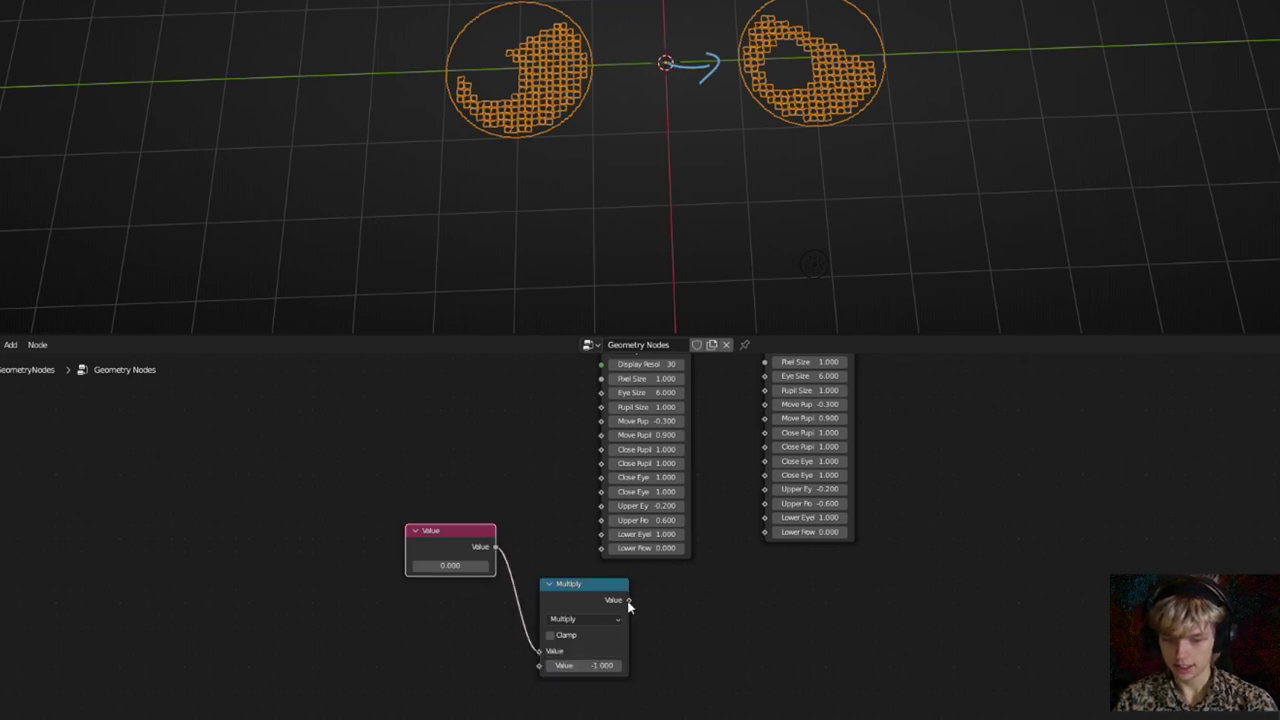
# Connect Value to the left Eye's Upper Frown and Multiply to the right Eye's Upper Frown, with the value set to -0.2
pyautogui.moveTo(628, 599); pyautogui.dragTo(764, 505)
pyautogui.moveTo(494, 548); pyautogui.dragTo(601, 521)
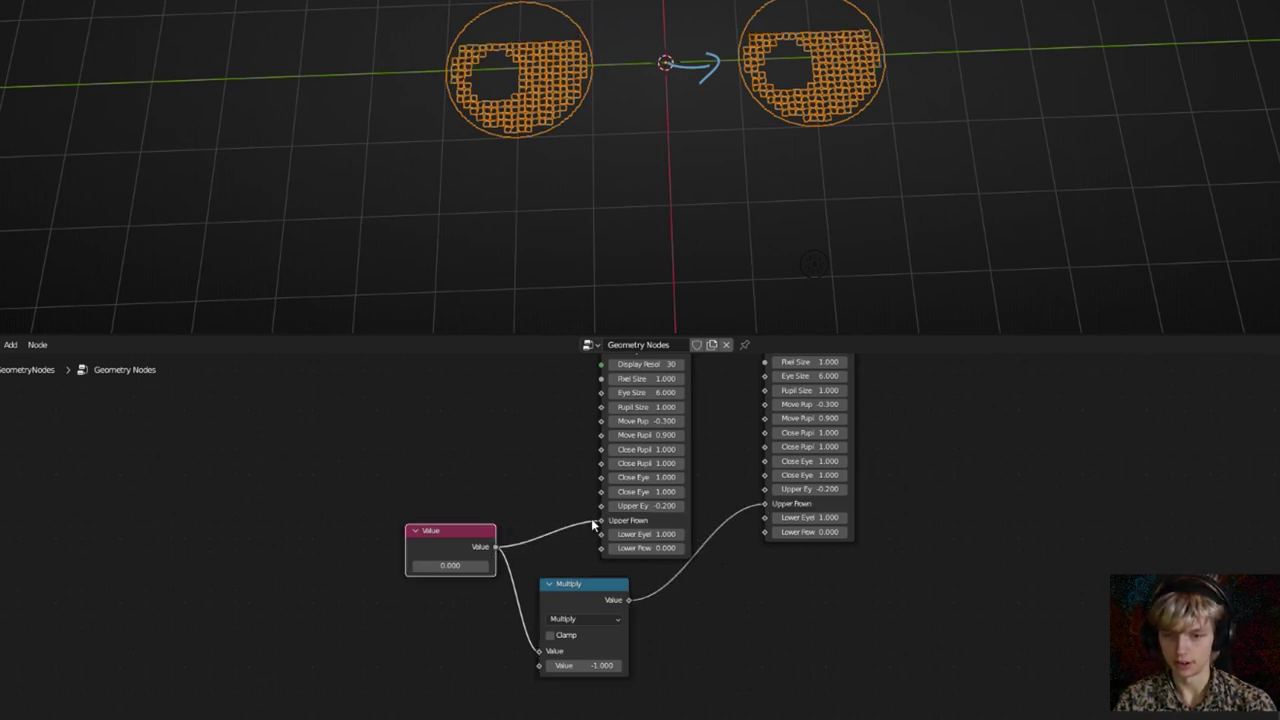
pyautogui.moveTo(460, 565)
pyautogui.mouseDown()
pyautogui.moveTo(560, 565)
pyautogui.moveTo(460, 565)
pyautogui.mouseUp()
# Duplicate the Value and Multiply pair and wire the copies to the Lower Frown inputs of the two Eye nodes
pyautogui.hotkey('shift', 'd')
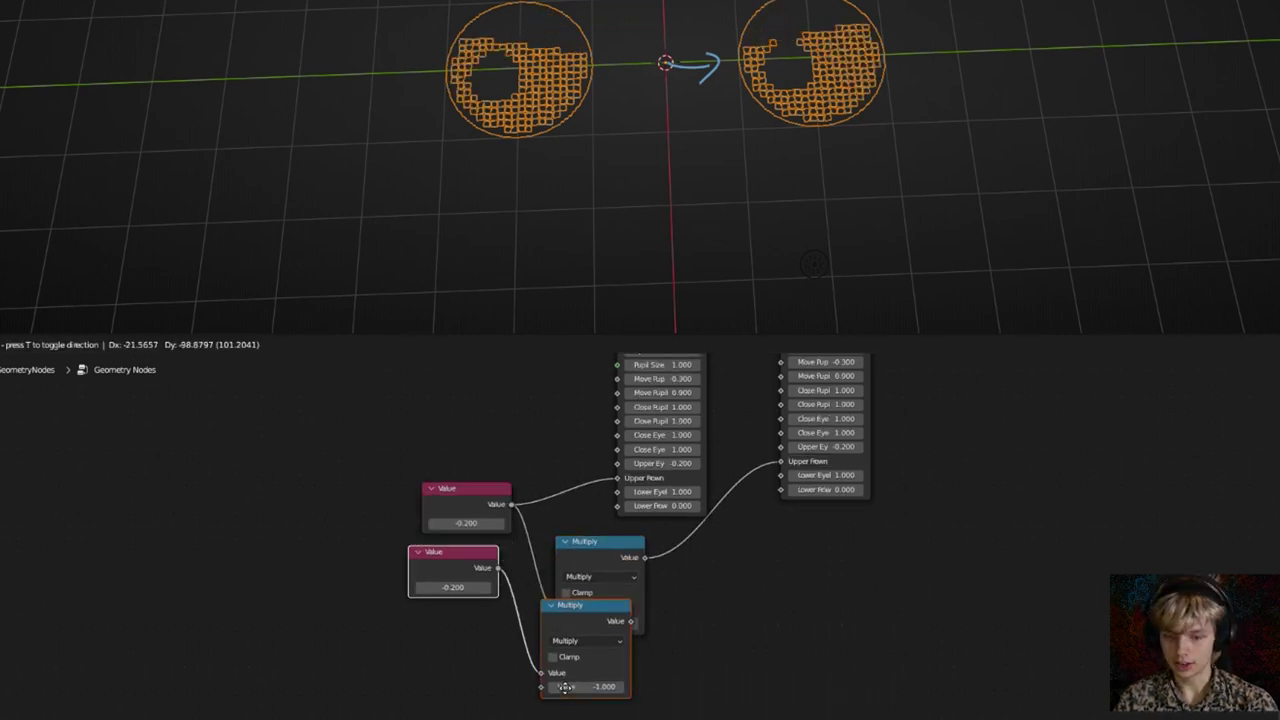
pyautogui.click(695, 654)
pyautogui.moveTo(695, 654); pyautogui.dragTo(655, 622, button='middle')
pyautogui.moveTo(590, 645); pyautogui.dragTo(740, 455)
pyautogui.click(458, 596)
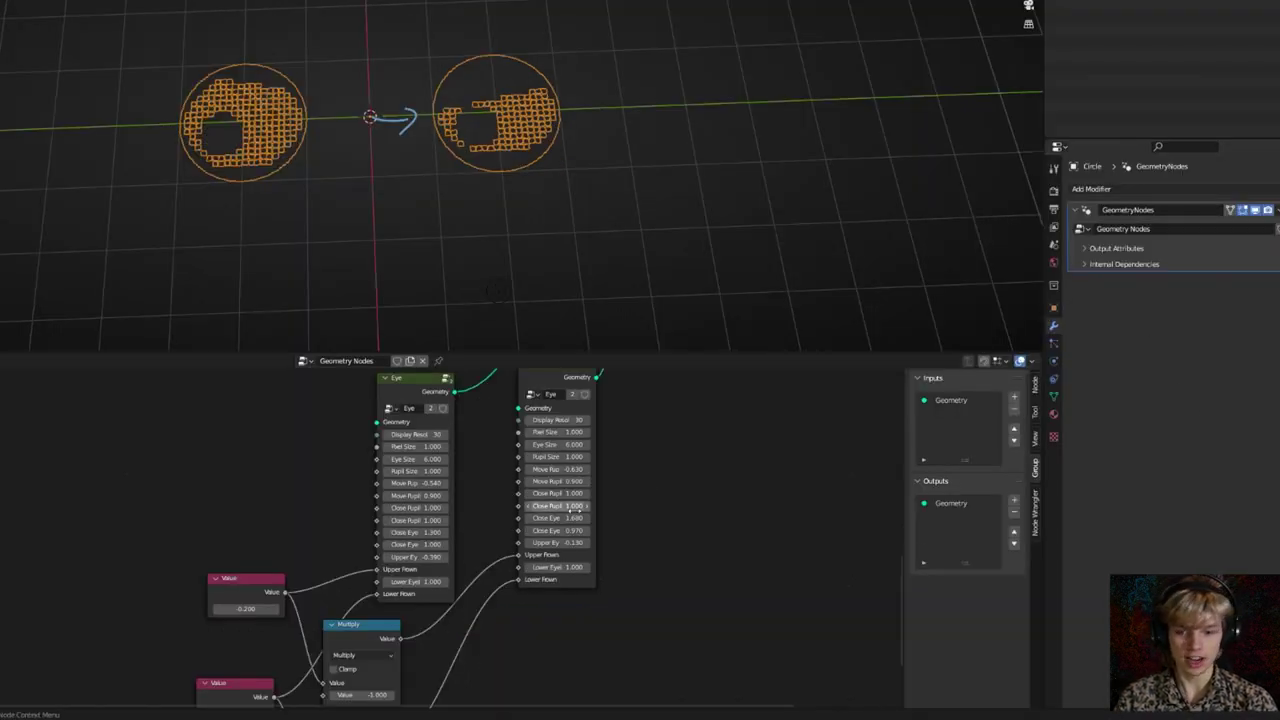
# Place a duplicate Group Input beside the Eye nodes and expose Move Pupil UD as one shared modifier input for both eyes
pyautogui.scroll(-4, 330, 520)
pyautogui.moveTo(261, 446); pyautogui.dragTo(390, 587, button='middle')
pyautogui.moveTo(311, 503); pyautogui.dragTo(313, 572, button='middle')
pyautogui.click(417, 495)
pyautogui.moveTo(389, 494); pyautogui.dragTo(337, 419, button='middle')
pyautogui.hotkey('shift', 'd')
pyautogui.click(283, 637)
pyautogui.scroll(6, 361, 585)
pyautogui.moveTo(361, 585); pyautogui.dragTo(300, 478, button='middle')
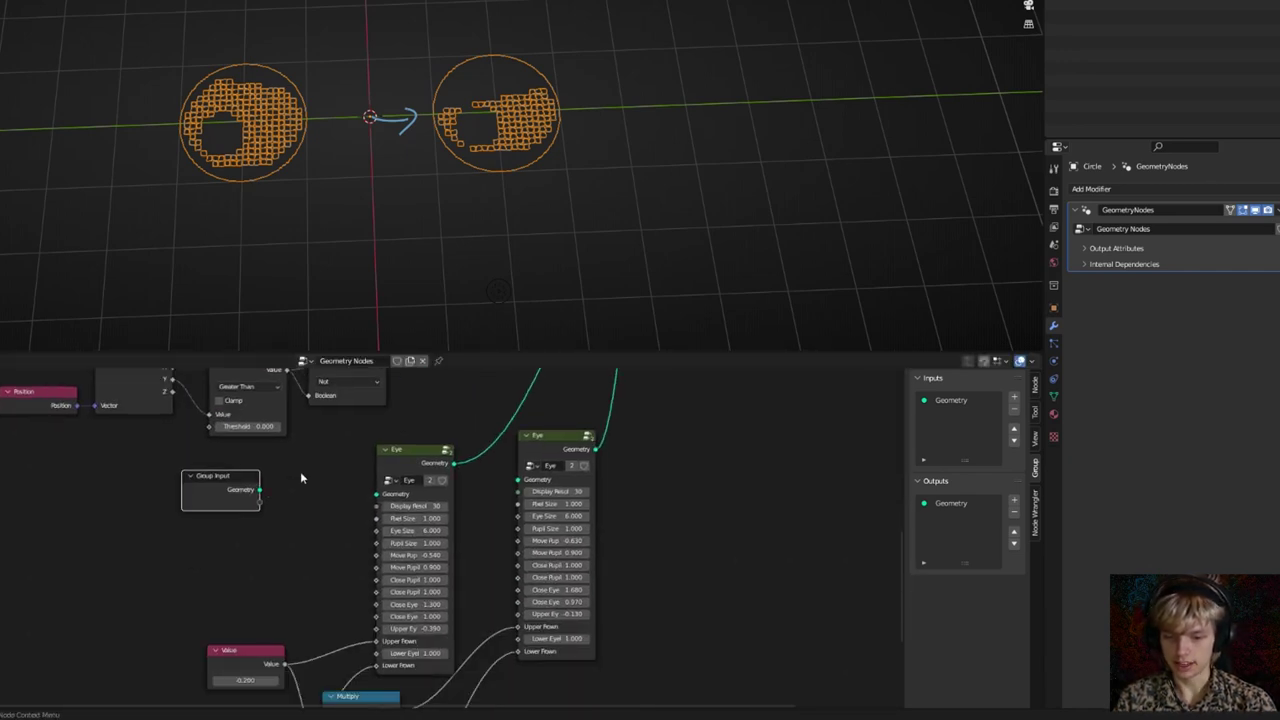
pyautogui.scroll(2, 283, 512)
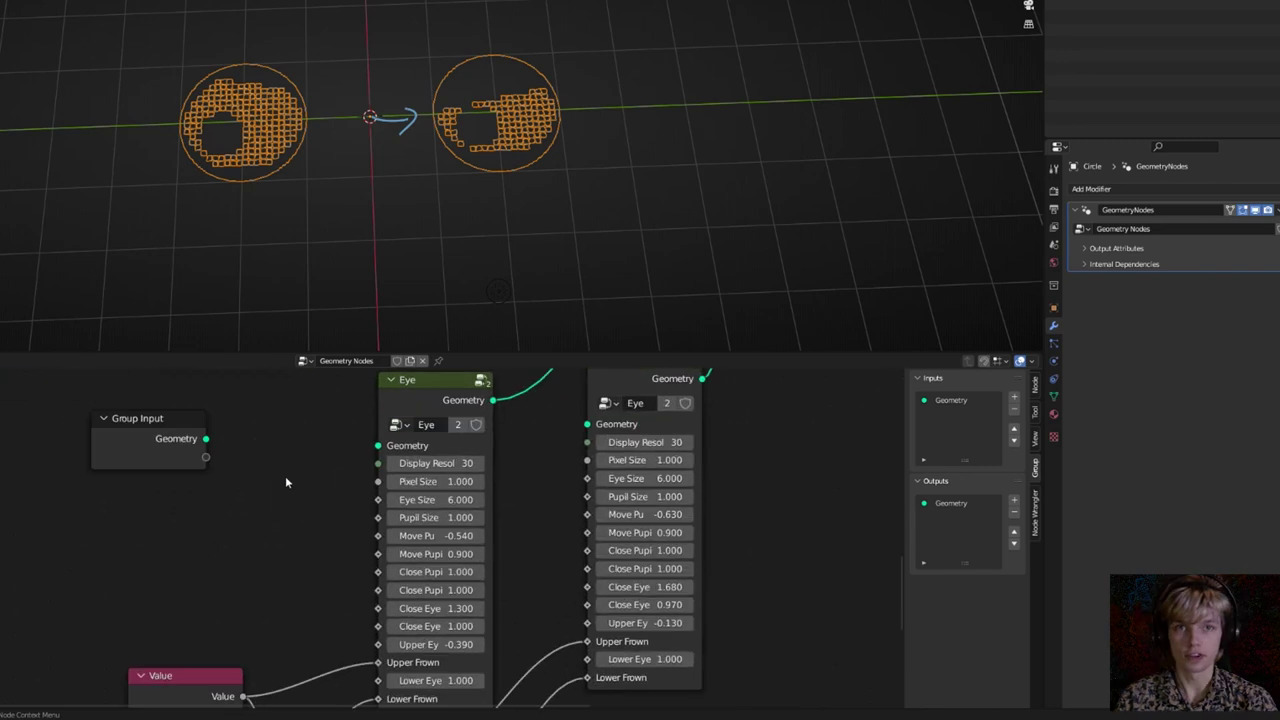
pyautogui.moveTo(205, 461); pyautogui.dragTo(378, 535)
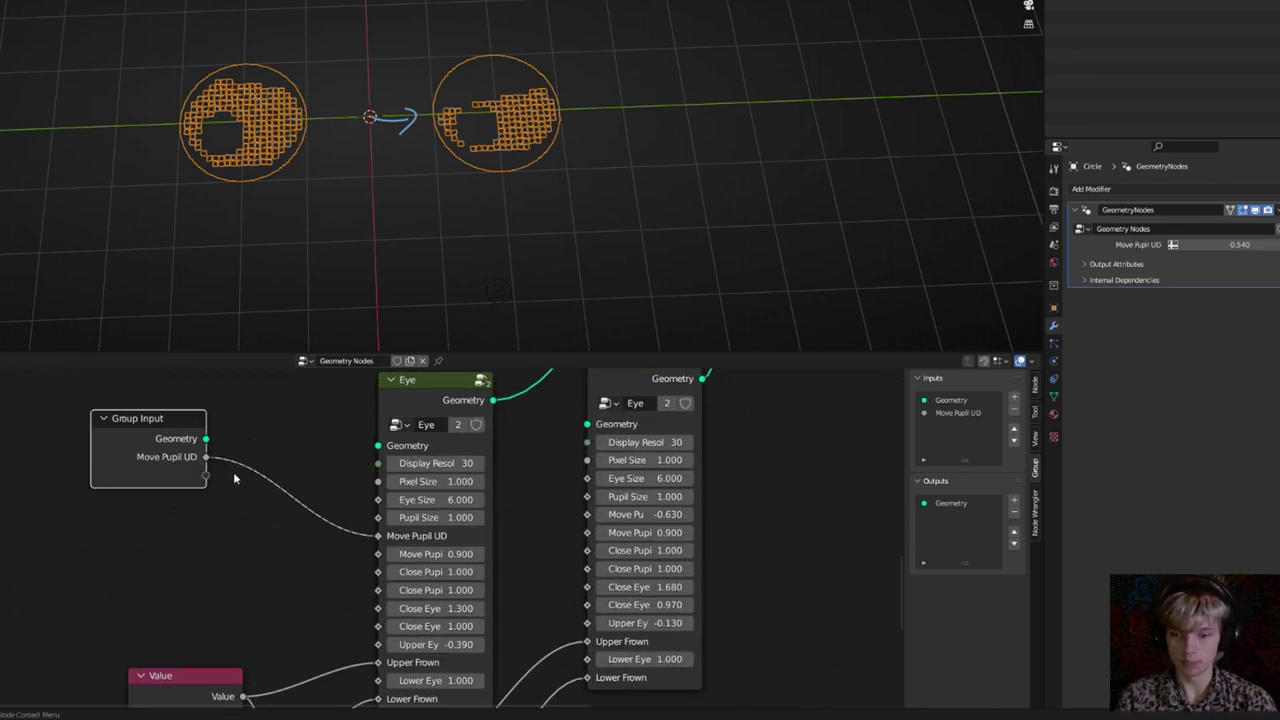
pyautogui.moveTo(205, 459); pyautogui.dragTo(592, 516)
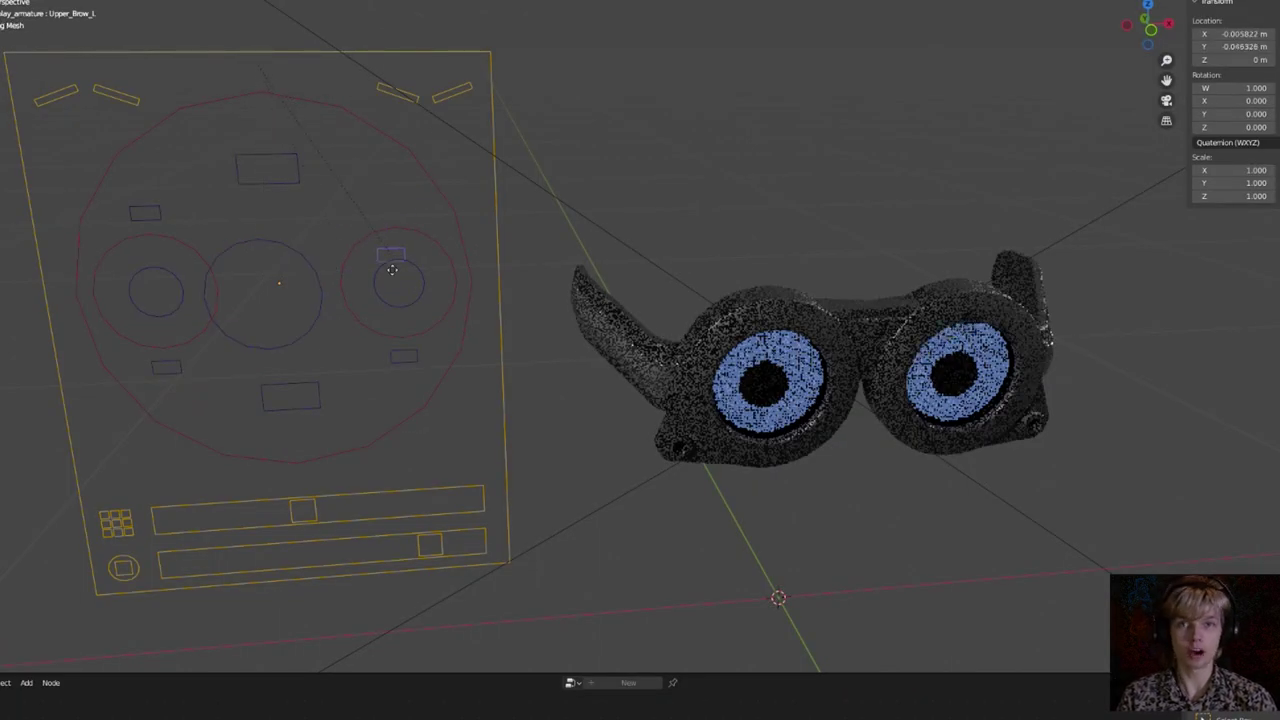
# Try the display armature's controls by moving an upper brow control and scaling the Eye_L control along Z
pyautogui.moveTo(147, 213); pyautogui.dragTo(174, 266)
pyautogui.click(169, 356)
pyautogui.click(169, 349)
pyautogui.click(428, 330)
pyautogui.press('s')
pyautogui.press('z')
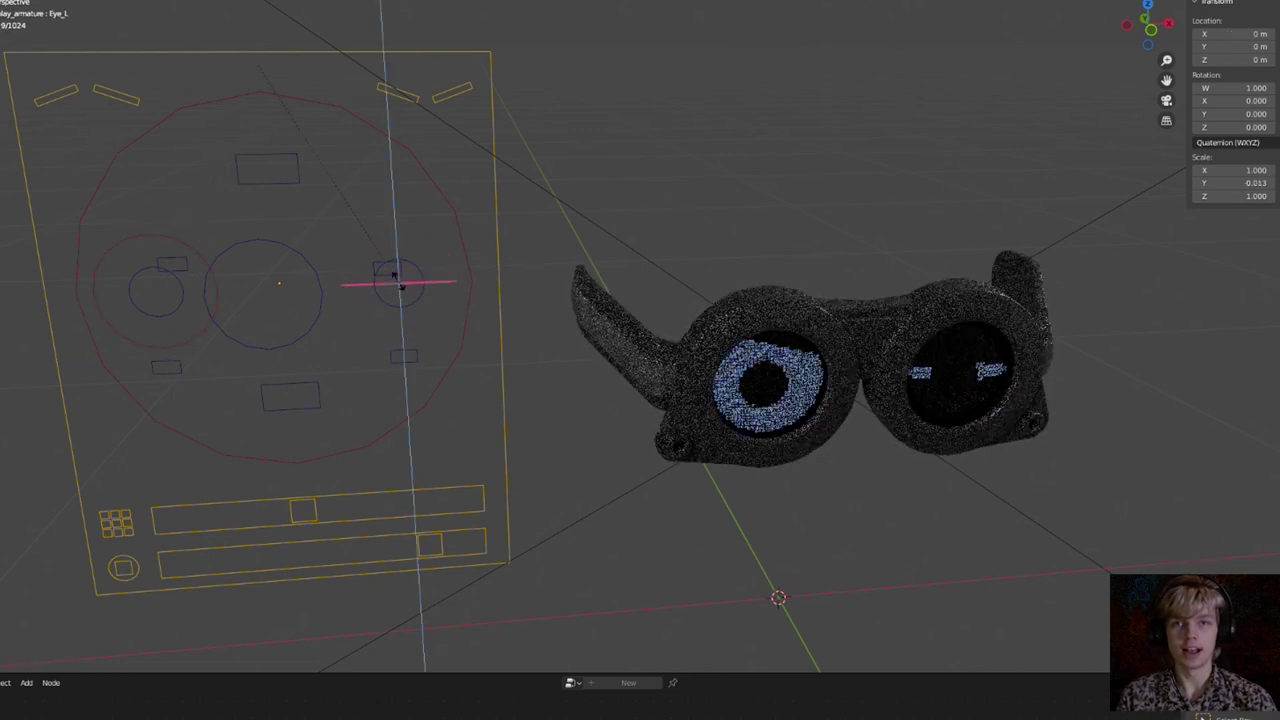
pyautogui.rightClick(412, 278)
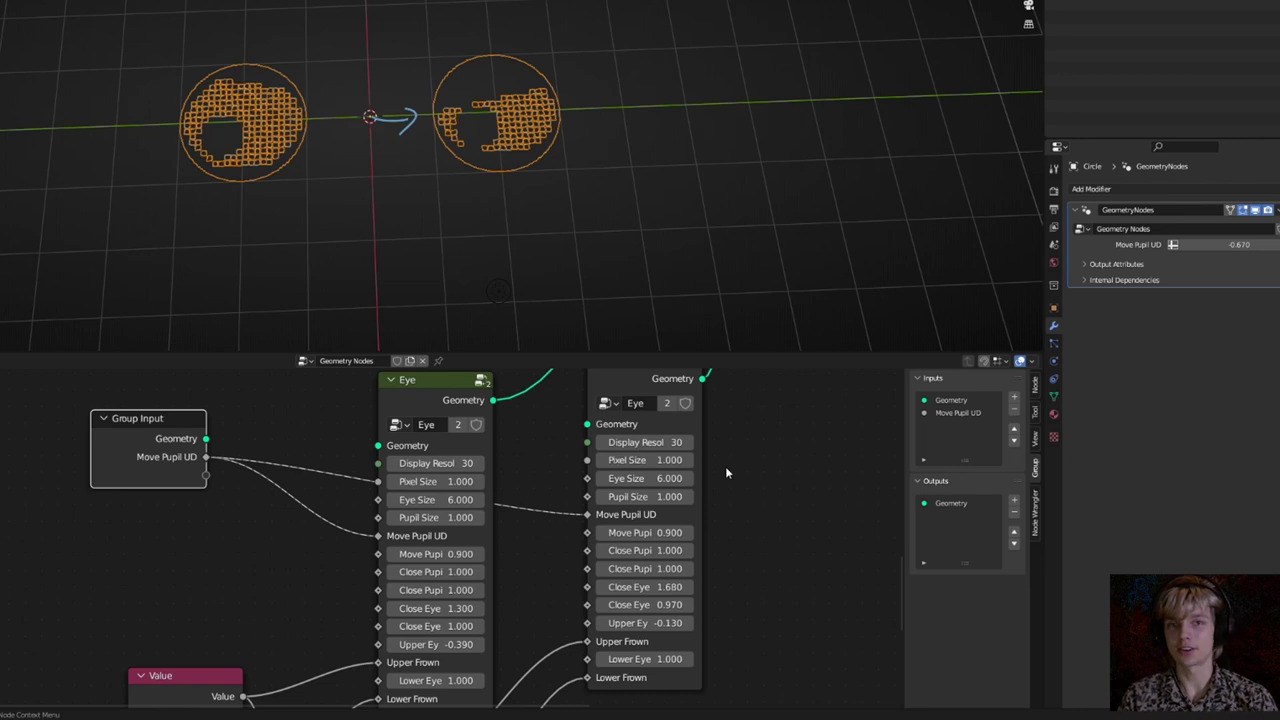
# Move the Group Output farther away and insert a duplicate Join Geometry node between the existing Join Geometry and the output
pyautogui.scroll(-5, 727, 473)
pyautogui.moveTo(727, 473); pyautogui.dragTo(394, 663, button='middle')
pyautogui.moveTo(462, 420); pyautogui.dragTo(379, 526, button='middle')
pyautogui.moveTo(405, 587); pyautogui.dragTo(556, 520)
pyautogui.click(290, 530)
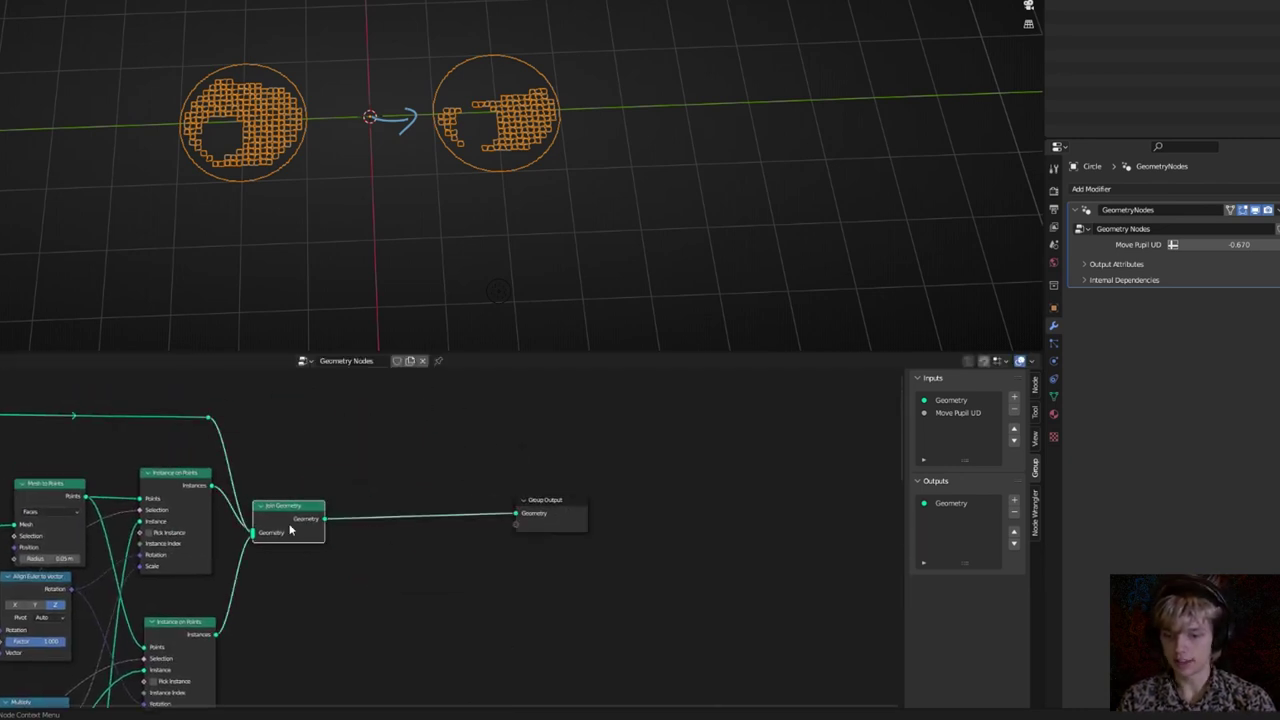
pyautogui.hotkey('shift', 'd')
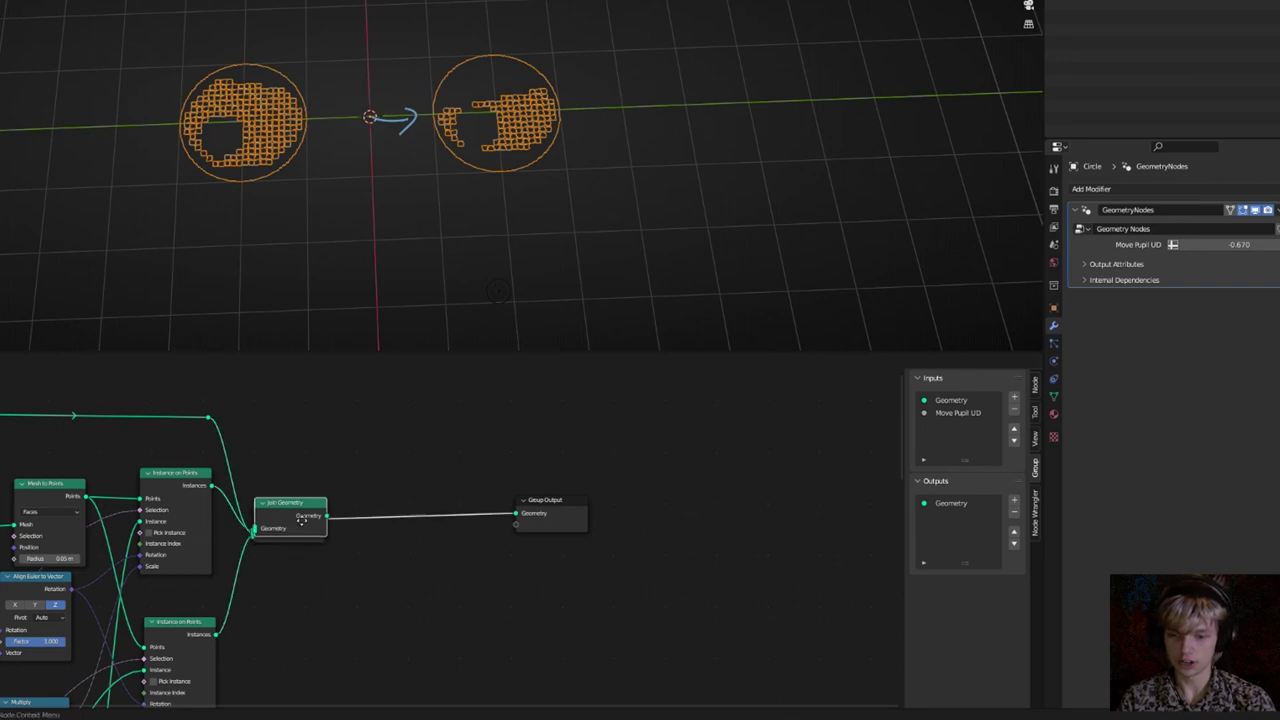
pyautogui.click(384, 527)
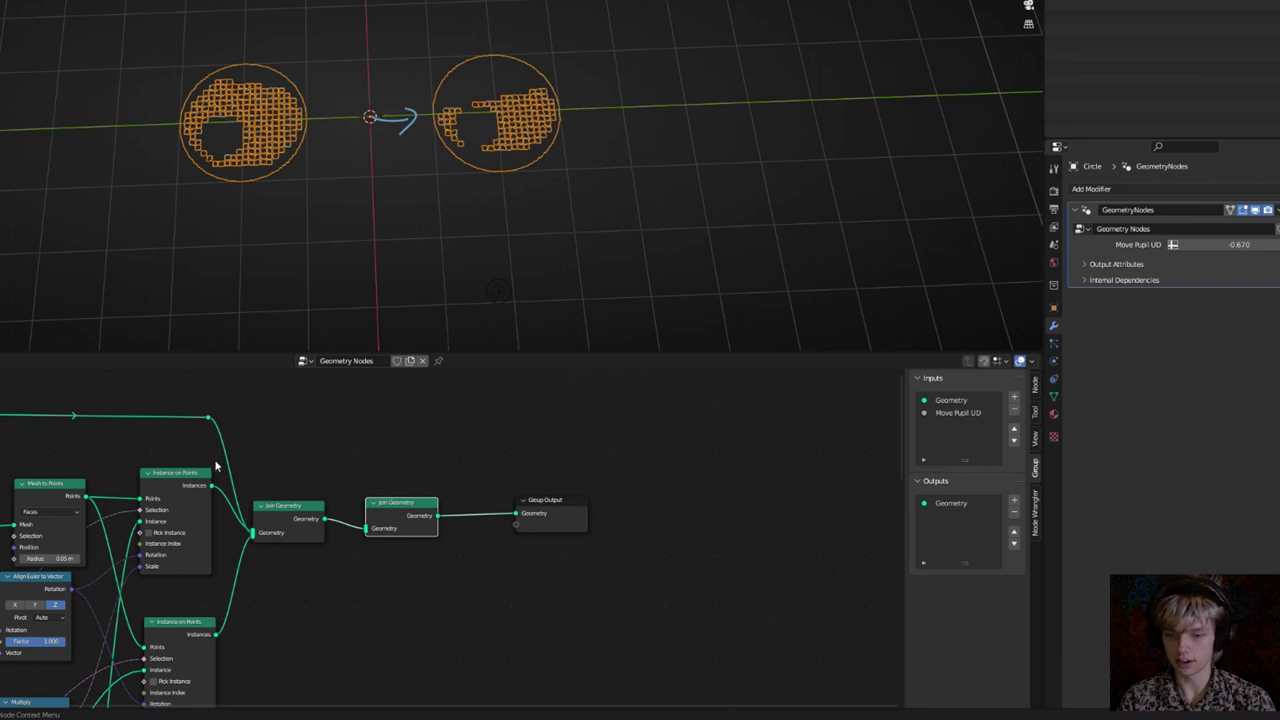
# Cut the original mesh link to the first Join Geometry node and route it into the second one instead
pyautogui.keyDown('ctrl'); pyautogui.moveTo(205, 457); pyautogui.dragTo(230, 442, button='right'); pyautogui.keyUp('ctrl')
pyautogui.moveTo(208, 417); pyautogui.dragTo(368, 529)
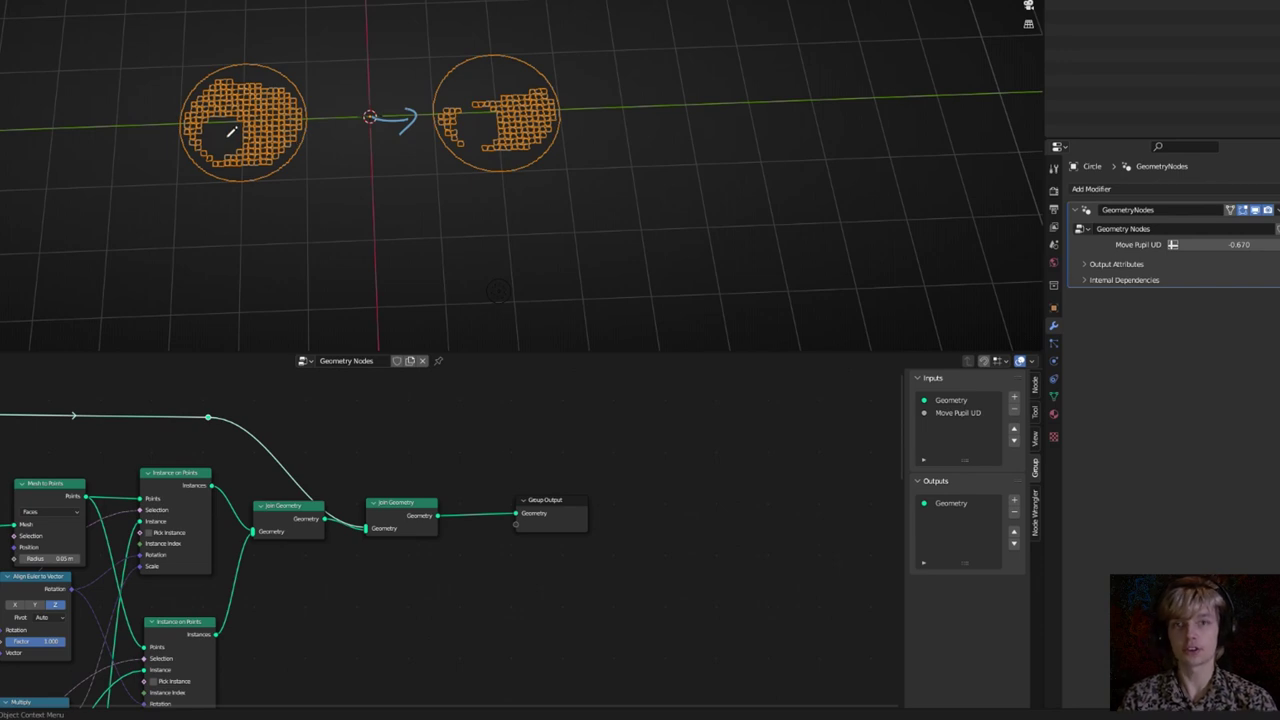
pyautogui.moveTo(277, 519); pyautogui.dragTo(275, 523)
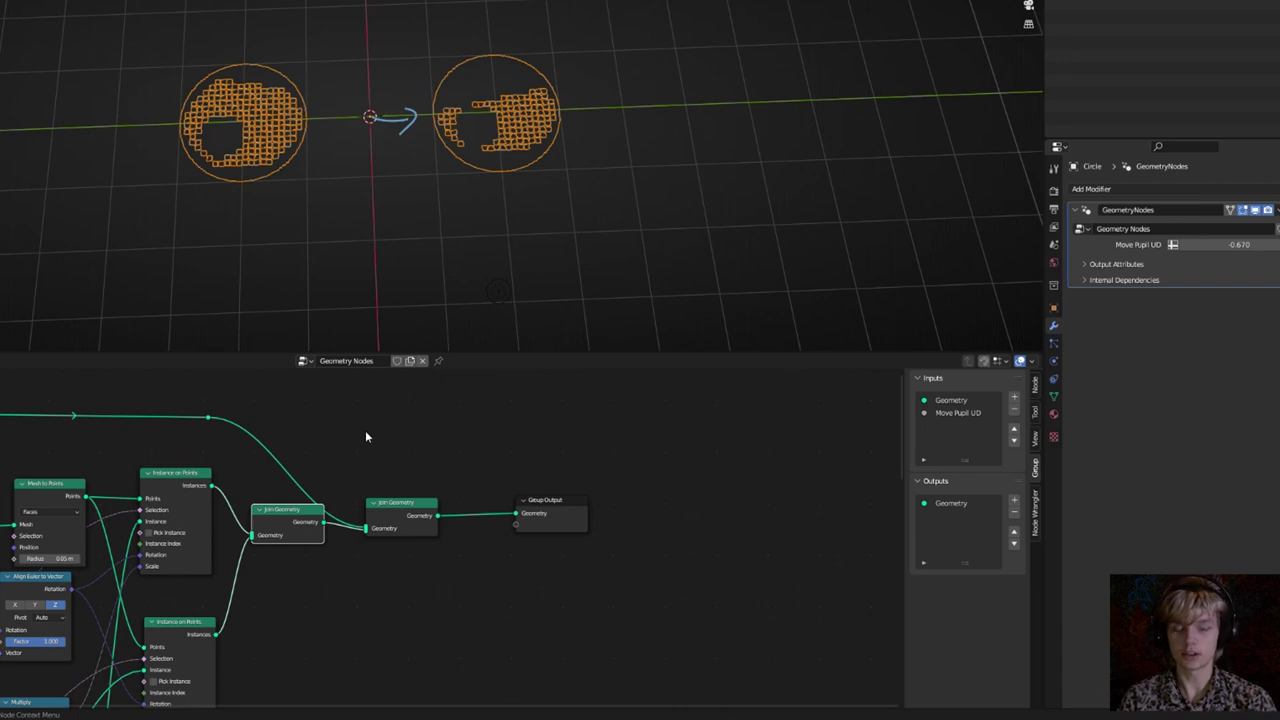
# Insert a Set Material node on the link between the two Join Geometry nodes
pyautogui.hotkey('shift', 'a')
pyautogui.write('set')
pyautogui.click(398, 453)
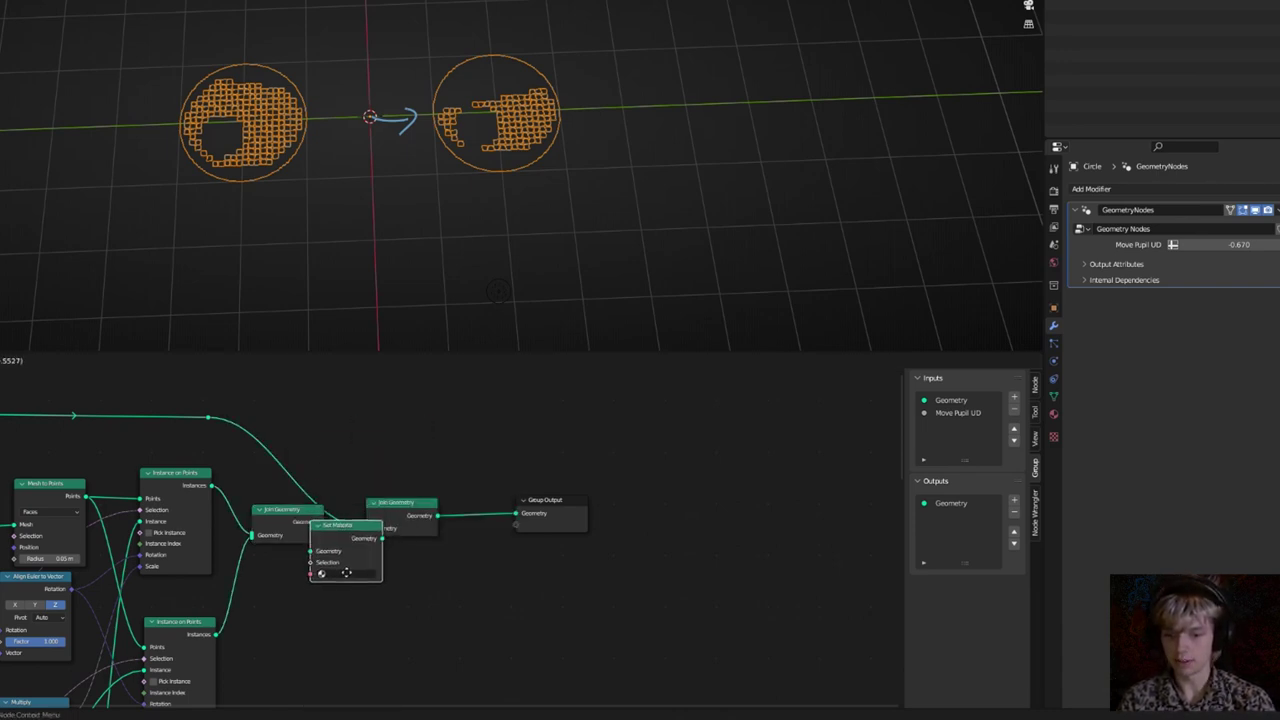
pyautogui.click(342, 570)
pyautogui.moveTo(399, 546); pyautogui.dragTo(402, 547)
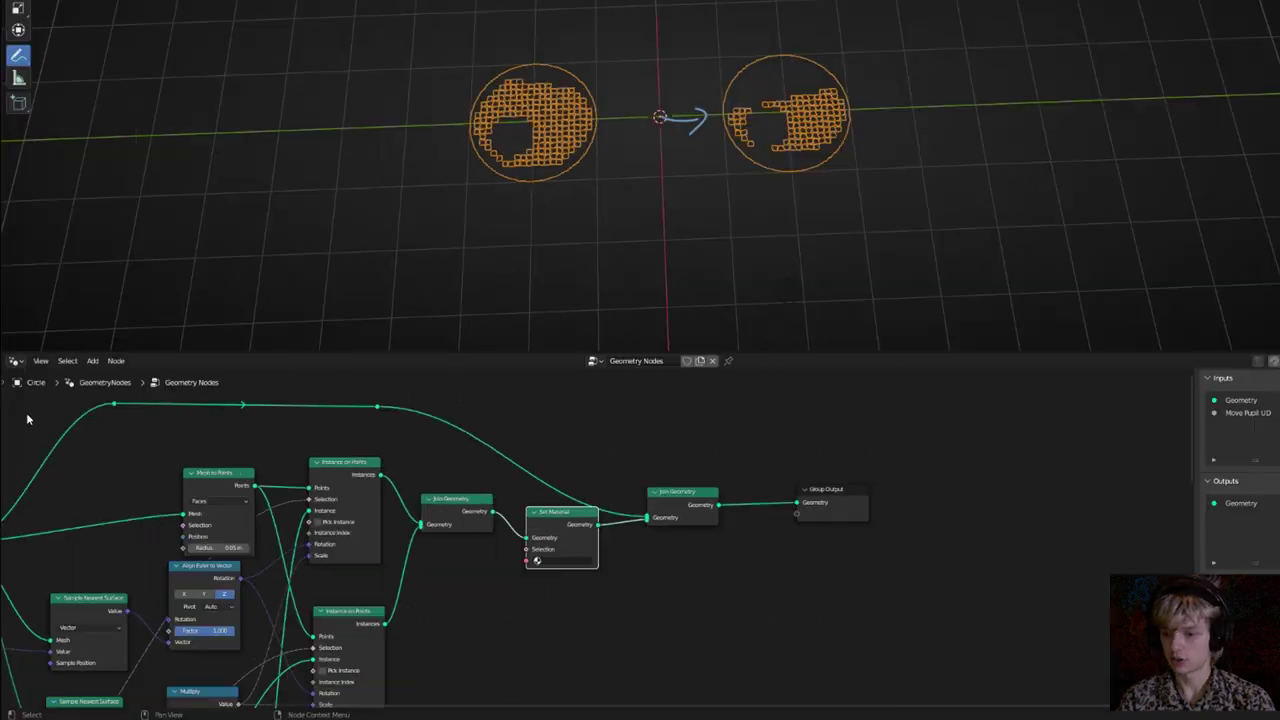
# Split the node editor area in two and switch the left part to the Shader Editor
pyautogui.moveTo(6, 360); pyautogui.dragTo(888, 490)
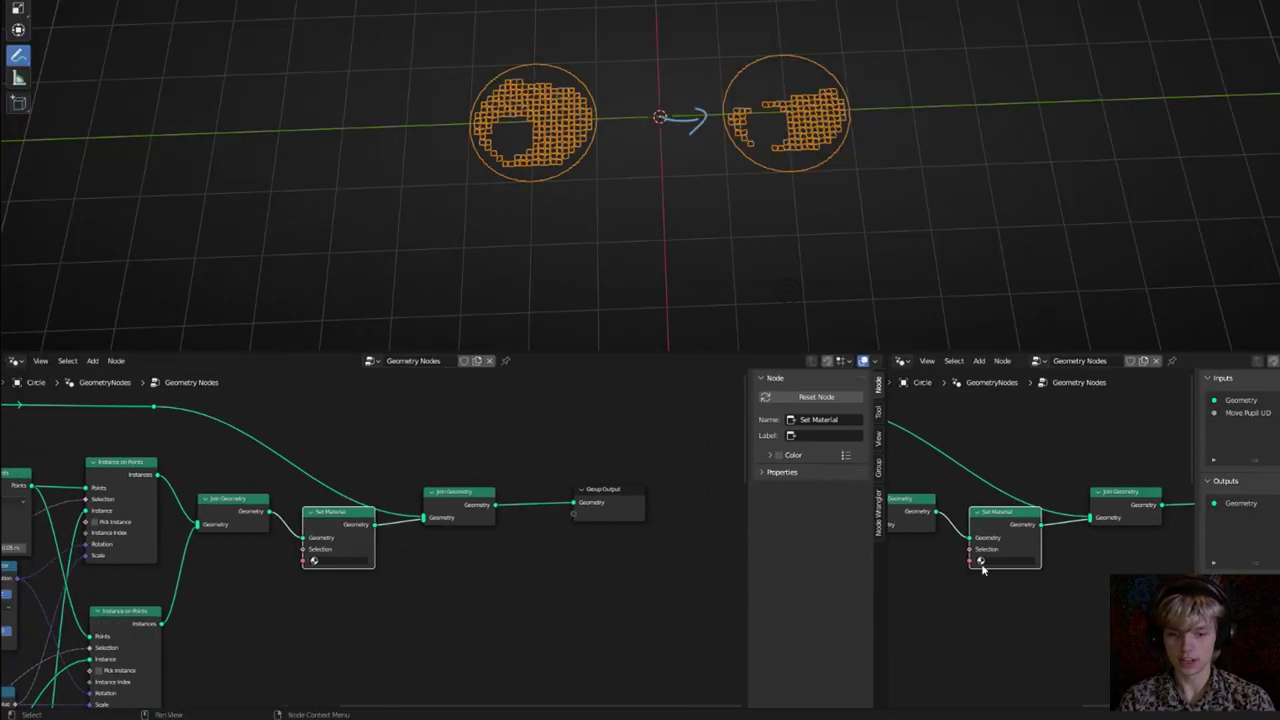
pyautogui.click(15, 361)
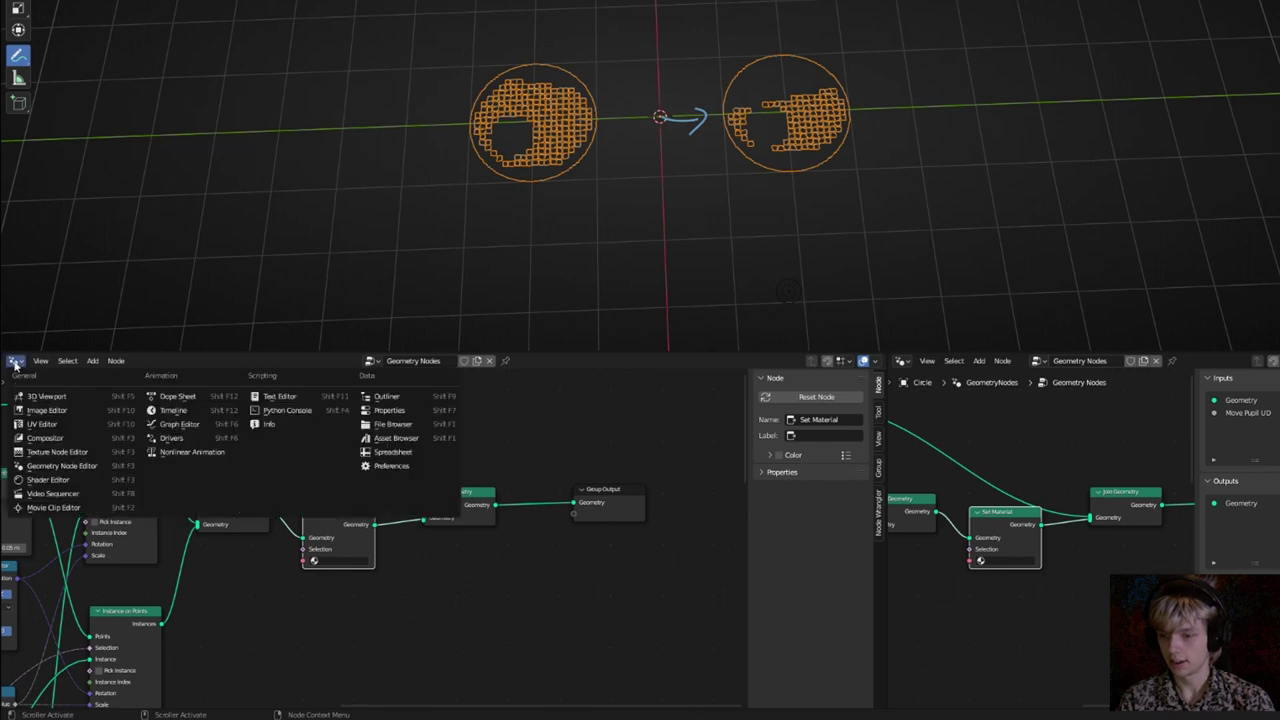
pyautogui.click(68, 479)
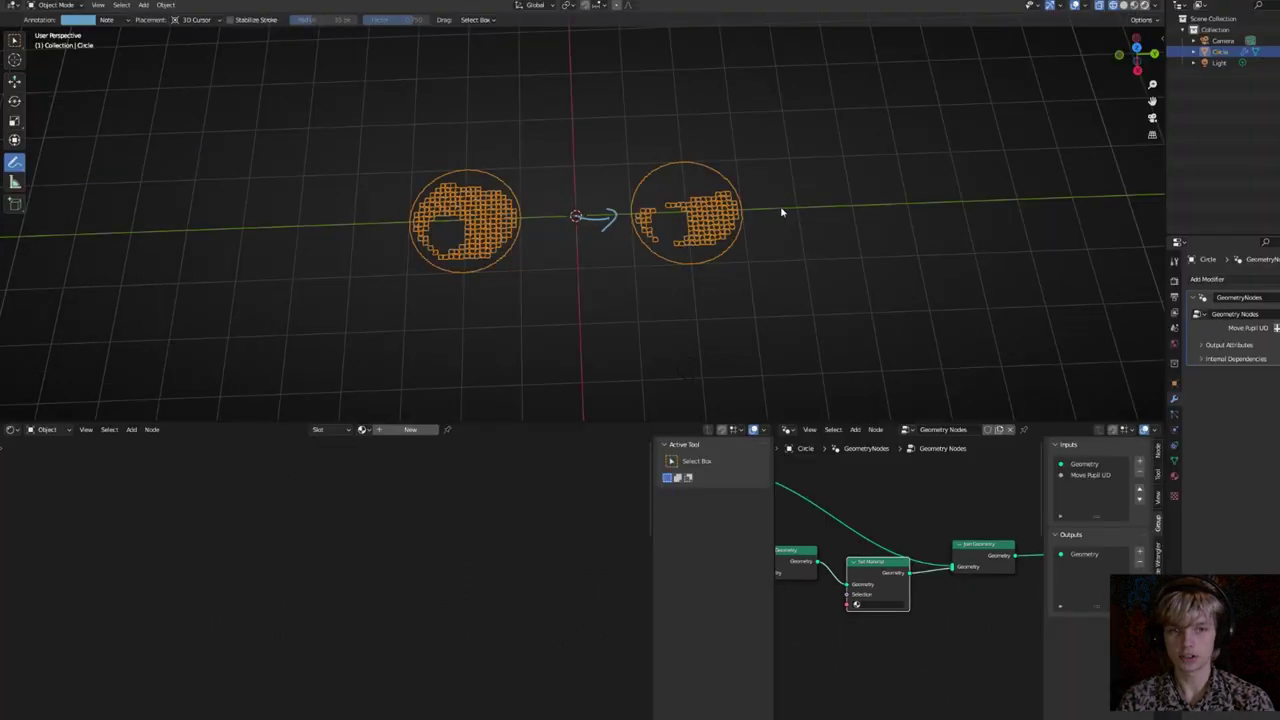
# Switch the viewport to rendered shading and choose the Annotate Eraser to remove the arrow near the origin
pyautogui.click(1145, 5)
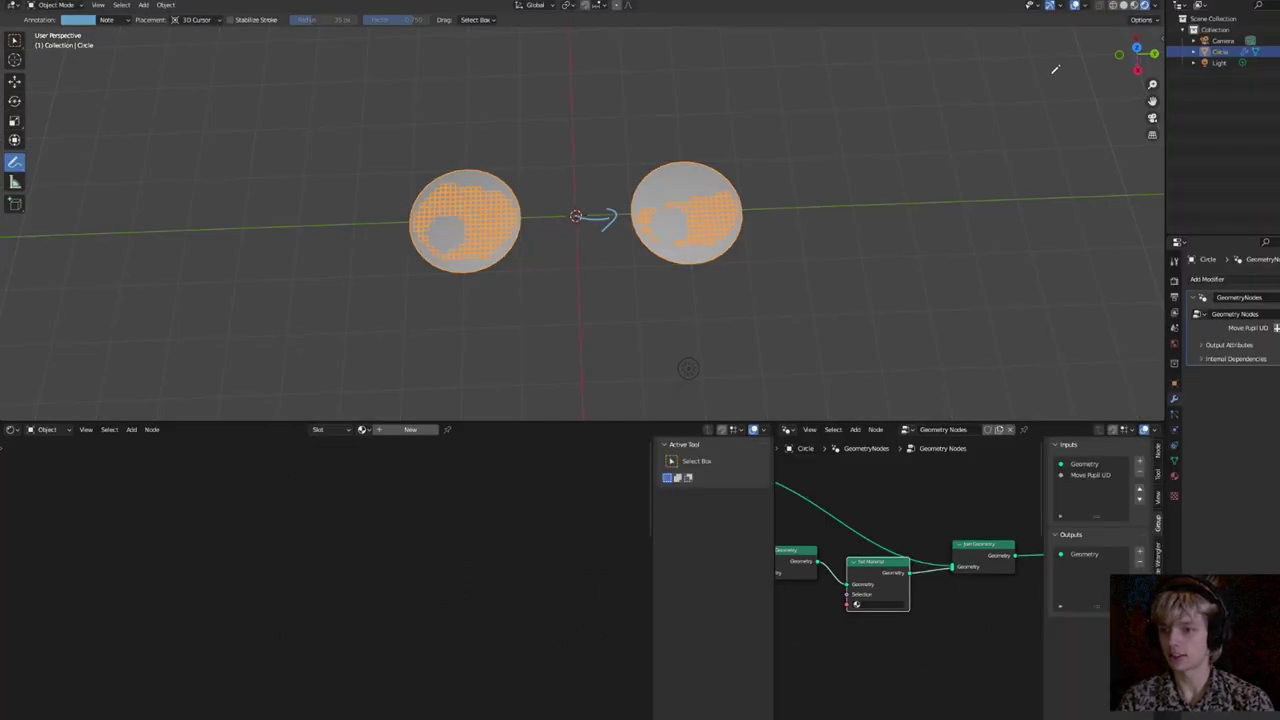
pyautogui.moveTo(15, 162); pyautogui.dragTo(75, 232)
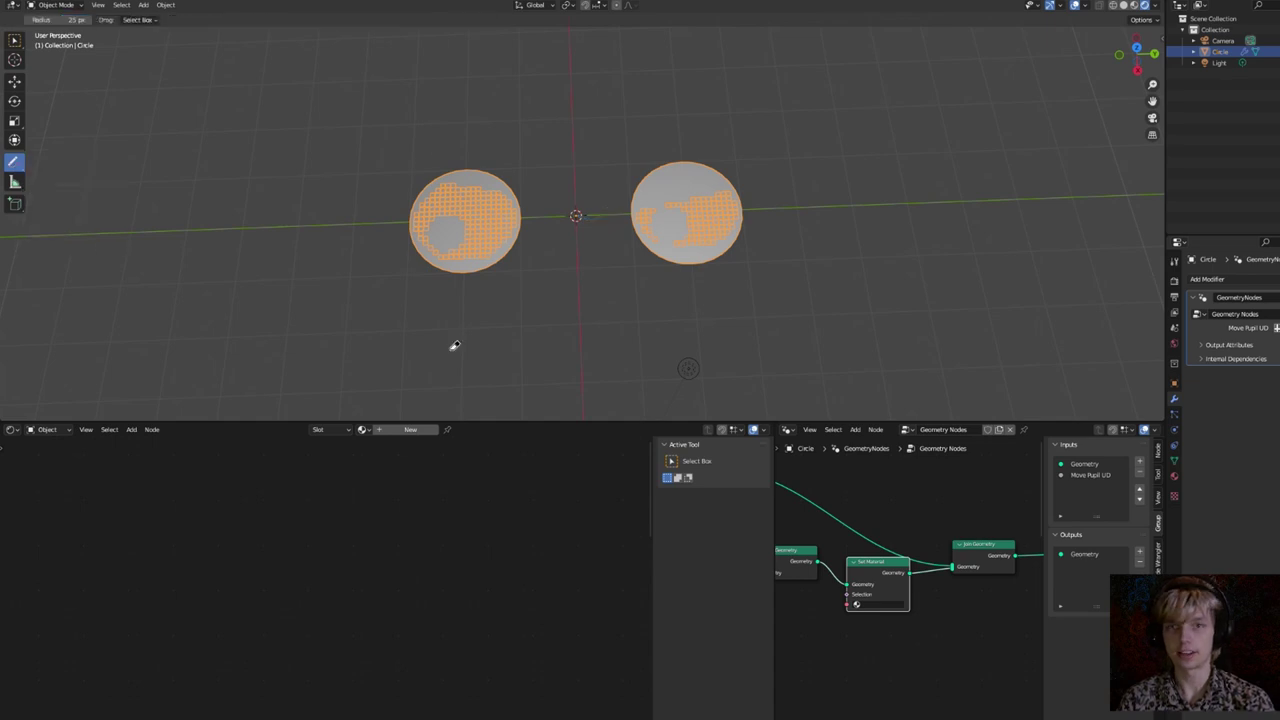
# Create a new material for the circle object
pyautogui.click(406, 431)
pyautogui.moveTo(217, 528); pyautogui.dragTo(487, 553, button='middle')
pyautogui.scroll(2, 486, 552)
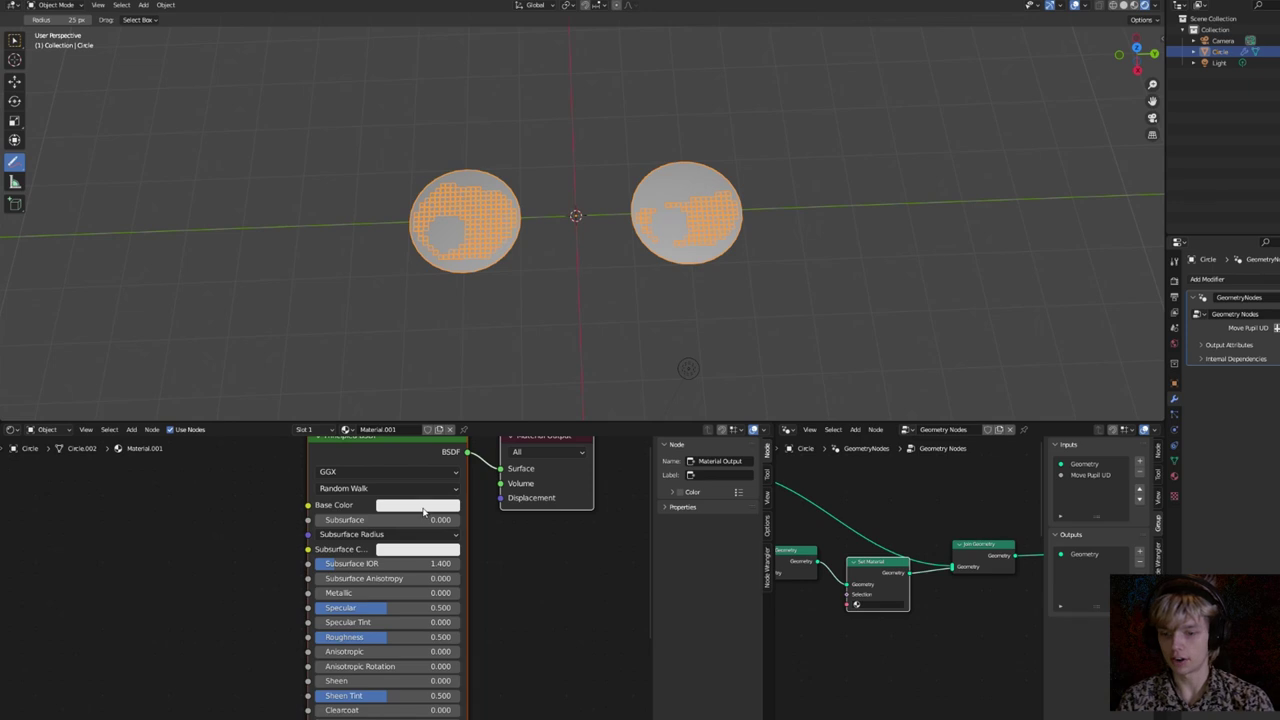
# Name the circle's material Backplate, darken its base color to near black and set its roughness to 1.000
pyautogui.click(423, 511)
pyautogui.moveTo(490, 339); pyautogui.dragTo(490, 412)
pyautogui.moveTo(360, 638); pyautogui.dragTo(463, 643)
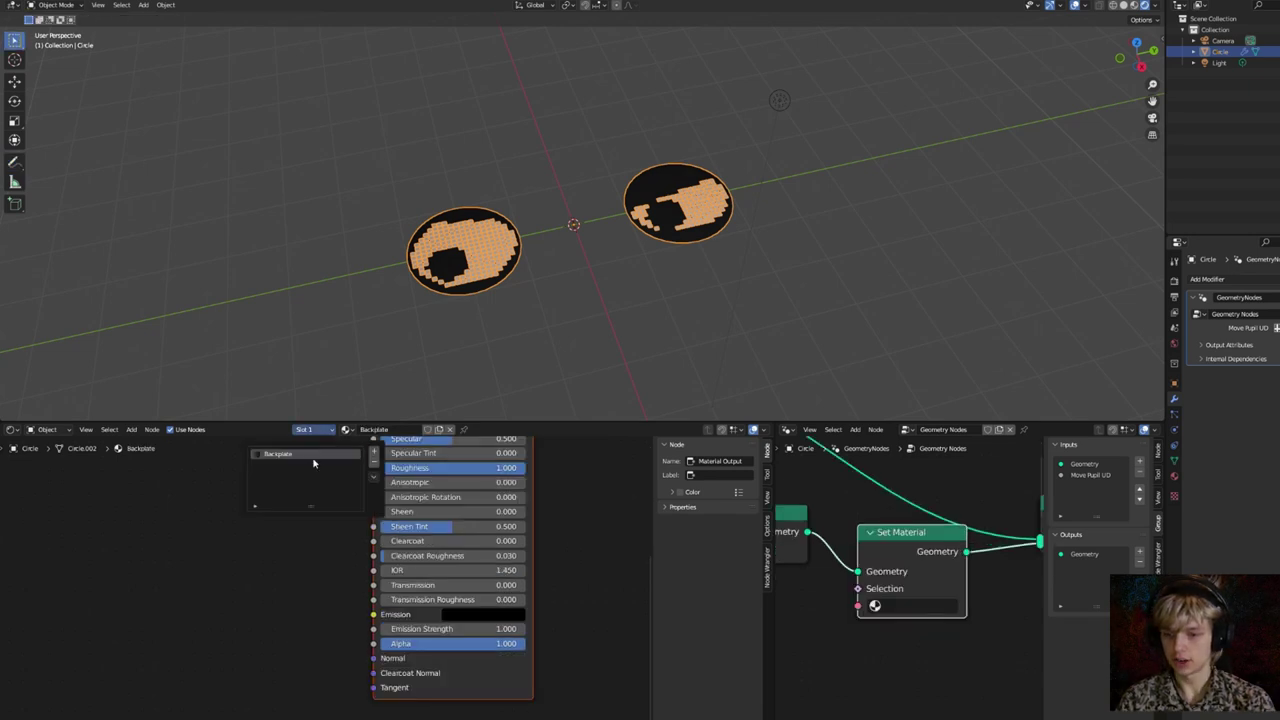
# Add a second material slot to the circle and create a new material in it named Eye
pyautogui.click(378, 453)
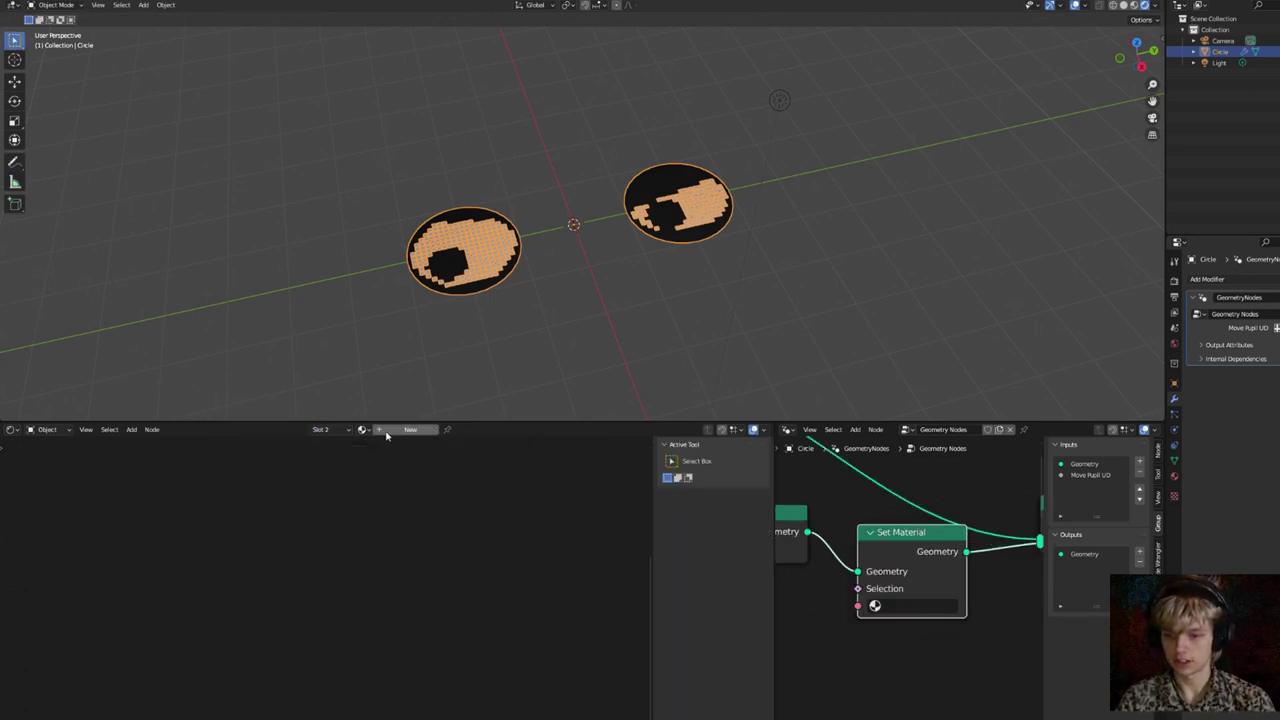
pyautogui.click(387, 434)
pyautogui.click(394, 430)
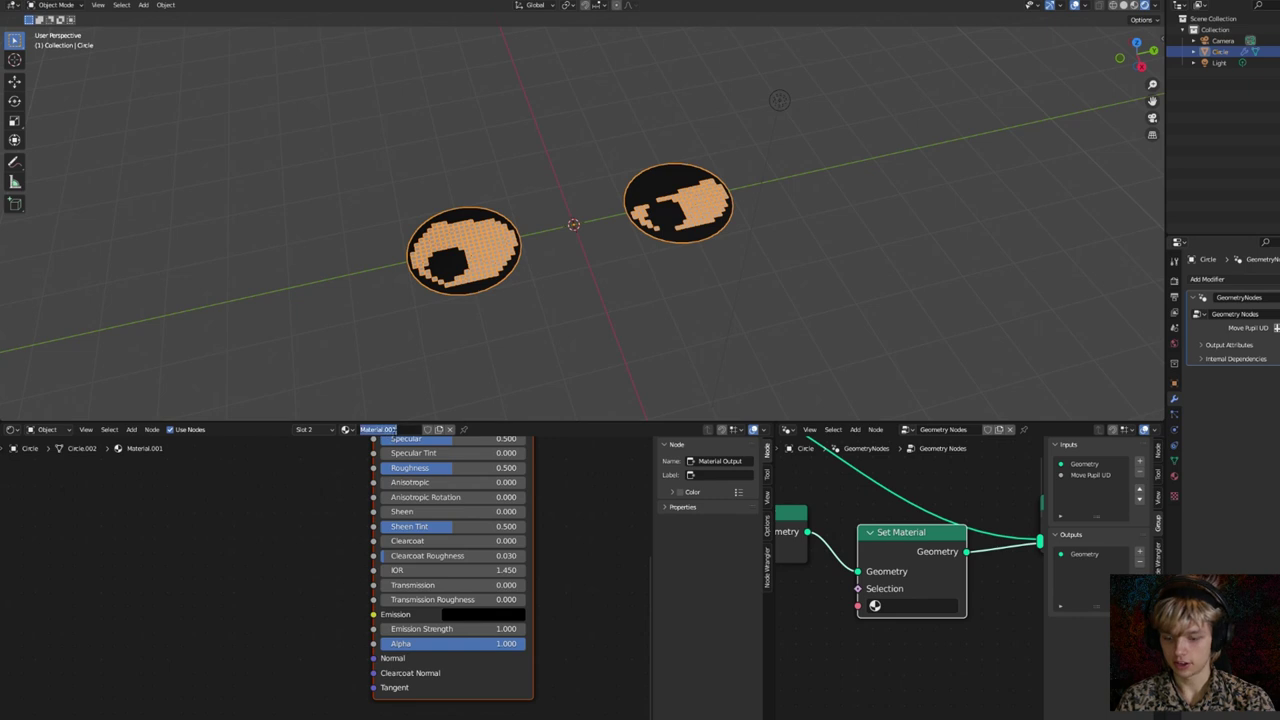
pyautogui.write('Eye')
pyautogui.press('Return')
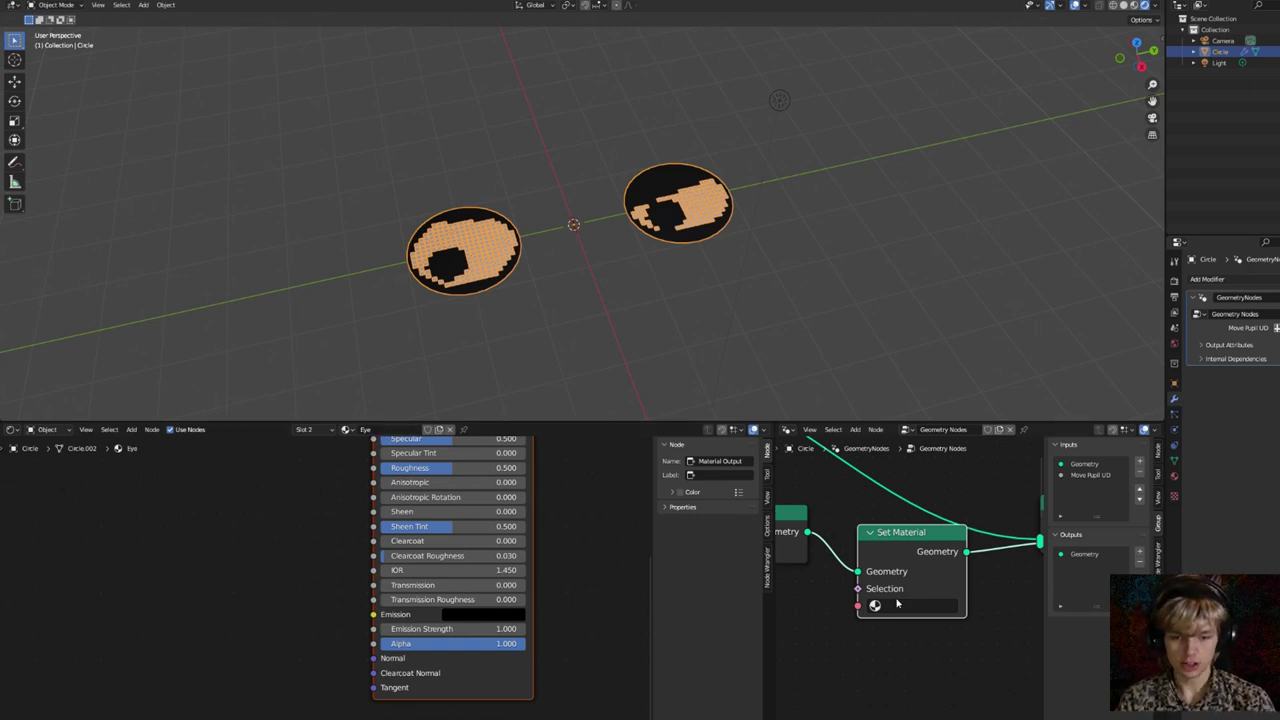
# Assign the Eye material in the Set Material node and deselect the circle object
pyautogui.click(905, 605)
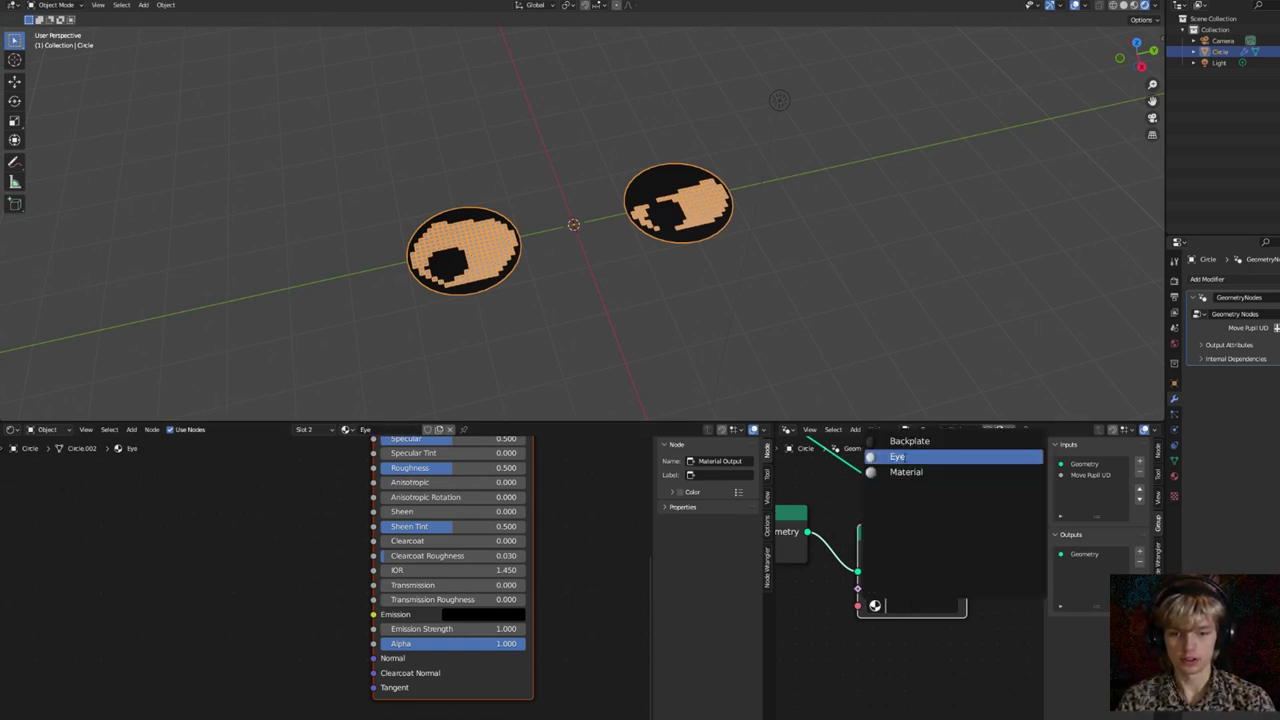
pyautogui.click(905, 456)
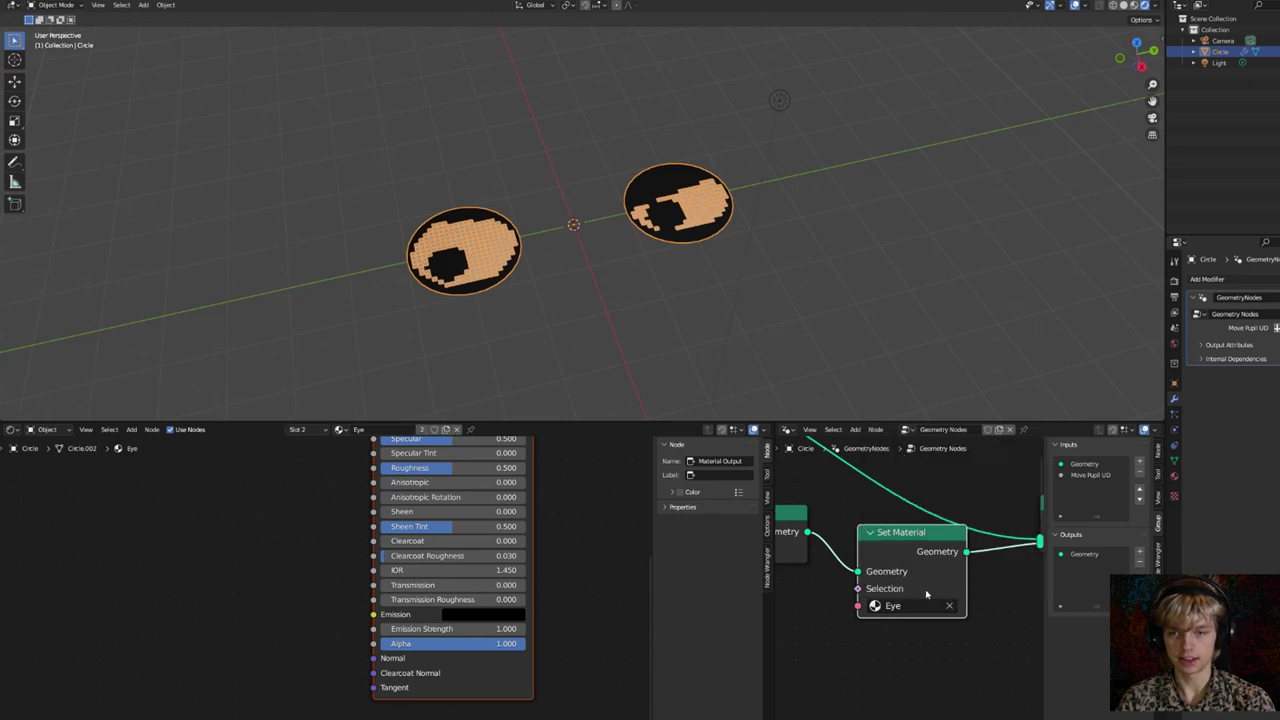
pyautogui.click(667, 392)
pyautogui.moveTo(601, 281); pyautogui.dragTo(575, 316, button='middle')
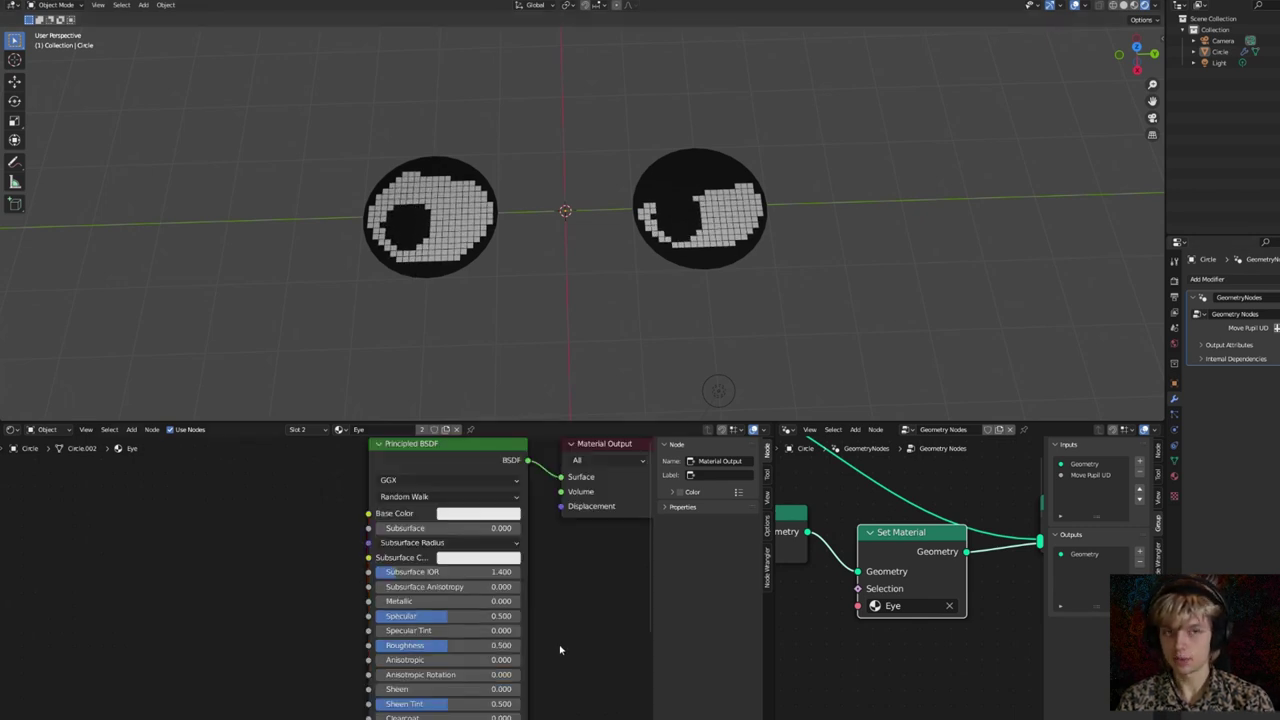
# Give the Eye material a bright cyan emission color with an emission strength of 7.800
pyautogui.scroll(-3, 561, 649)
pyautogui.moveTo(563, 646); pyautogui.dragTo(562, 466, button='middle')
pyautogui.scroll(4, 530, 560)
pyautogui.moveTo(582, 562); pyautogui.dragTo(534, 587, button='middle')
pyautogui.click(464, 562)
pyautogui.moveTo(543, 449); pyautogui.dragTo(543, 336)
pyautogui.moveTo(474, 395); pyautogui.dragTo(433, 389)
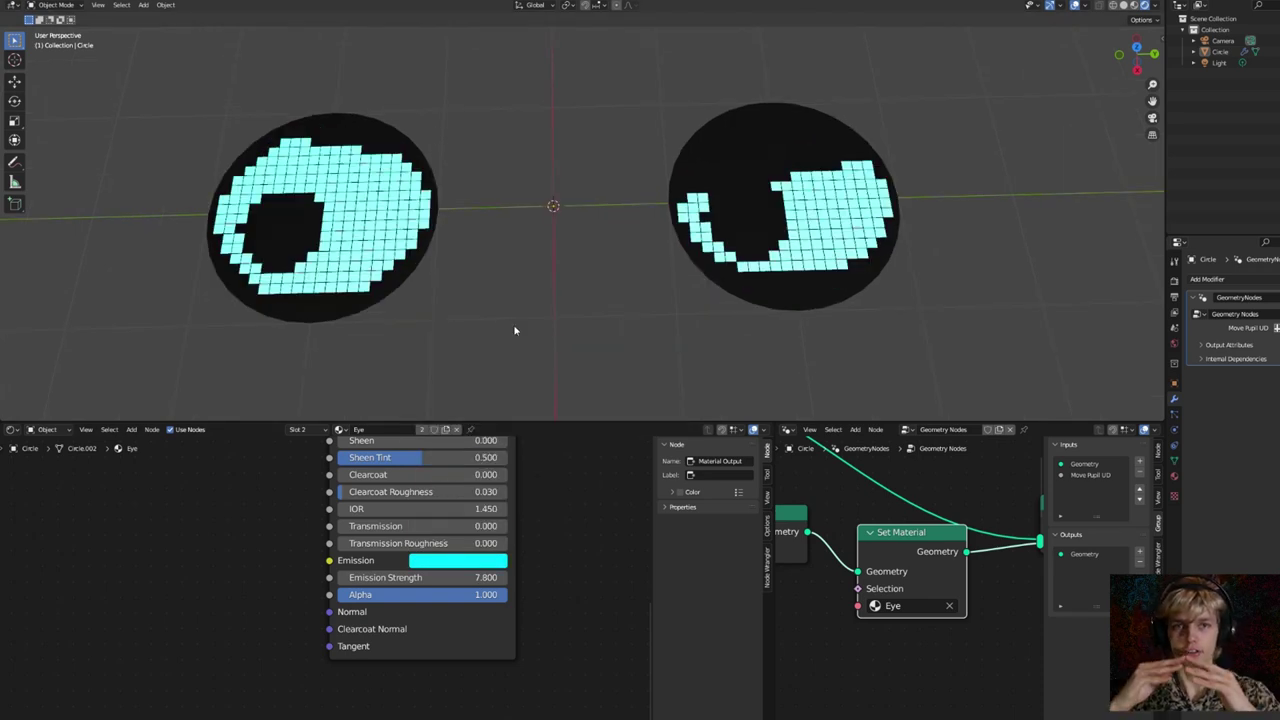
# Add a UV sphere and move it along the Y axis to enclose the fully open eye
pyautogui.scroll(-2, 517, 331)
pyautogui.hotkey('shift', 'a')
pyautogui.moveTo(567, 246)
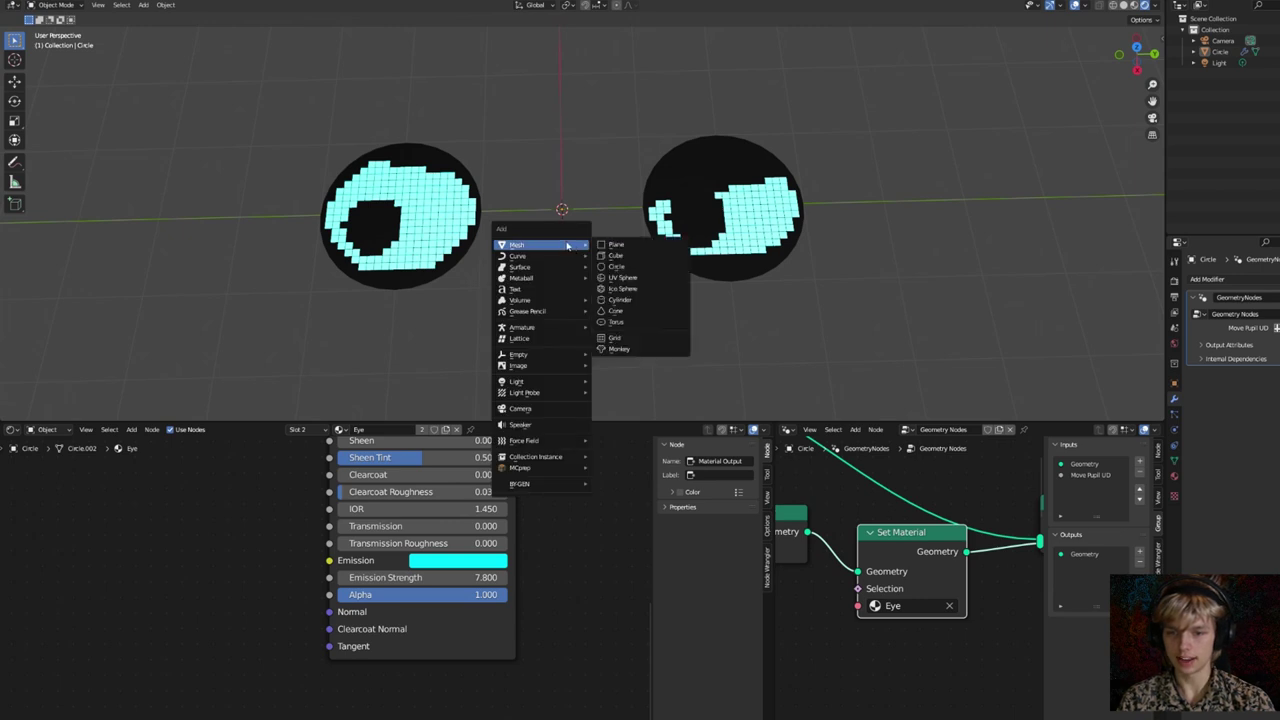
pyautogui.click(624, 277)
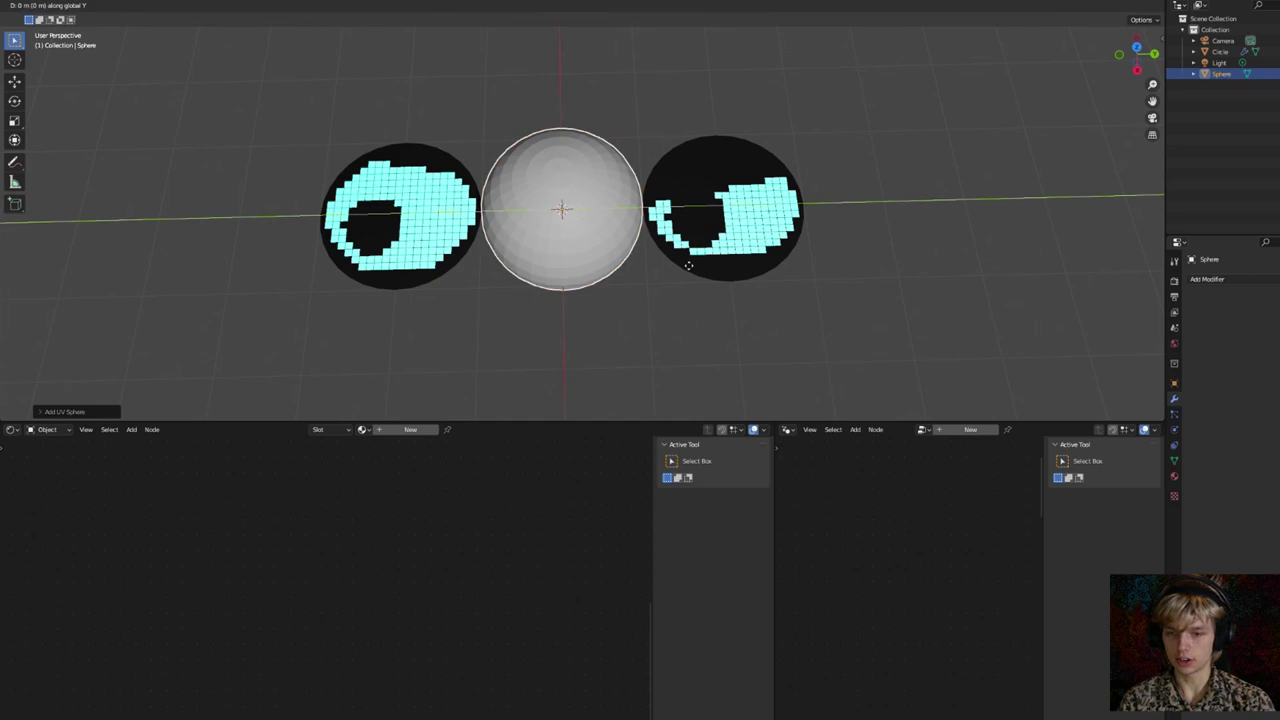
pyautogui.press('g')
pyautogui.click(530, 279)
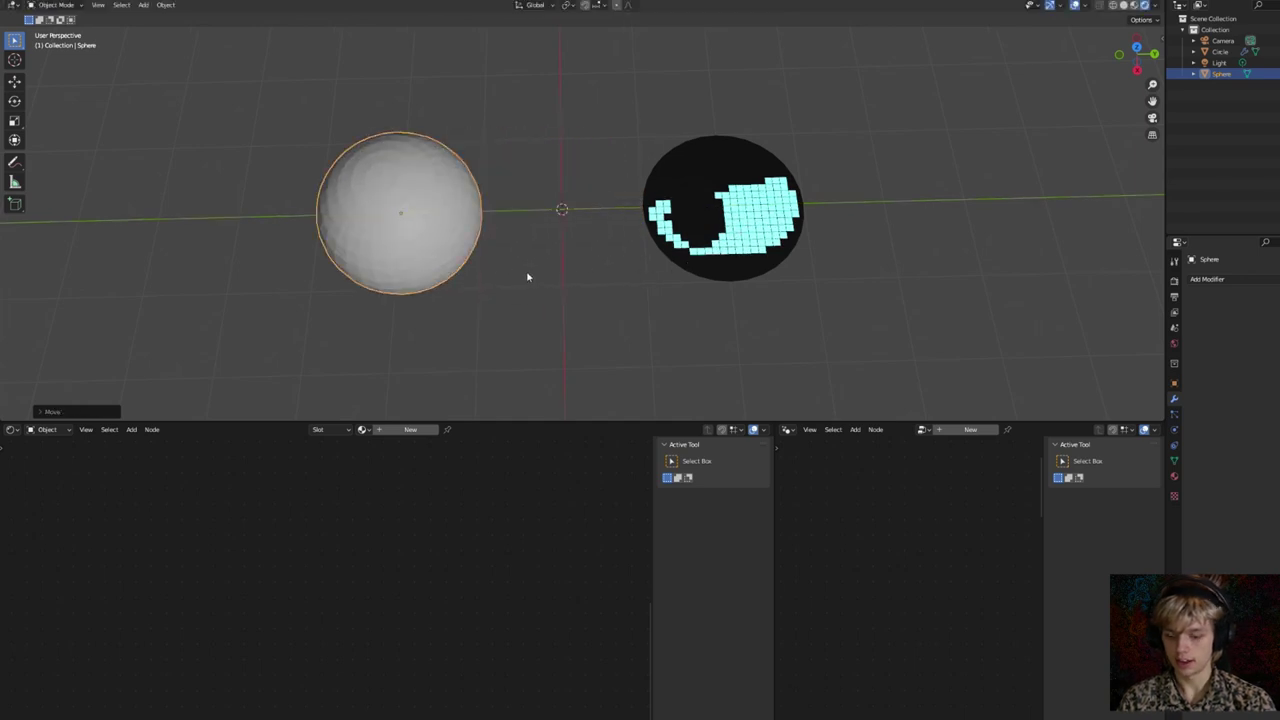
# Duplicate the sphere's mesh in Edit Mode and move the copy 4 m along Y onto the other eye
pyautogui.press('Tab')
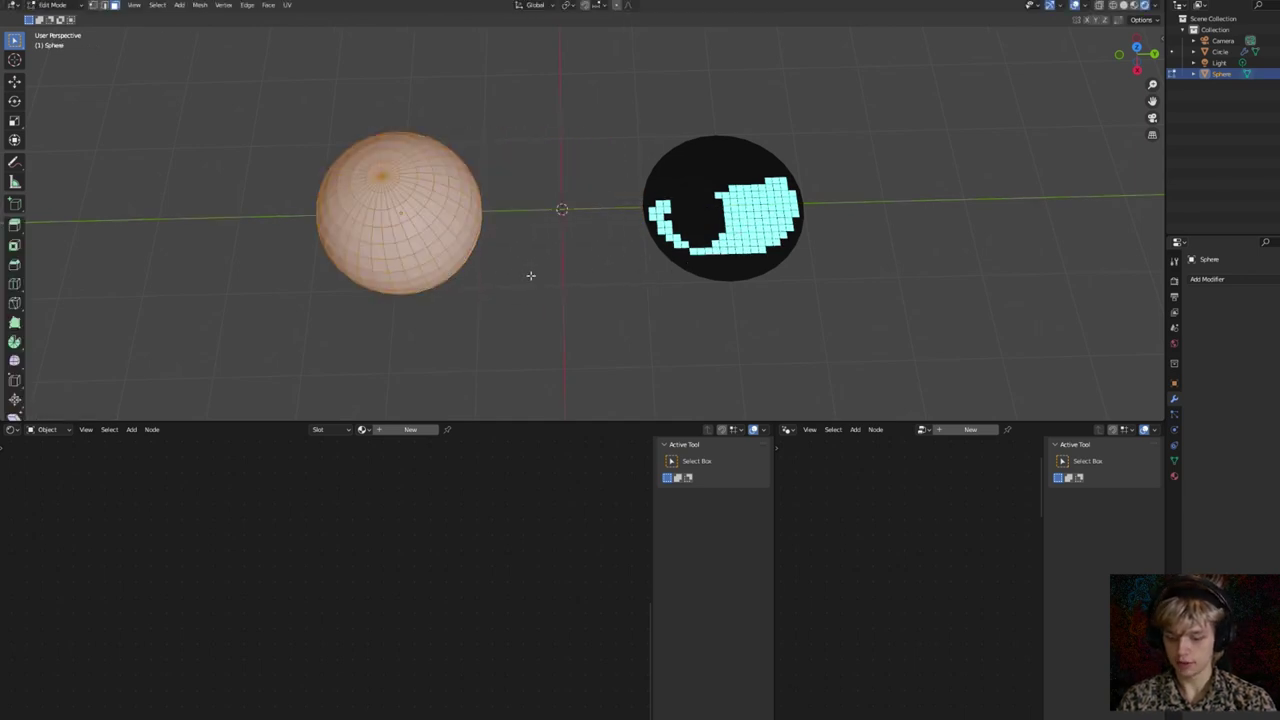
pyautogui.press('g')
pyautogui.press('x')
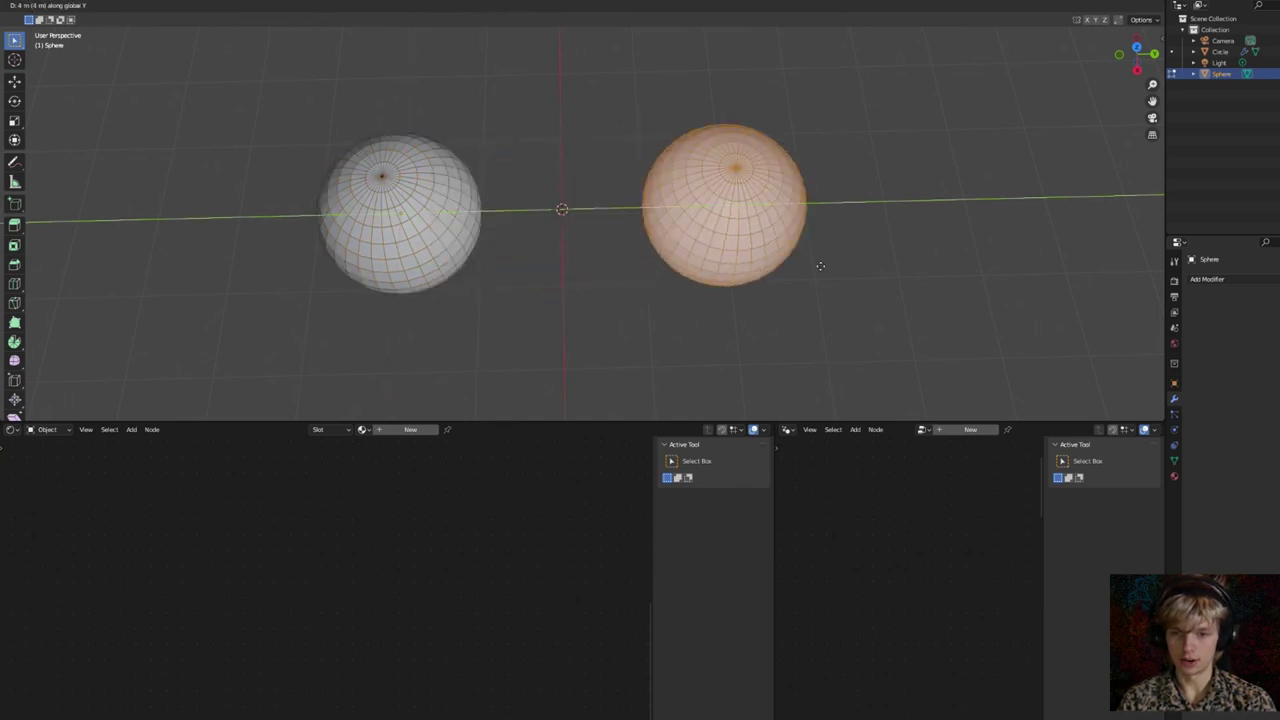
pyautogui.click(821, 266)
# Select both spheres' geometry, return to Object Mode and shade the sphere object smooth
pyautogui.press('a')
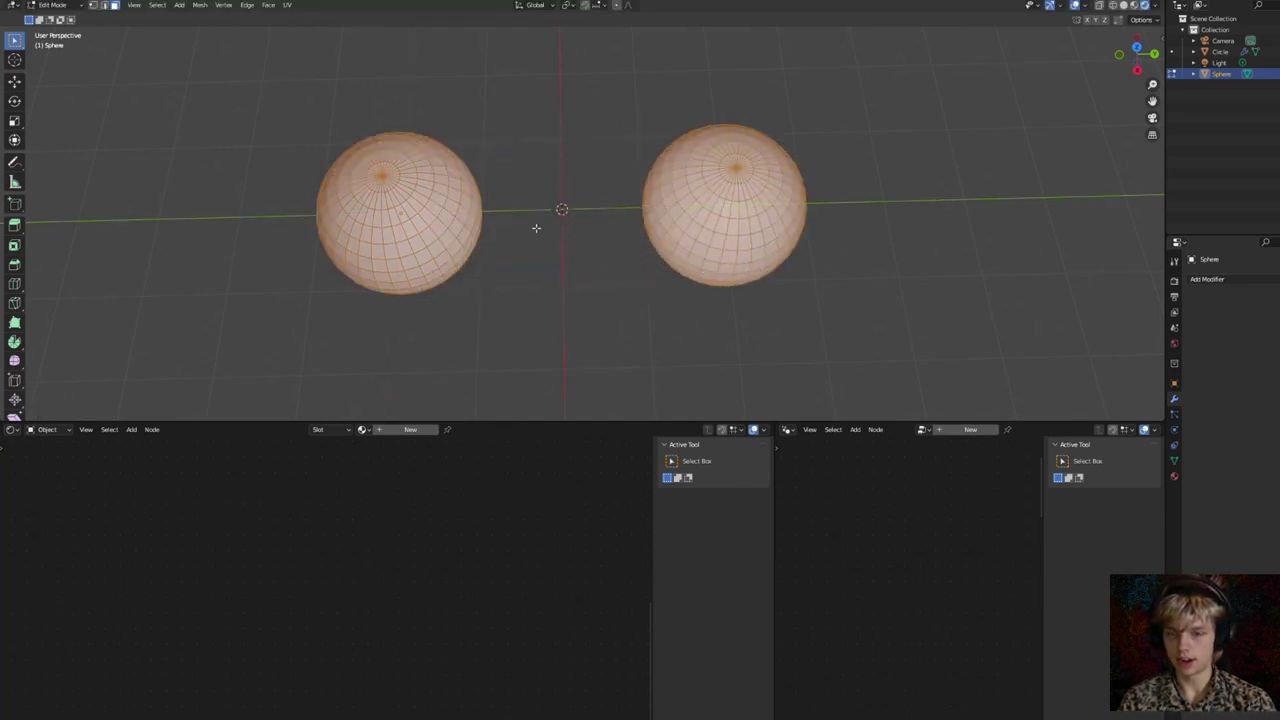
pyautogui.press('Tab')
pyautogui.rightClick(535, 230)
pyautogui.click(504, 204)
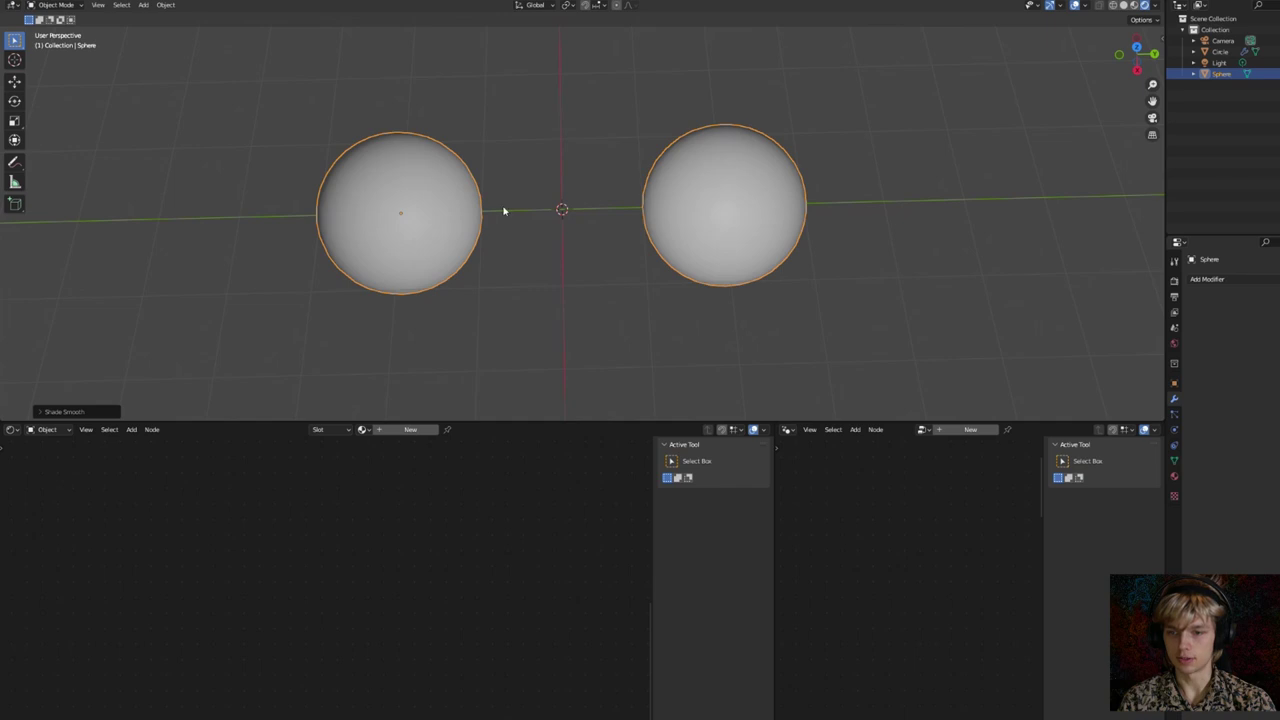
# Create a new material for the sphere object and name it Glas
pyautogui.click(404, 429)
pyautogui.moveTo(490, 325); pyautogui.dragTo(507, 281, button='middle')
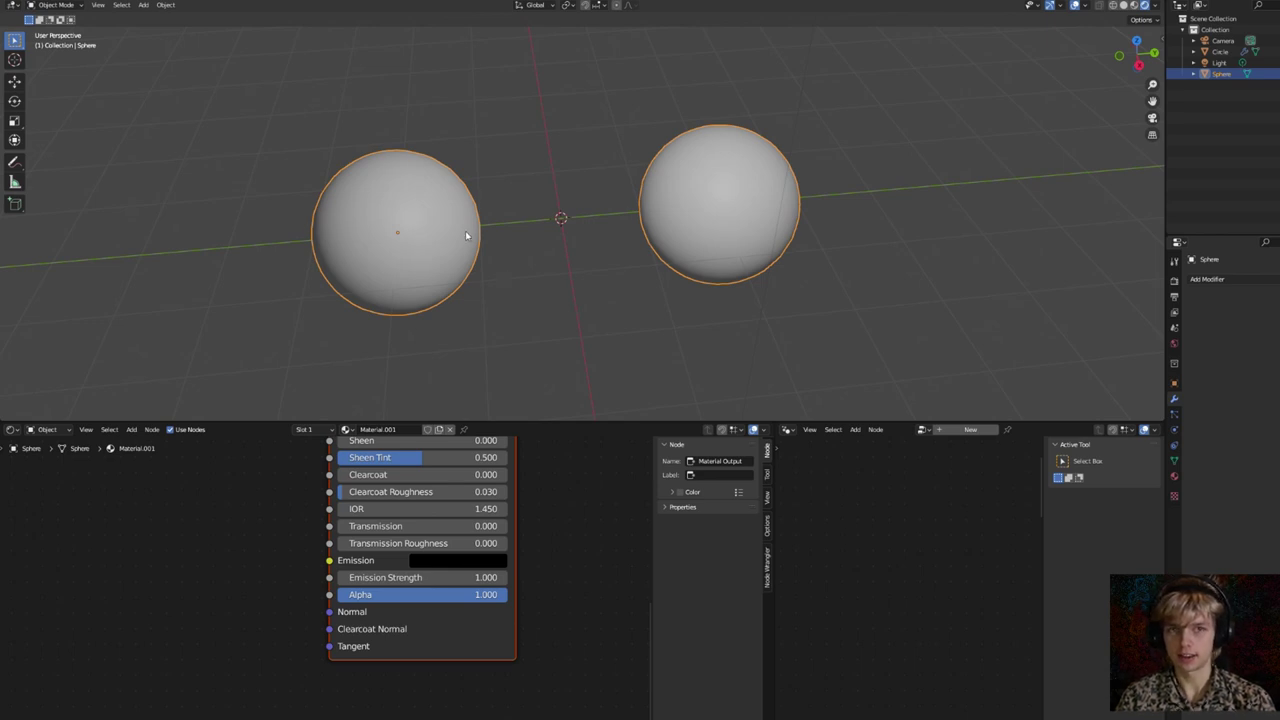
pyautogui.doubleClick(381, 431)
pyautogui.write('Glas')
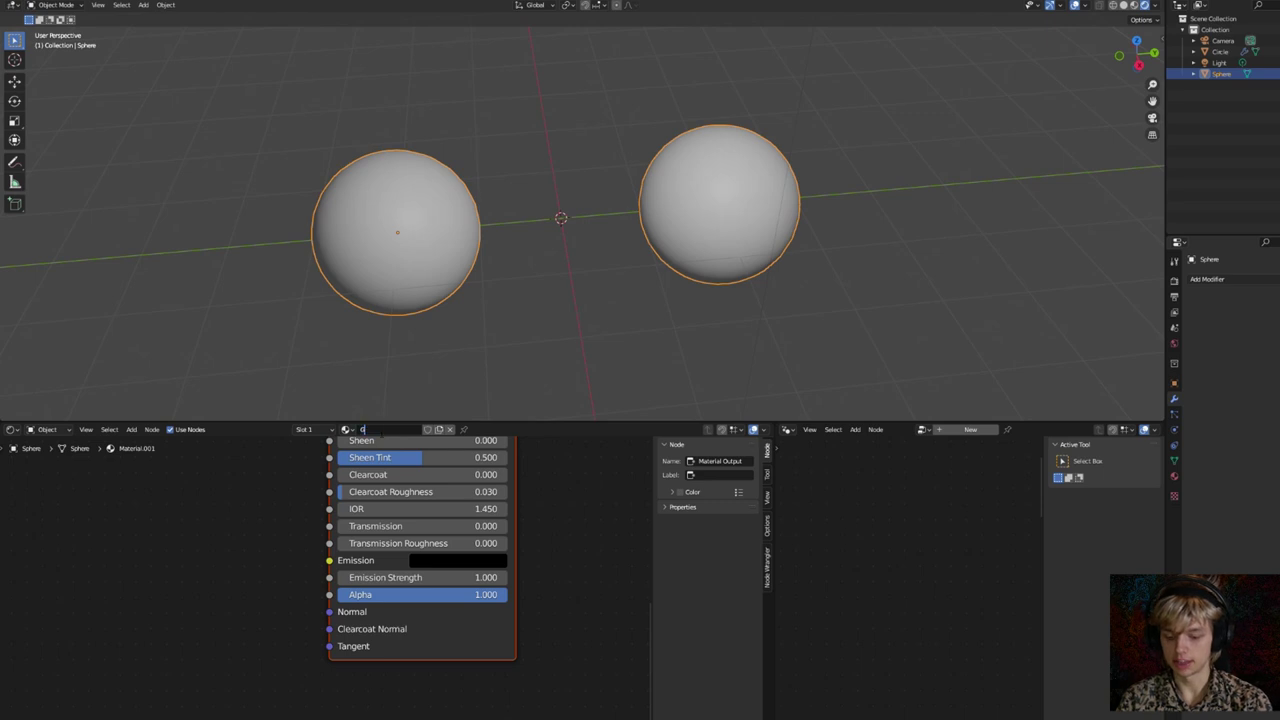